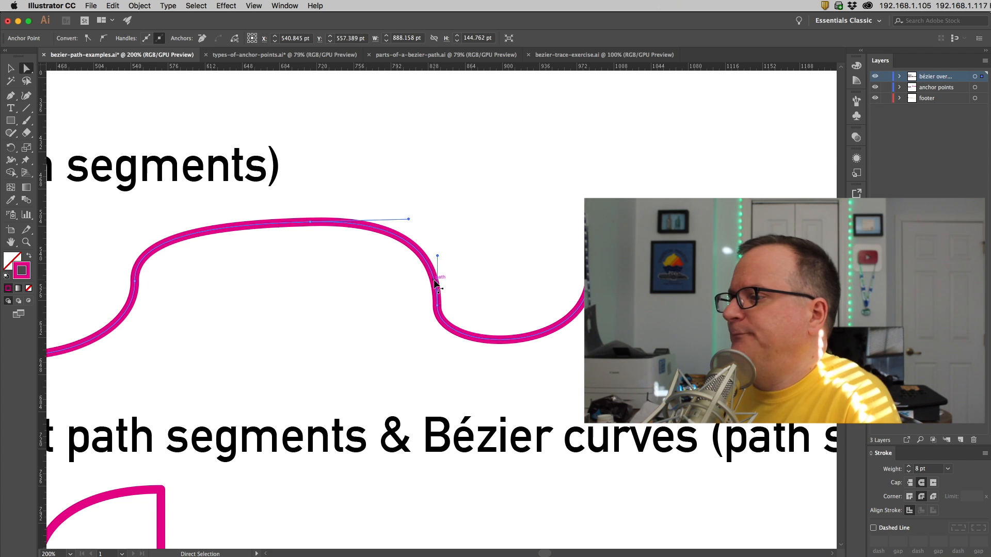
Reshape the Bézier curve by swinging the direction handles of the smooth anchor before the last dip, leaving them nearly vertical
left_click_drag(437, 256, 477, 257)
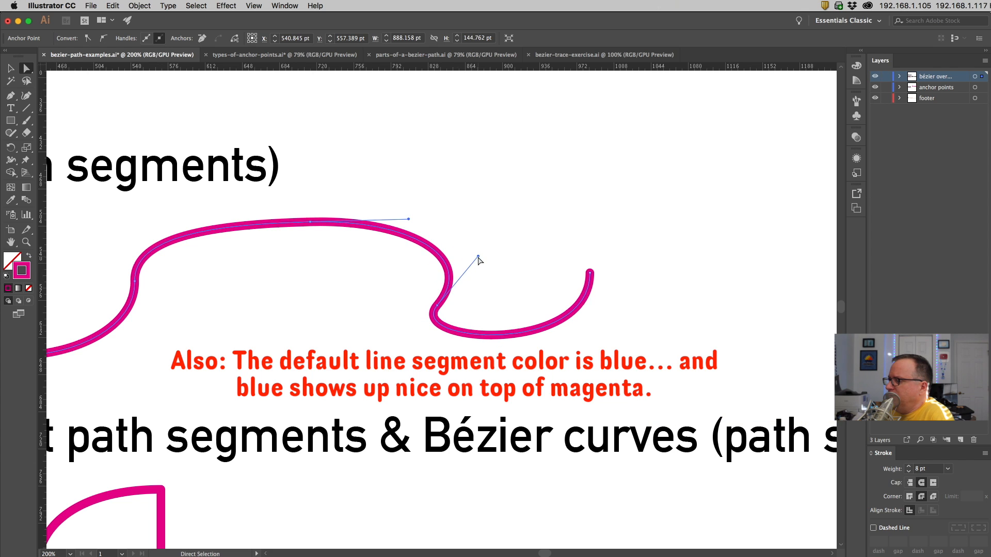
left_click(437, 306)
left_click_drag(477, 256, 401, 355)
mouse_move(471, 258)
left_mouse_down()
mouse_move(465, 224)
mouse_move(466, 250)
left_mouse_up()
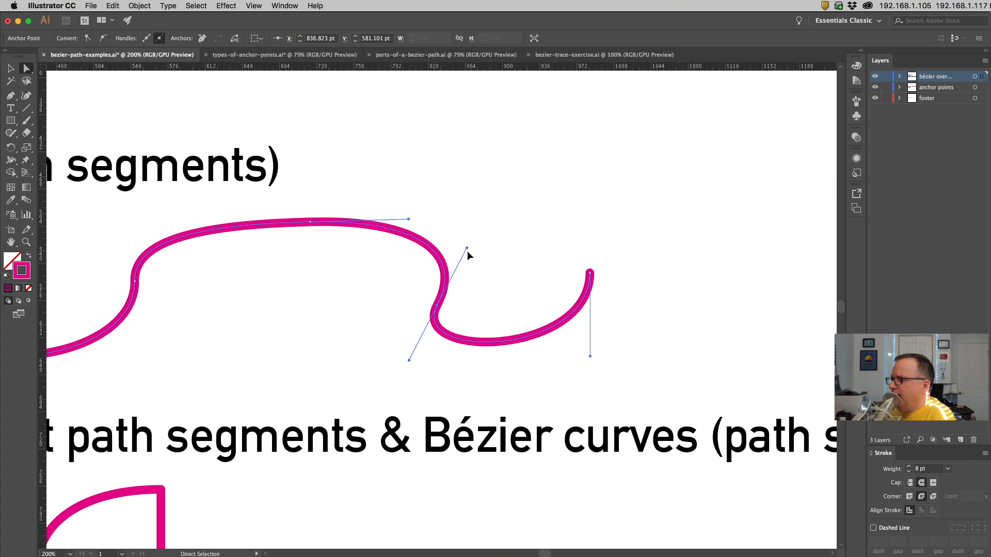
left_click_drag(466, 249, 436, 236)
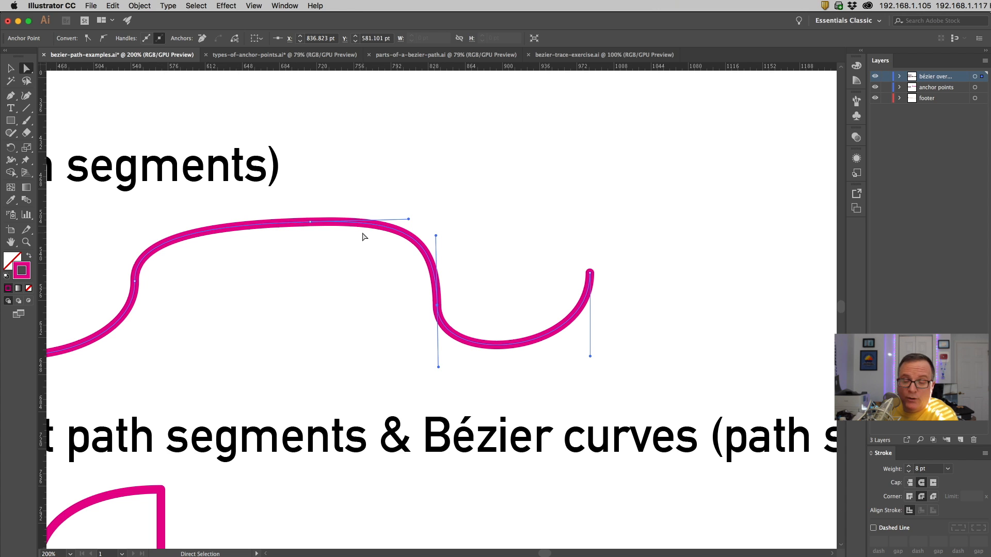
Tilt the upper direction handle of the anchor before the last dip outward to the upper right, and deselect the path
left_click(429, 243, "super")
left_click(426, 292, "super")
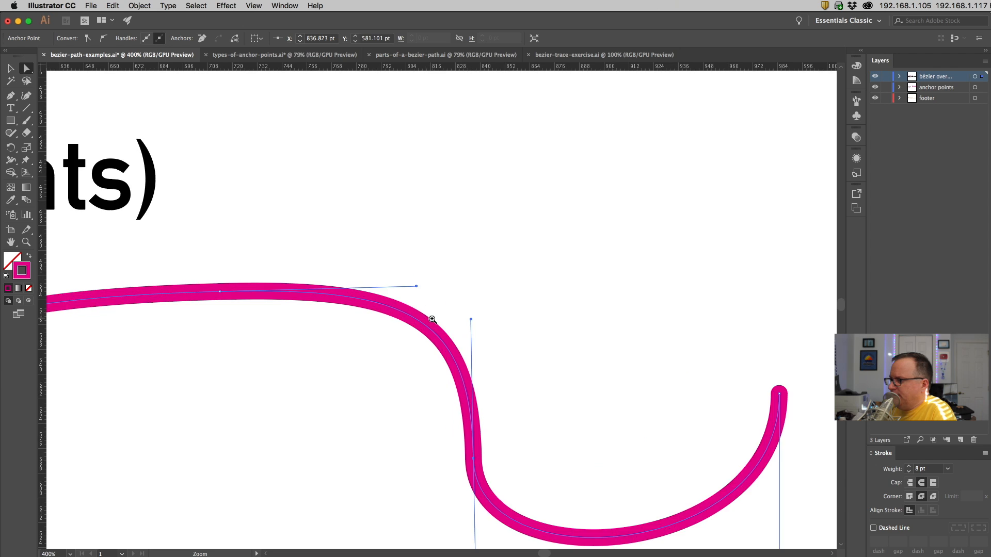
left_click(433, 320, "super")
left_click_drag(440, 319, 421, 181)
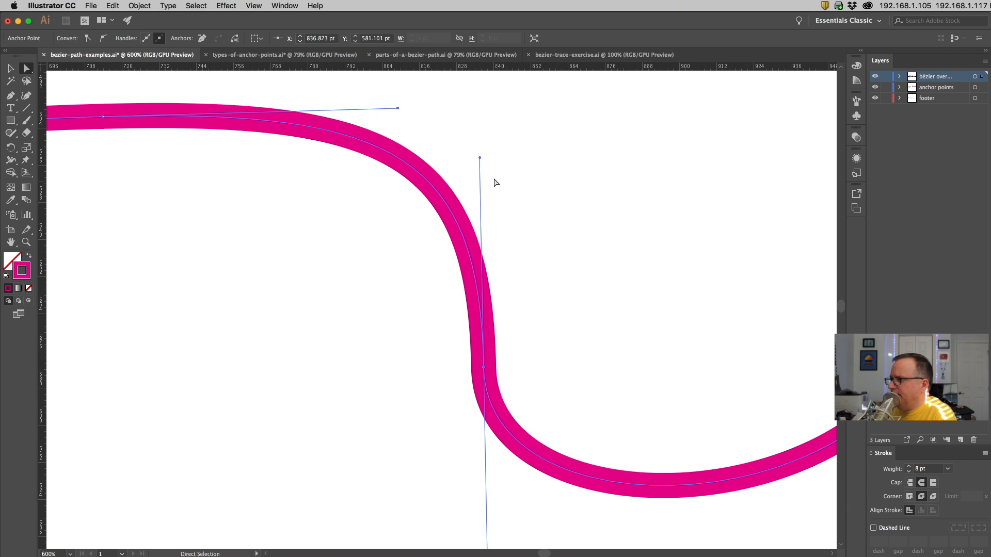
mouse_move(479, 157)
left_mouse_down()
mouse_move(515, 158)
mouse_move(615, 203)
mouse_move(556, 218)
mouse_move(541, 202)
left_mouse_up()
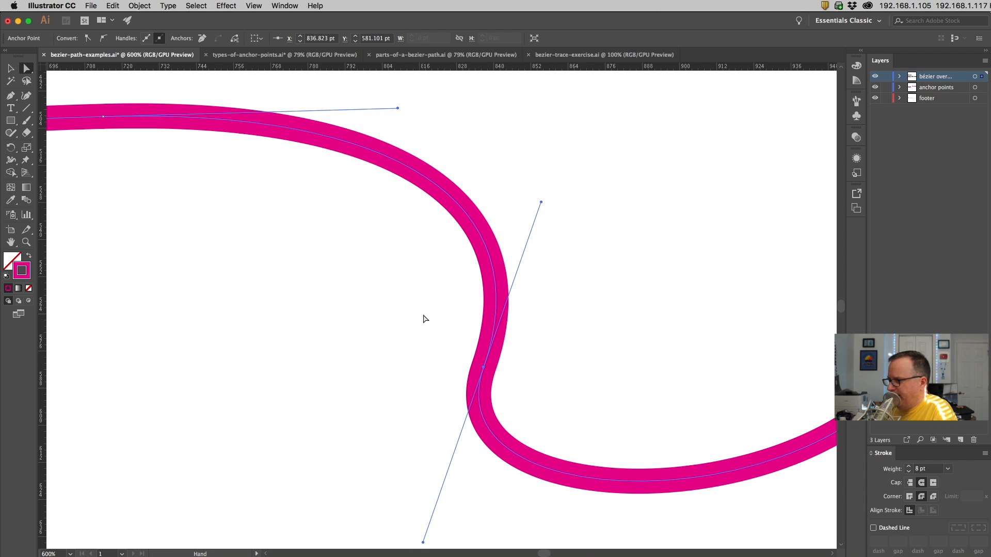
left_click(424, 315, "alt+super")
left_click(424, 315, "alt+super")
left_click(423, 313, "alt+super")
left_click(435, 308, "super")
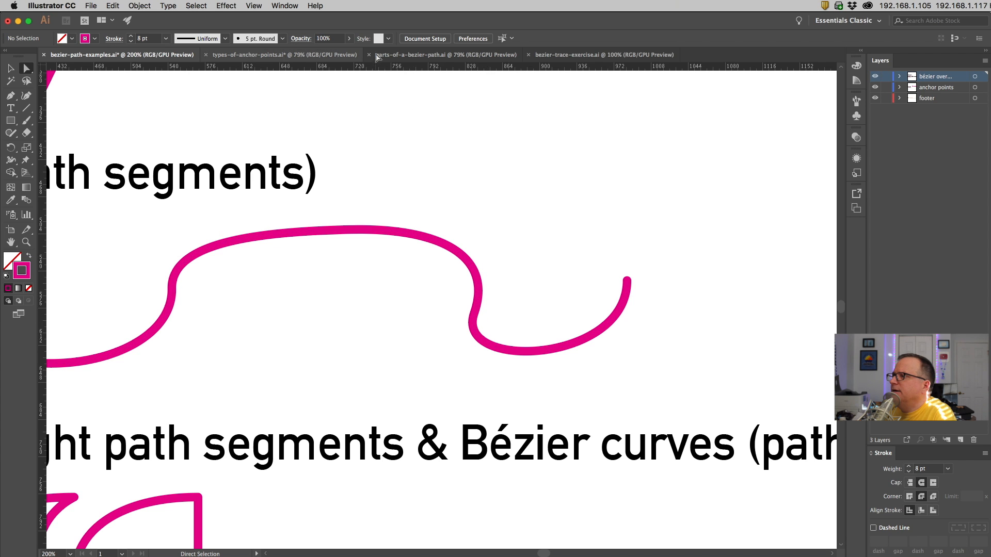
Review parts-of-a-bezier-path.ai and types-of-anchor-points.ai, and return to bezier-path-examples.ai
left_click(448, 55)
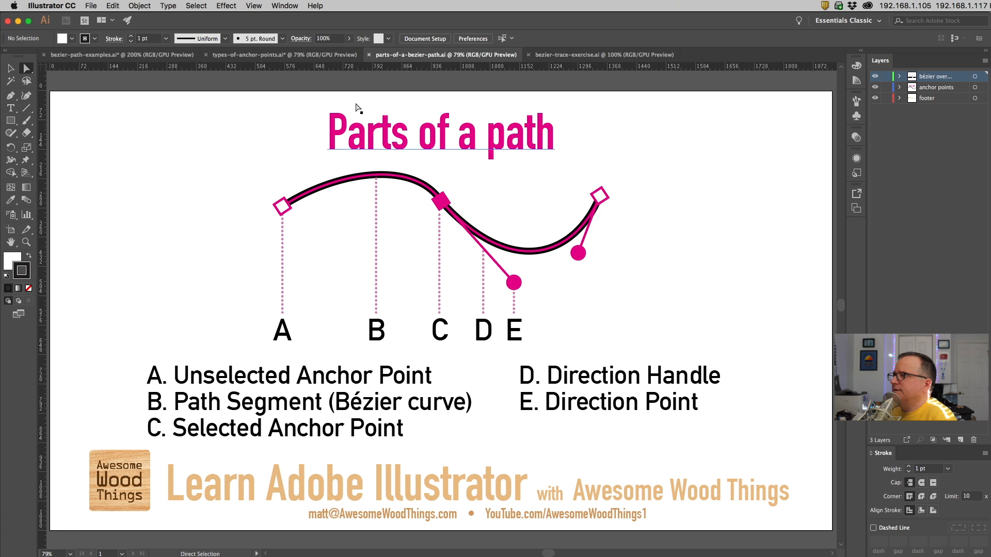
left_click(320, 55)
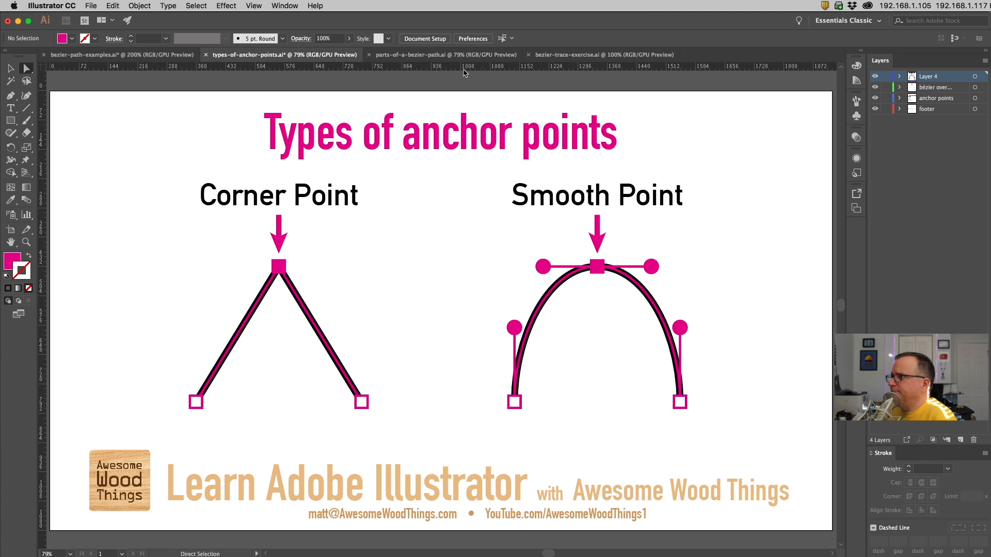
left_click(122, 55)
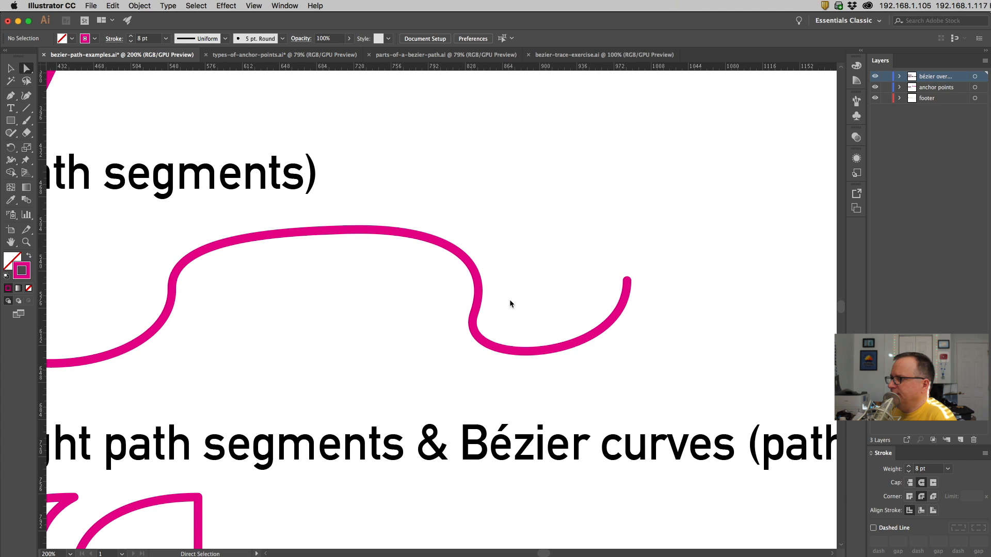
Set the handle above the anchor before the last dip back to nearly vertical and slightly shorten the crest anchor's right handle
left_click(475, 305)
mouse_move(493, 261)
left_mouse_down()
mouse_move(482, 243)
mouse_move(400, 230)
mouse_move(458, 232)
mouse_move(419, 231)
left_mouse_up()
mouse_move(476, 247)
left_mouse_down()
mouse_move(454, 255)
mouse_move(473, 263)
left_mouse_up()
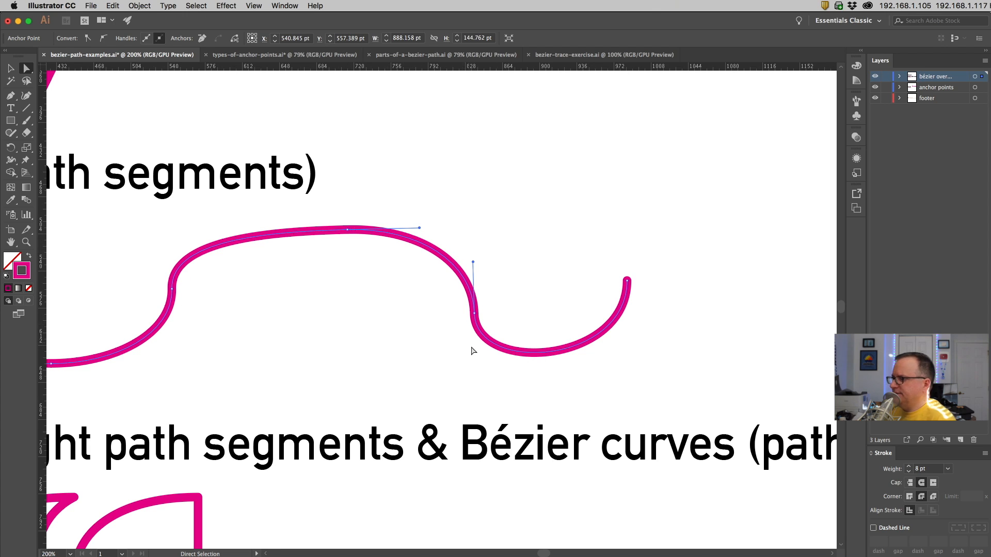
left_click_drag(419, 228, 411, 228)
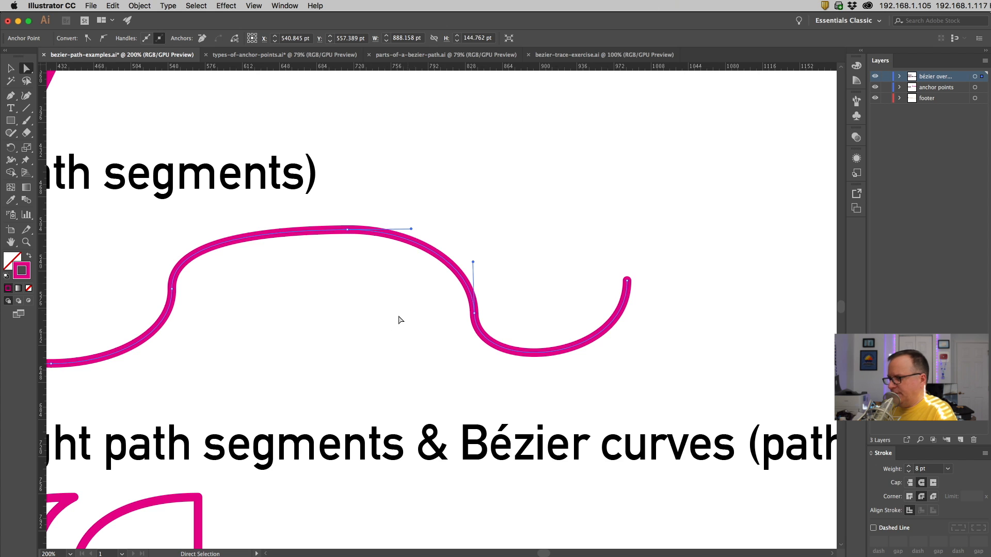
Draw a rising quarter curve with the Pen tool beside the alternating shapes, ending in a smooth anchor at X 775 pt, Y 759.43 pt
scroll(398, 320, "down", 5)
scroll(387, 325, "left", 10)
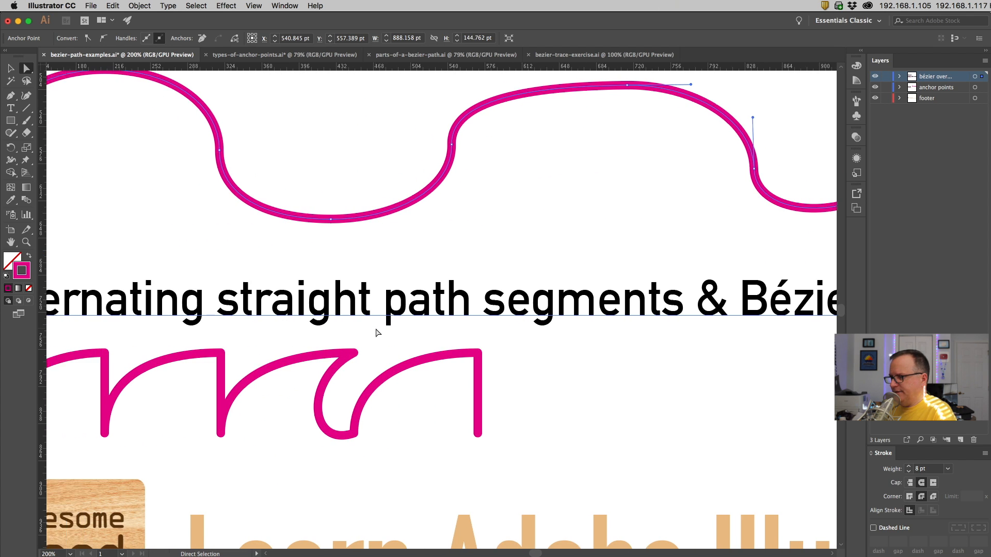
key("ctrl+minus")
key("ctrl+0")
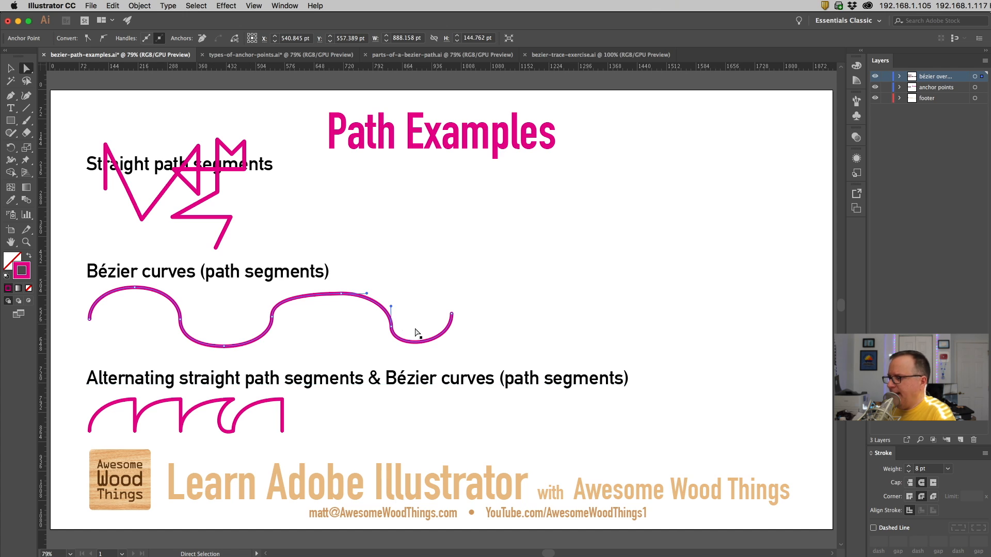
key("v")
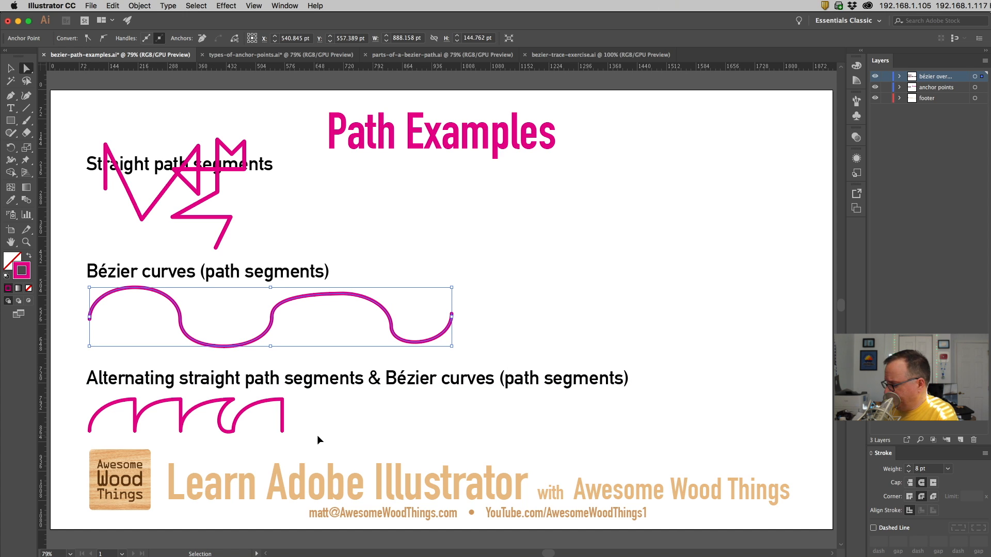
key("super+equal")
key("super+equal")
key("a")
scroll(320, 441, "down", 1)
key("p")
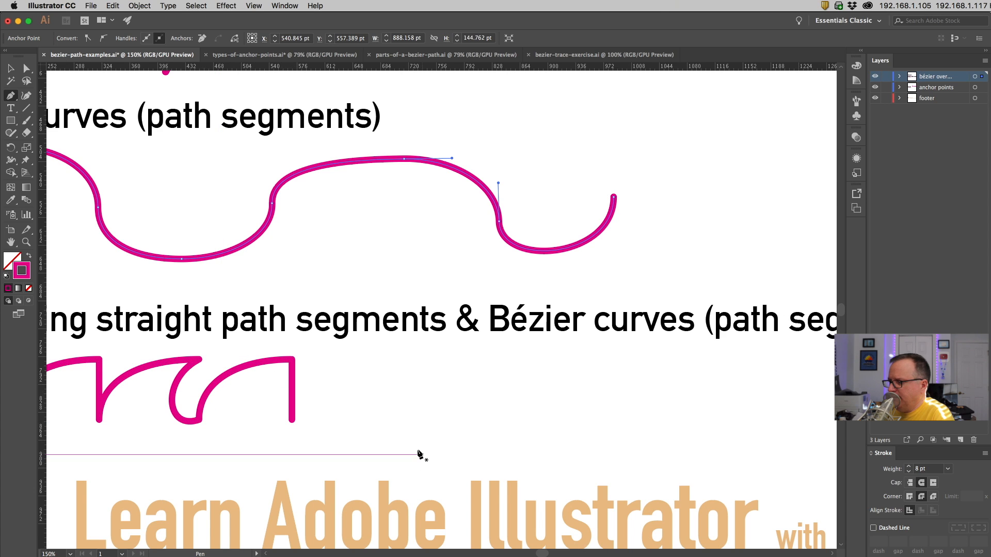
left_click_drag(374, 421, 376, 395)
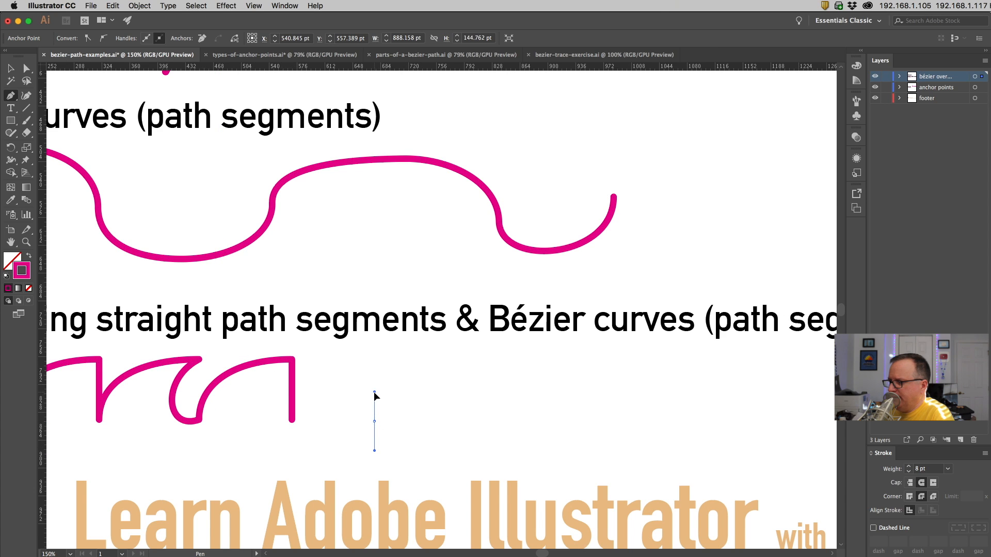
left_click_drag(451, 359, 498, 359)
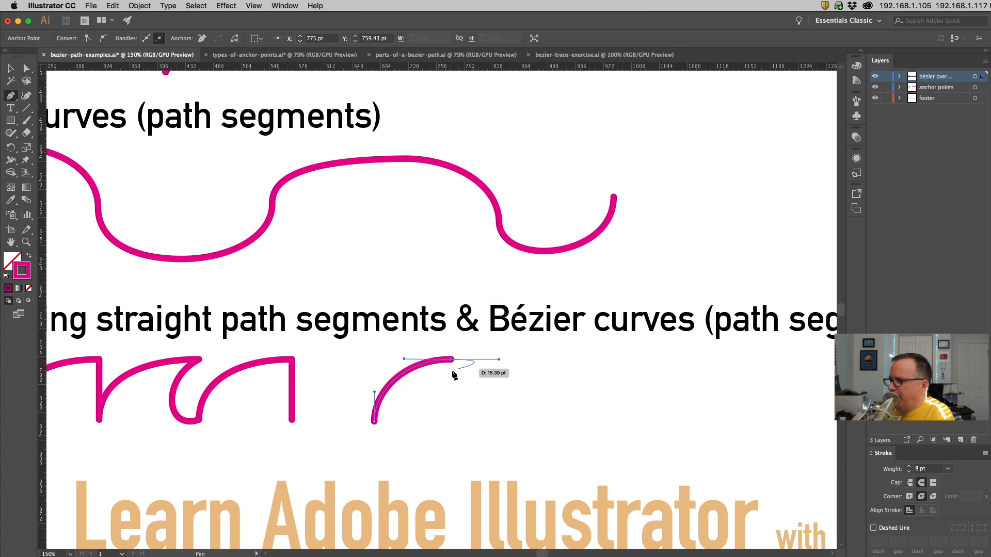
Extend the new path with a third anchor directly below the top one, at X 775 pt, Y 842.333 pt
left_click_drag(449, 423, 461, 478)
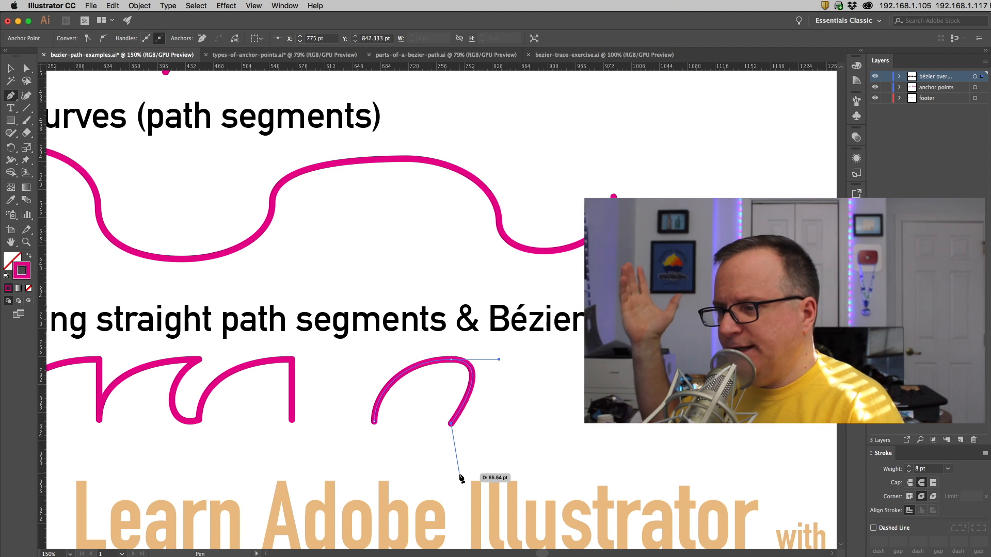
left_click_drag(461, 479, 480, 453)
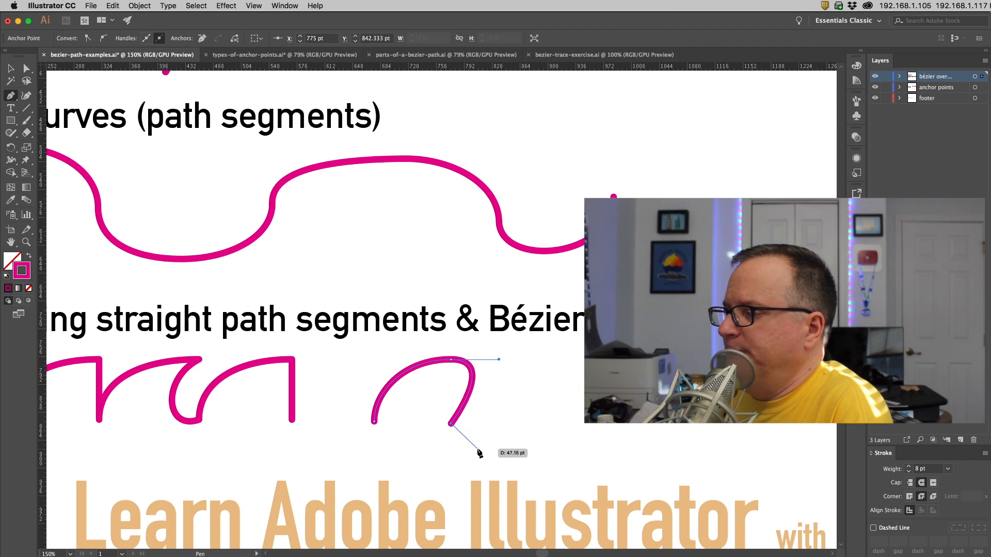
left_click_drag(452, 364, 450, 379)
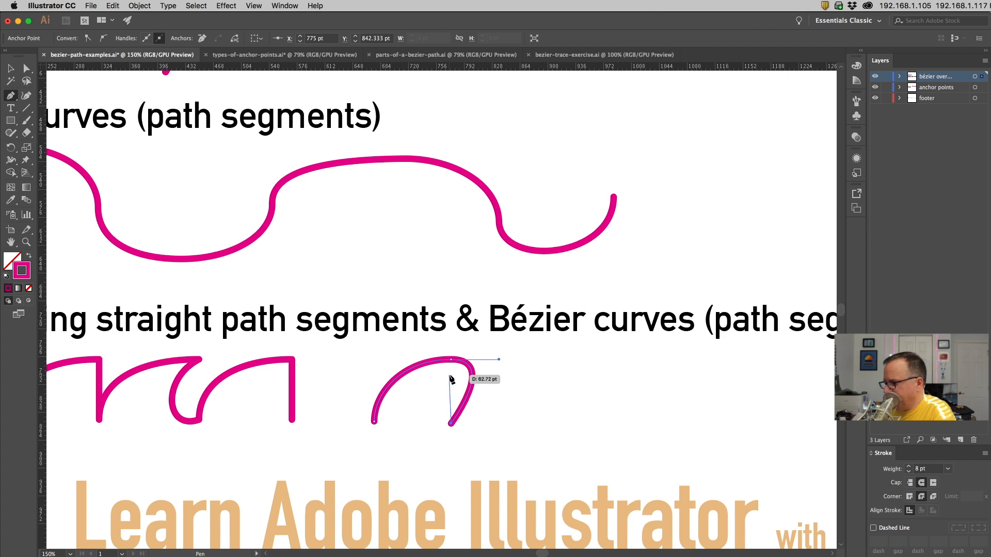
Straighten the last segment by collapsing the top anchor's outgoing direction handle onto the anchor, and deselect the path
left_click(458, 380, "super")
left_click(465, 383, "super")
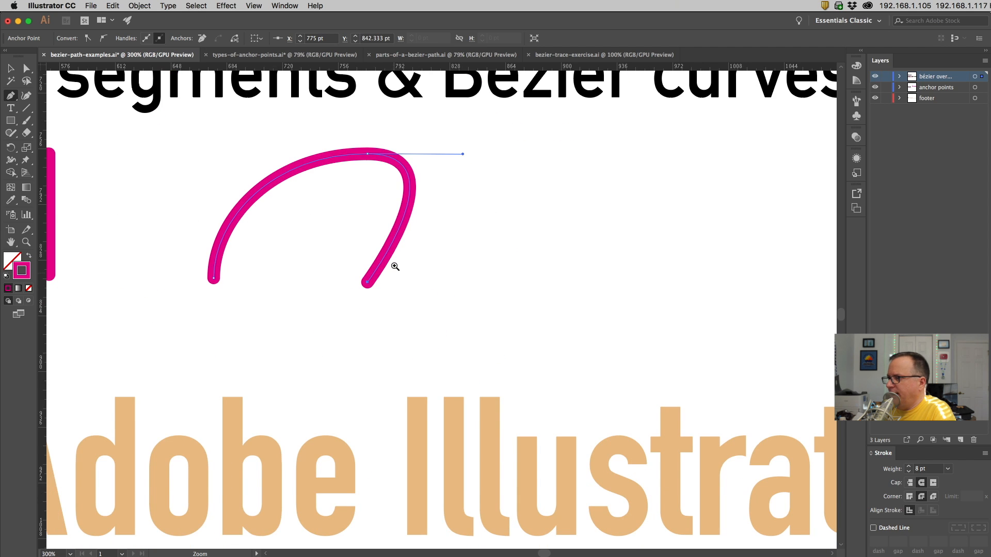
scroll(393, 271, "up", 5)
left_click_drag(367, 282, 438, 174)
left_click_drag(448, 290, 449, 328)
key("a")
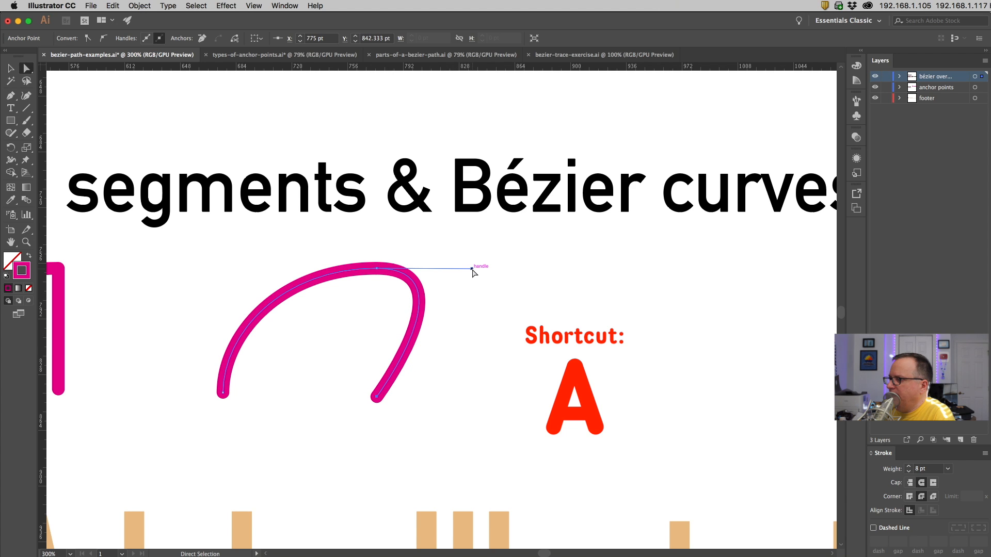
left_click_drag(469, 268, 378, 269)
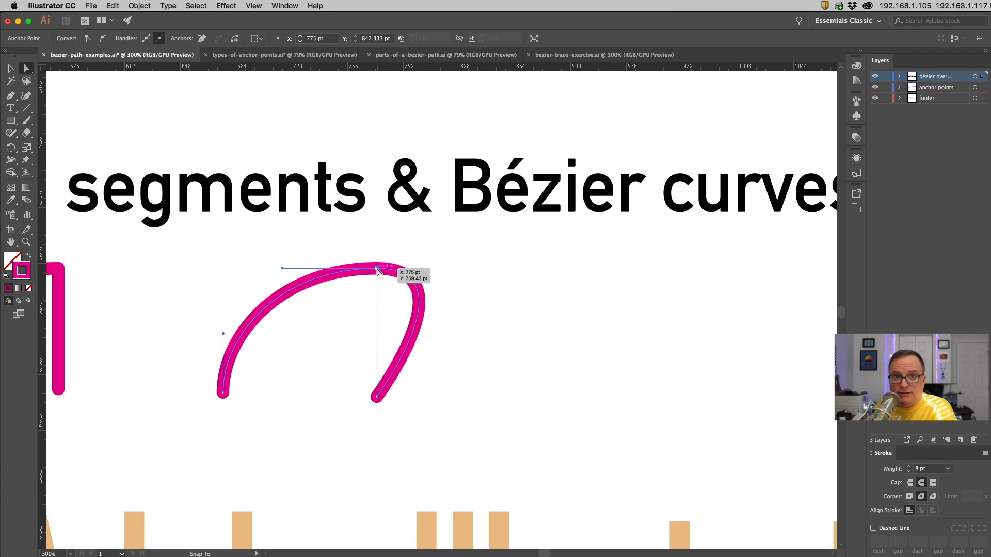
left_click_drag(377, 270, 378, 270)
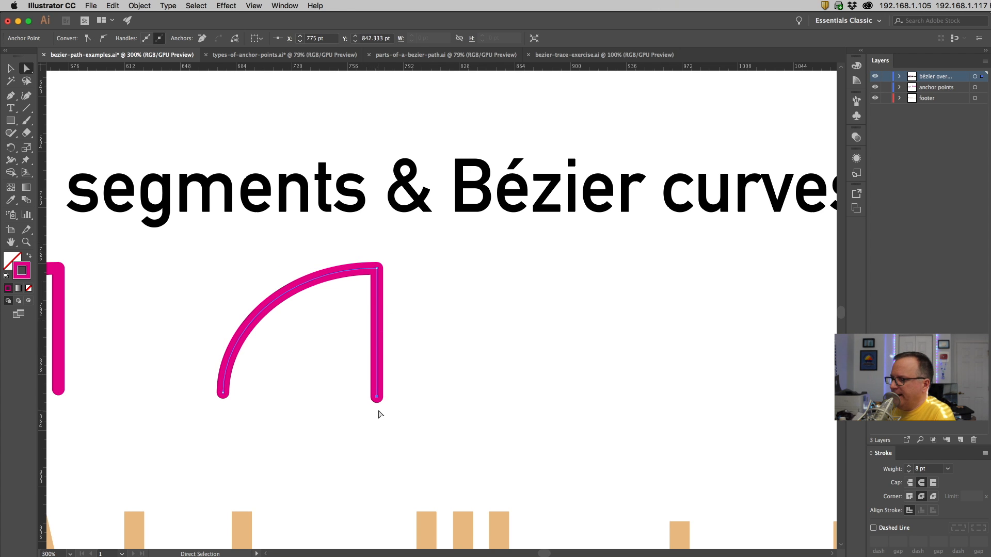
left_click(444, 401)
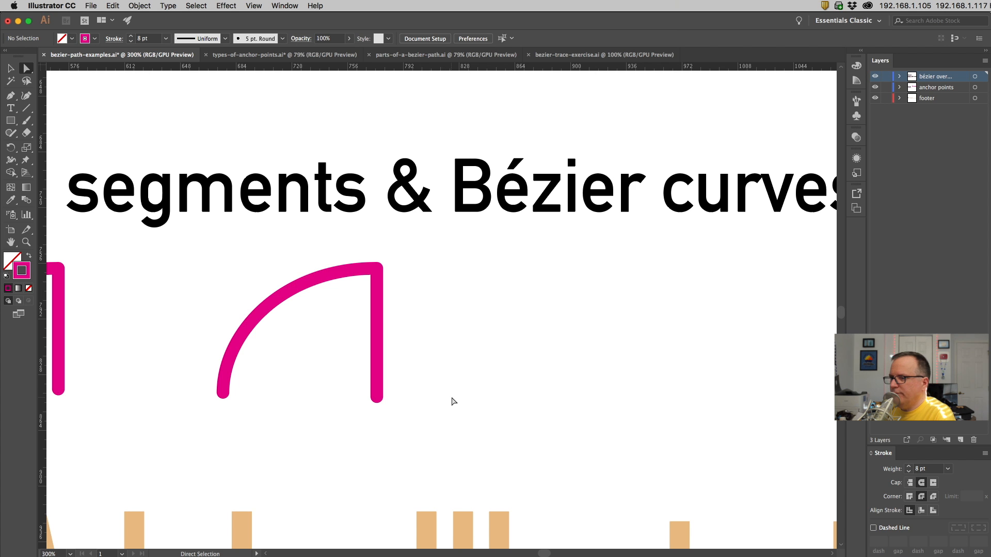
Draw another rising quarter curve with the Pen tool right of the finished shape, ending in a smooth anchor at X 941 pt, Y 756.667 pt
scroll(453, 402, "left", 10)
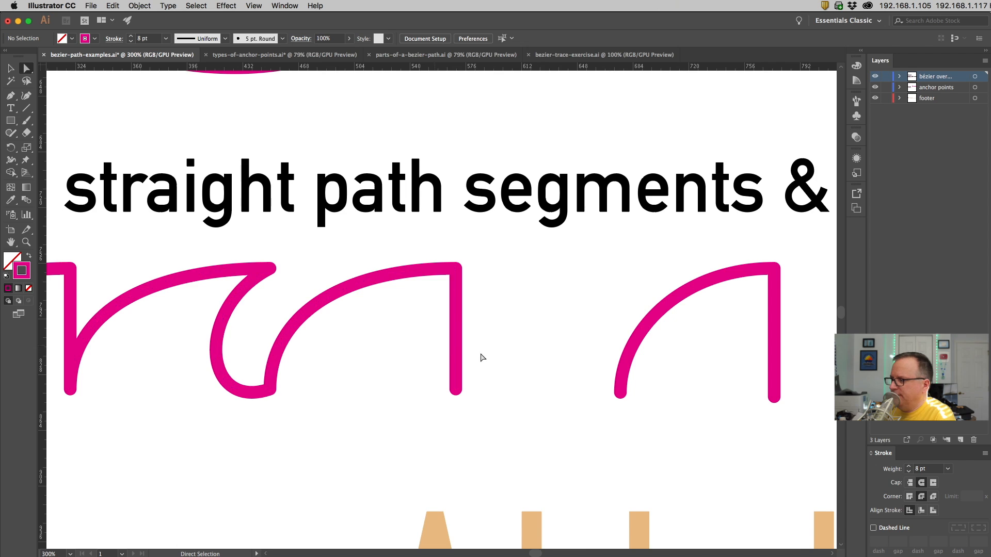
scroll(531, 361, "right", 11)
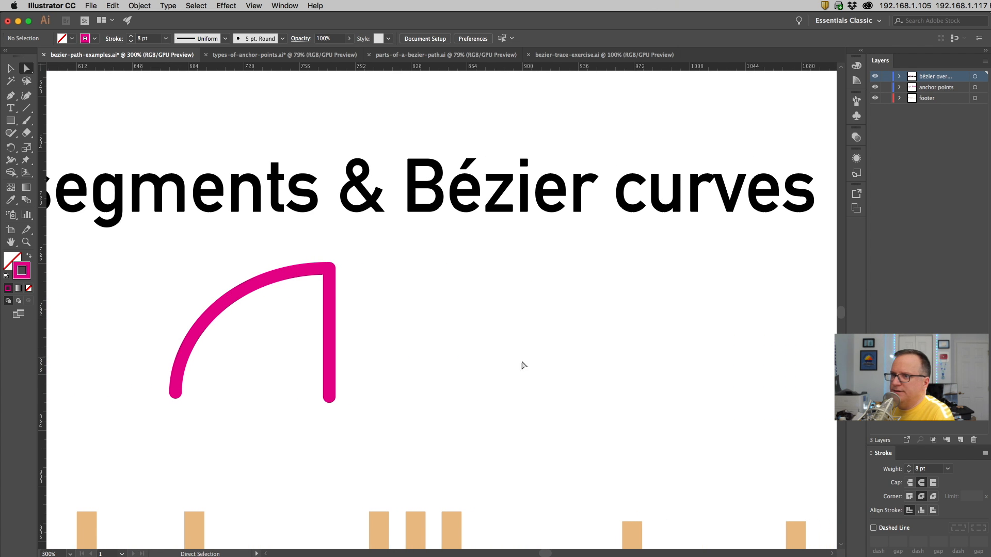
key("p")
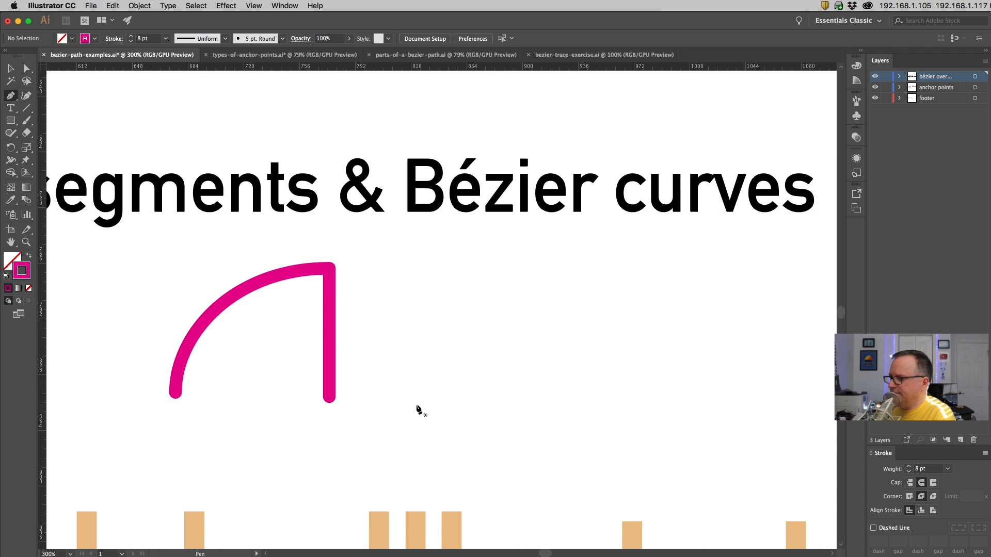
left_click_drag(431, 405, 431, 355)
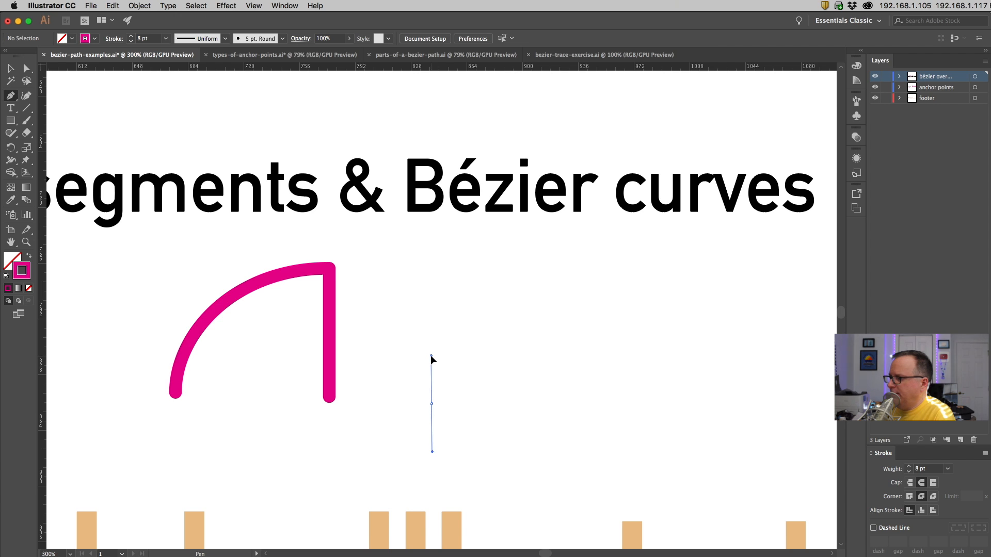
left_click_drag(586, 264, 690, 264)
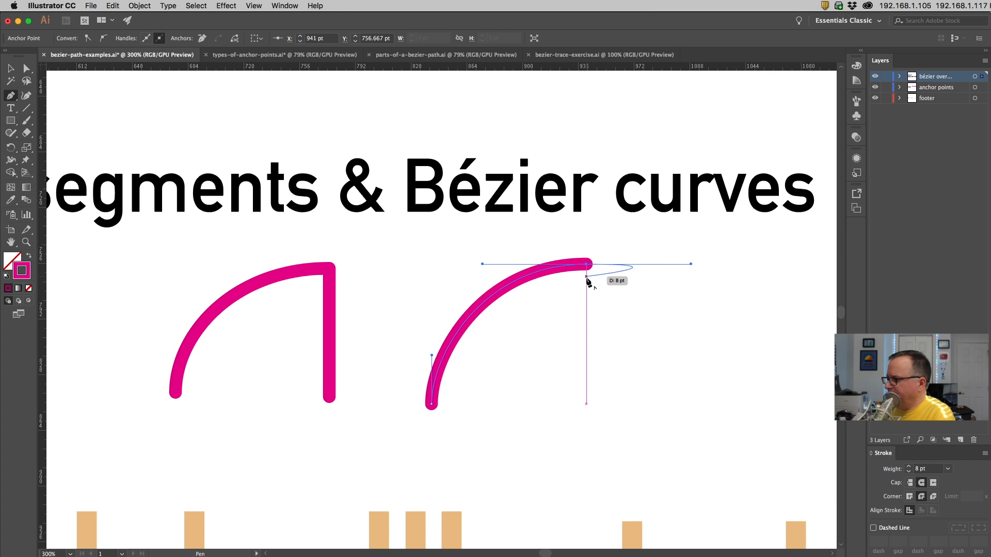
Undo the stray bend at the new curve's top anchor and convert it to a corner with its outgoing handle angled down and left
left_click_drag(587, 266, 476, 367)
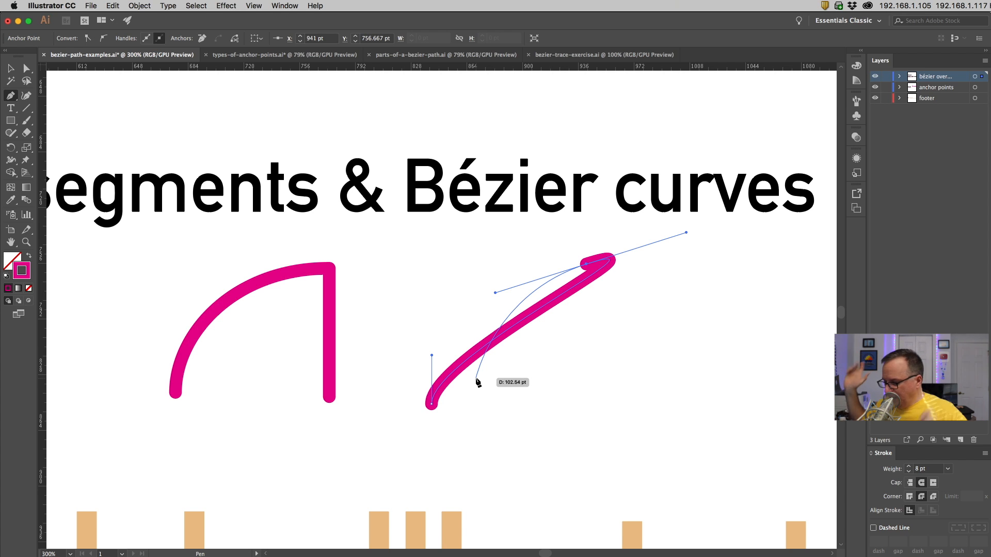
key("super+z")
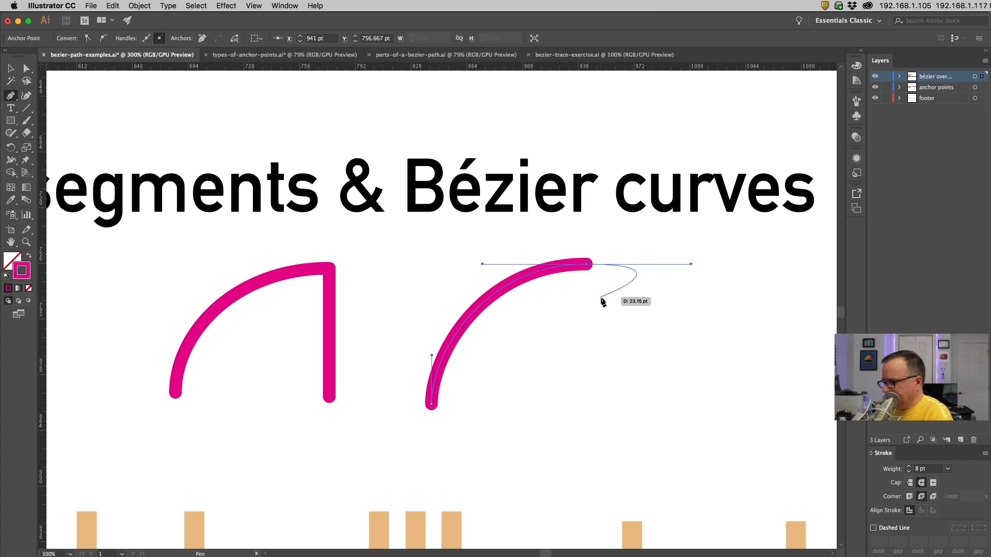
key("alt")
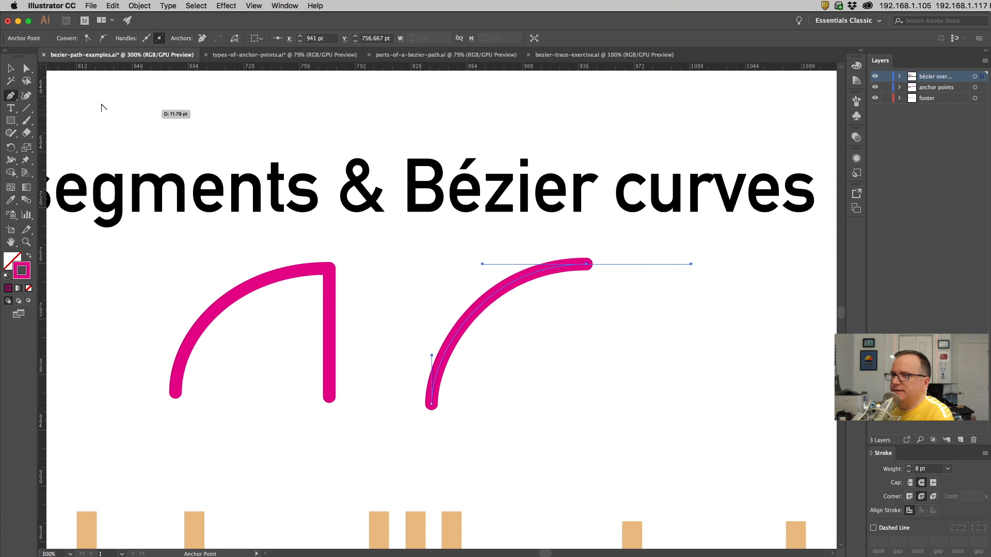
left_click(586, 265)
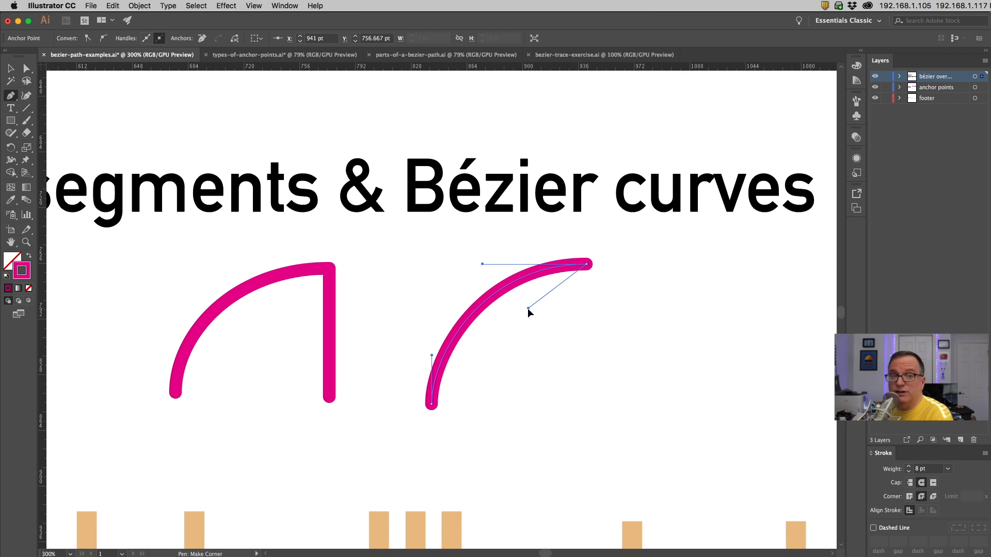
Shorten the corner's outgoing handle slightly and add an inward-curving segment ending in a smooth anchor at X 939 pt, Y 852.333 pt
mouse_move(527, 309)
left_mouse_down()
mouse_move(531, 294)
mouse_move(529, 303)
left_mouse_up()
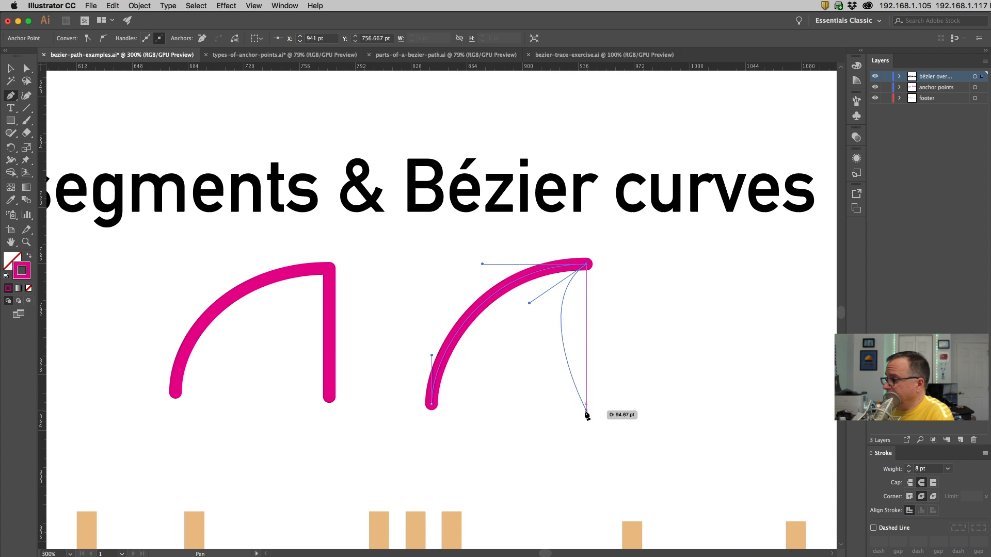
left_click_drag(584, 413, 630, 442)
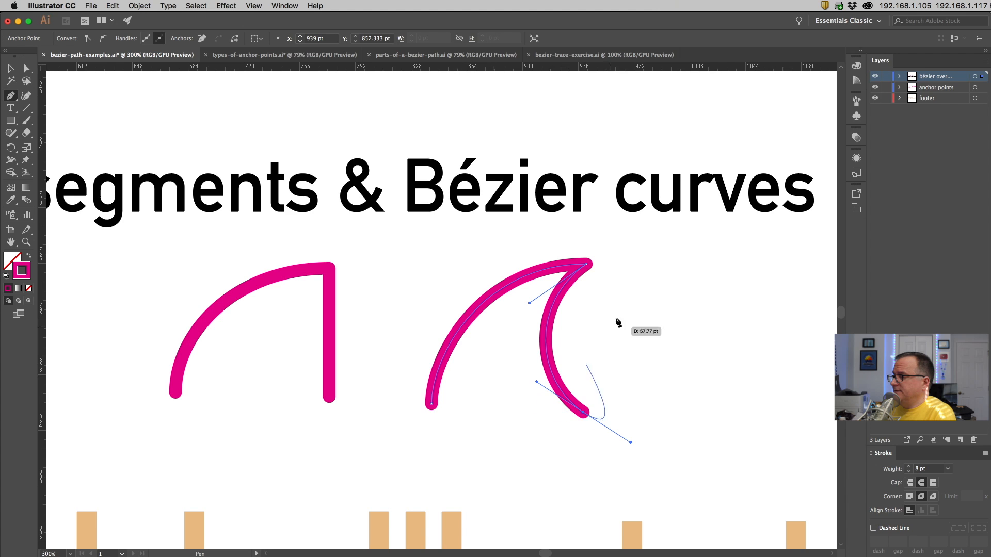
Tilt the upper direction handle of the wavy path's anchor at X 836.823 pt, Y 581.101 pt to the right with the Direct Selection tool
left_click(11, 97)
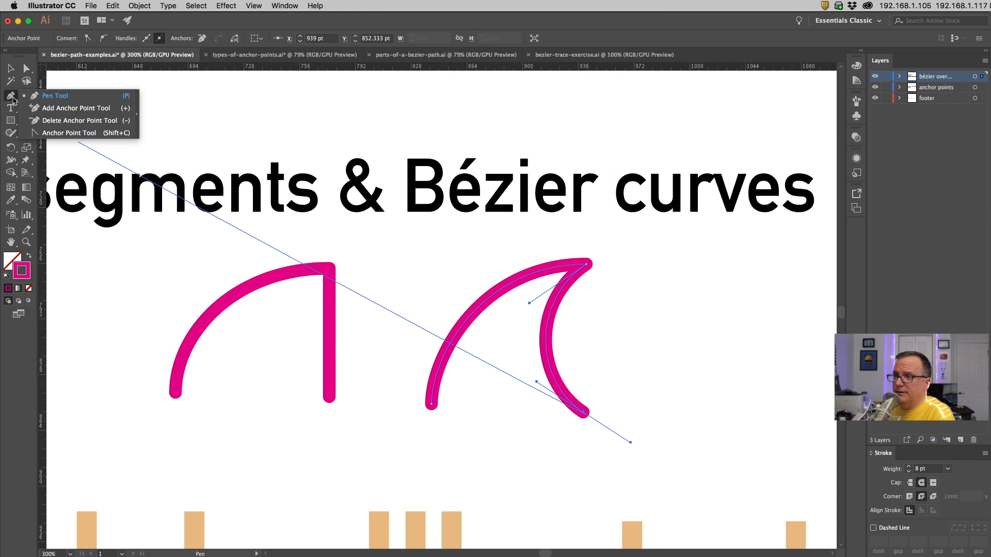
left_click(36, 133)
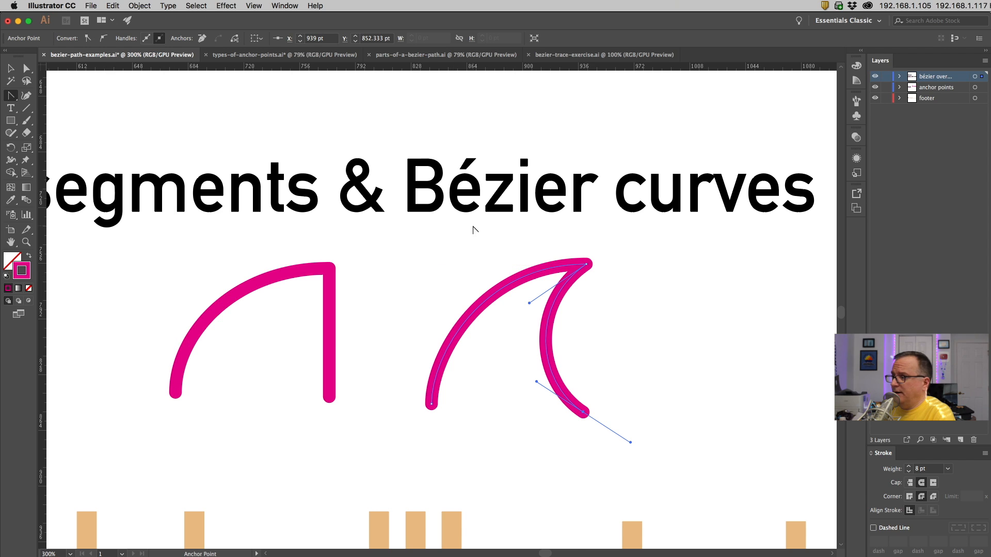
scroll(521, 248, "up", 10)
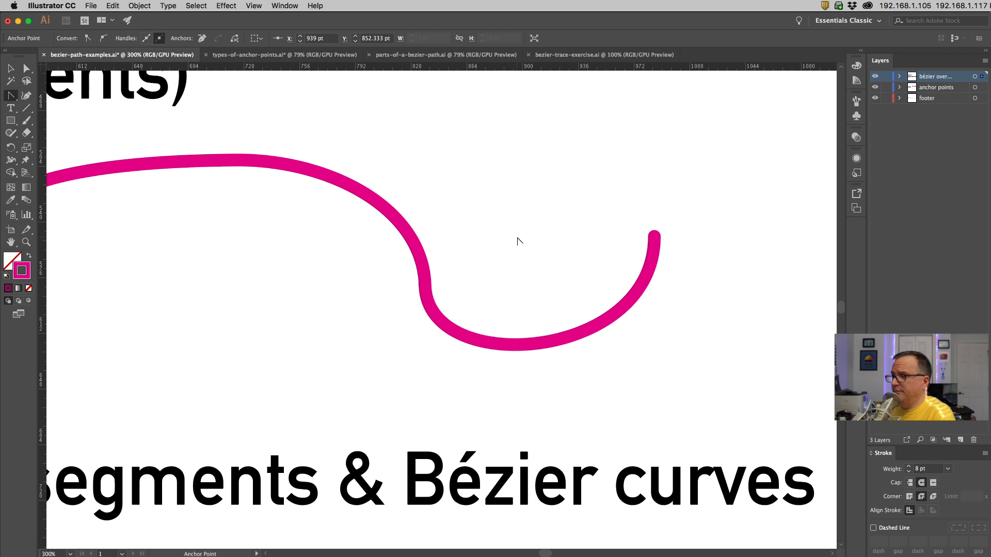
key("a")
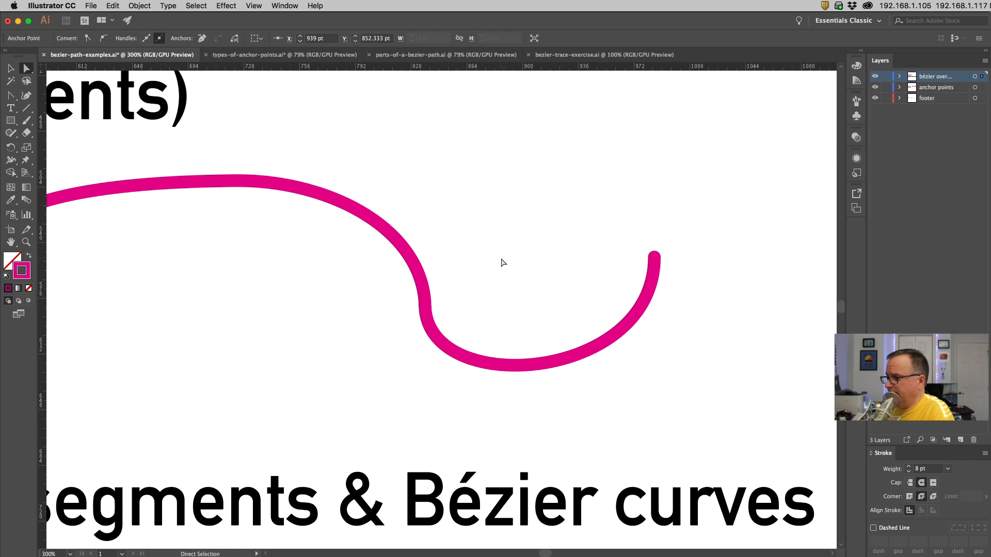
left_click(428, 308)
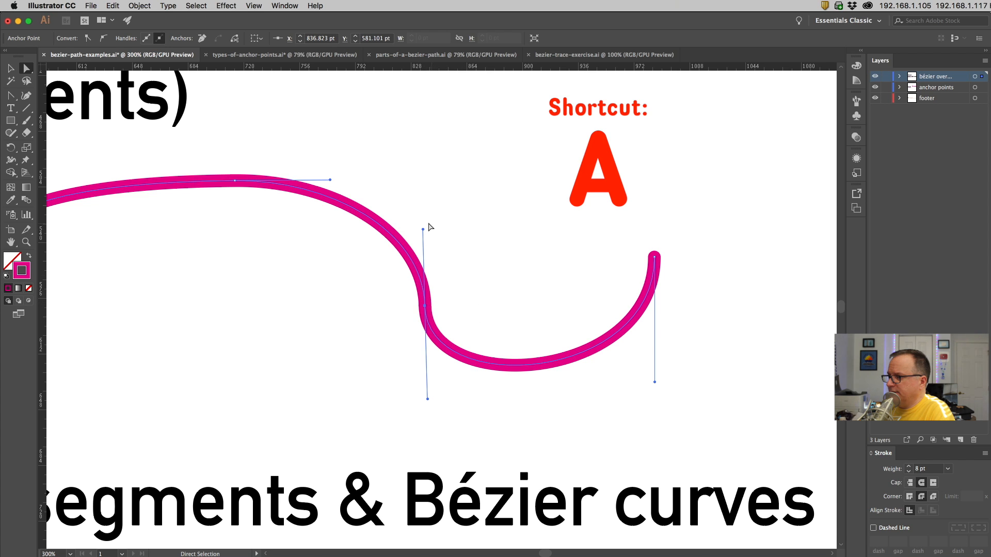
left_click_drag(423, 230, 461, 222)
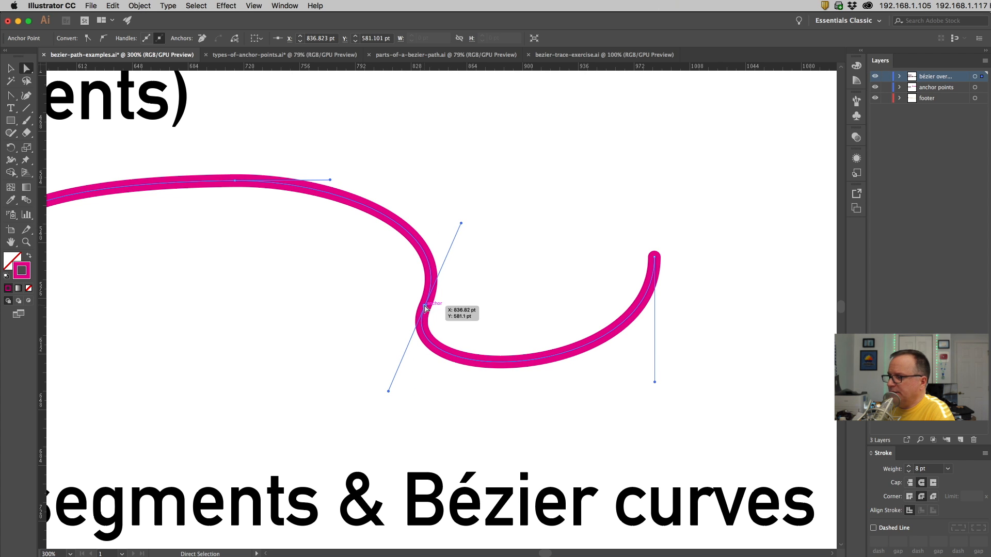
Break the wave anchor's linked handles with the Anchor Point tool and swing its upper handle independently to the left of the anchor
left_click(11, 96)
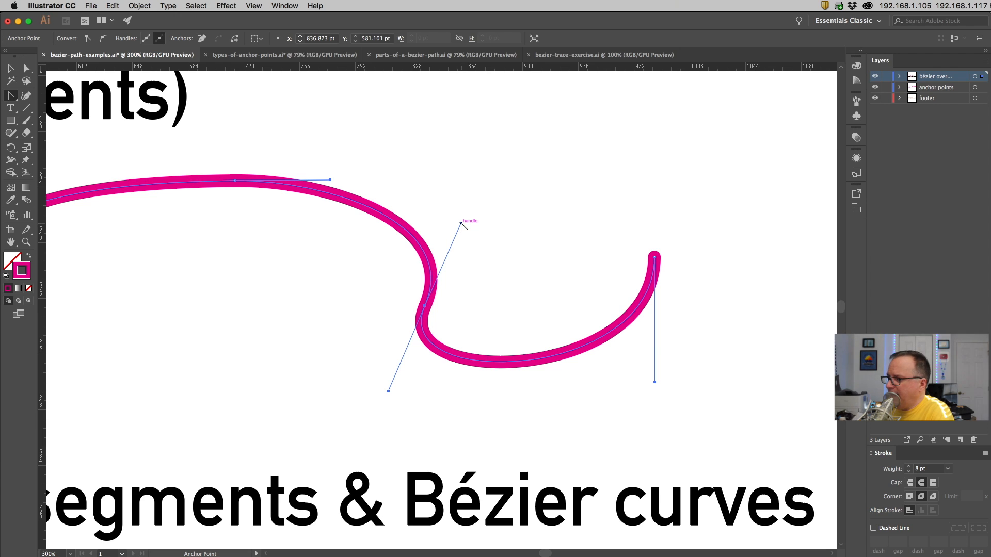
mouse_move(460, 223)
left_mouse_down()
mouse_move(533, 283)
mouse_move(555, 274)
left_mouse_up()
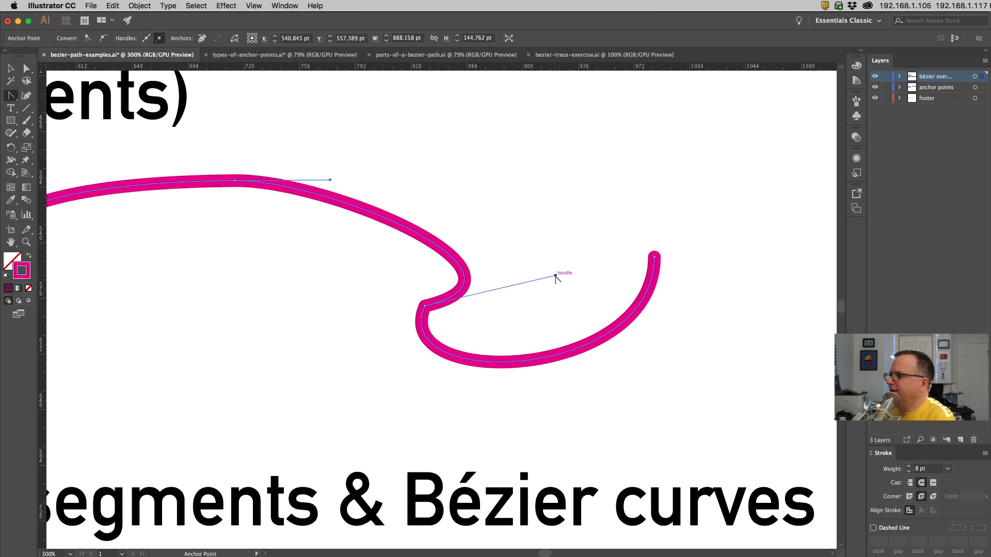
key("a")
mouse_move(555, 275)
left_mouse_down()
mouse_move(290, 257)
mouse_move(290, 281)
left_mouse_up()
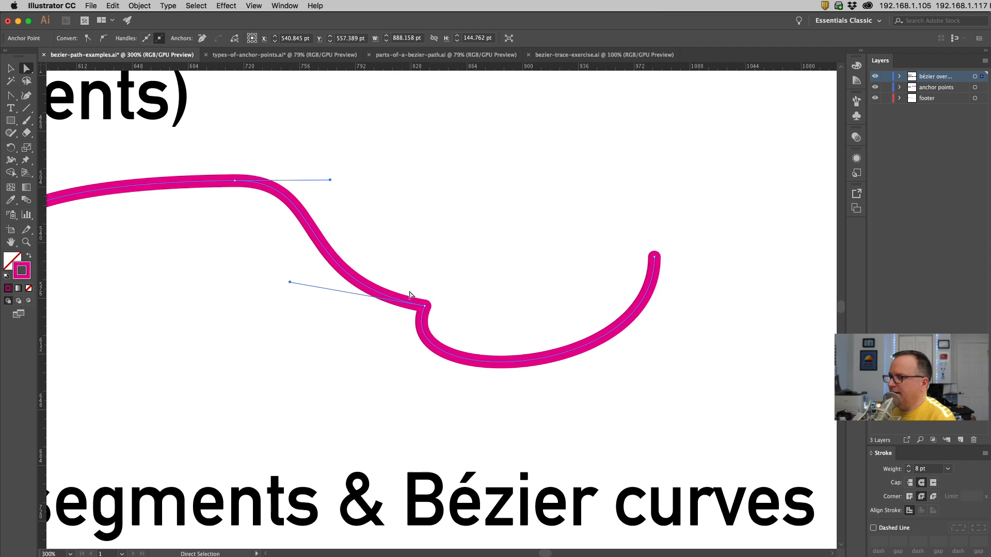
Convert the wave's broken corner back to a smooth anchor and adjust its linked handles to run diagonally from lower left to upper right
left_click(10, 97)
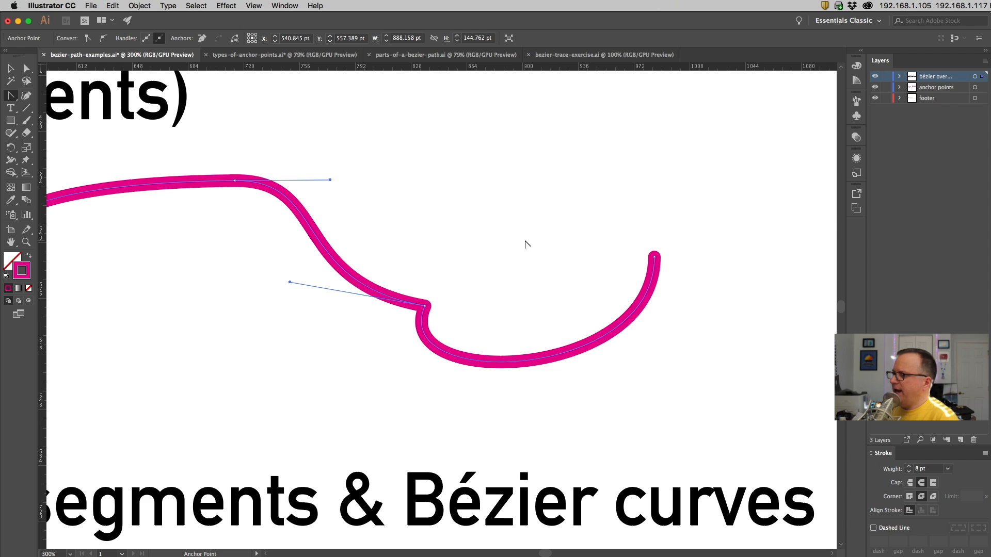
left_click_drag(425, 306, 533, 207)
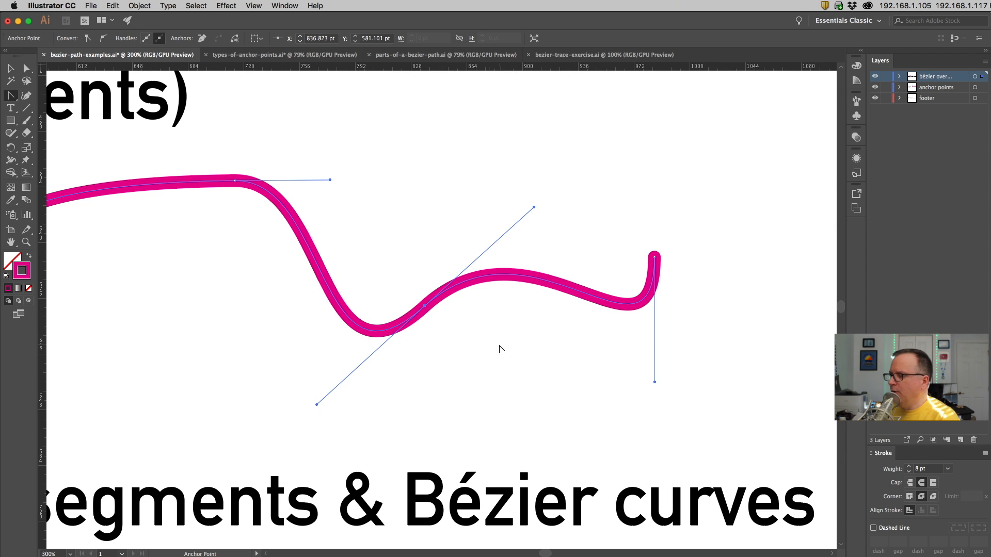
key("a")
mouse_move(533, 208)
left_mouse_down()
mouse_move(544, 254)
mouse_move(524, 307)
mouse_move(521, 209)
left_mouse_up()
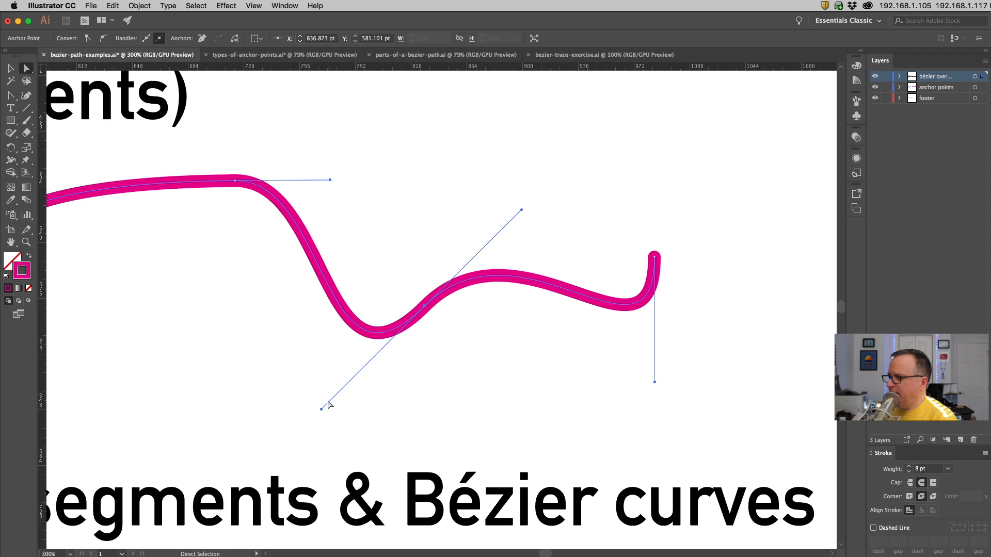
left_click_drag(322, 409, 330, 359)
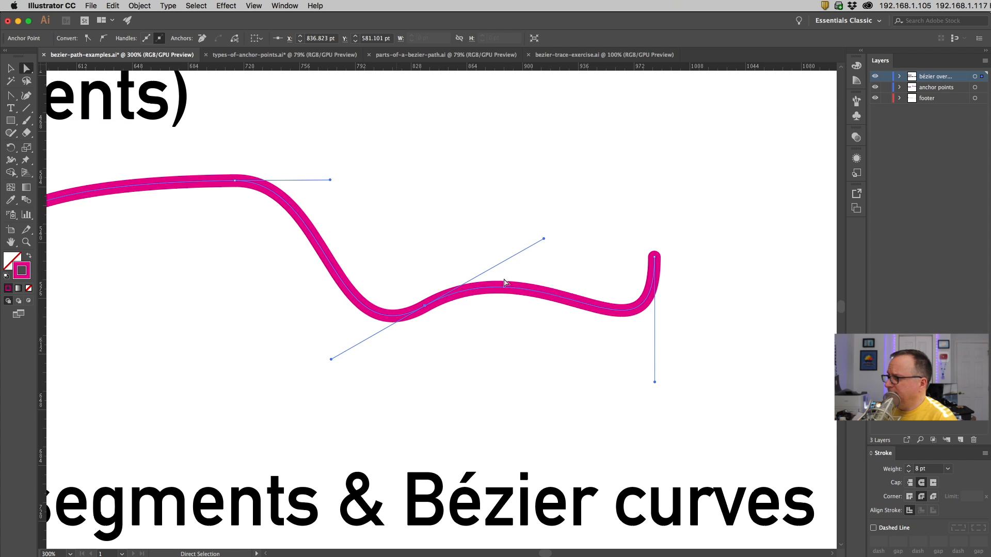
left_click_drag(550, 241, 512, 229)
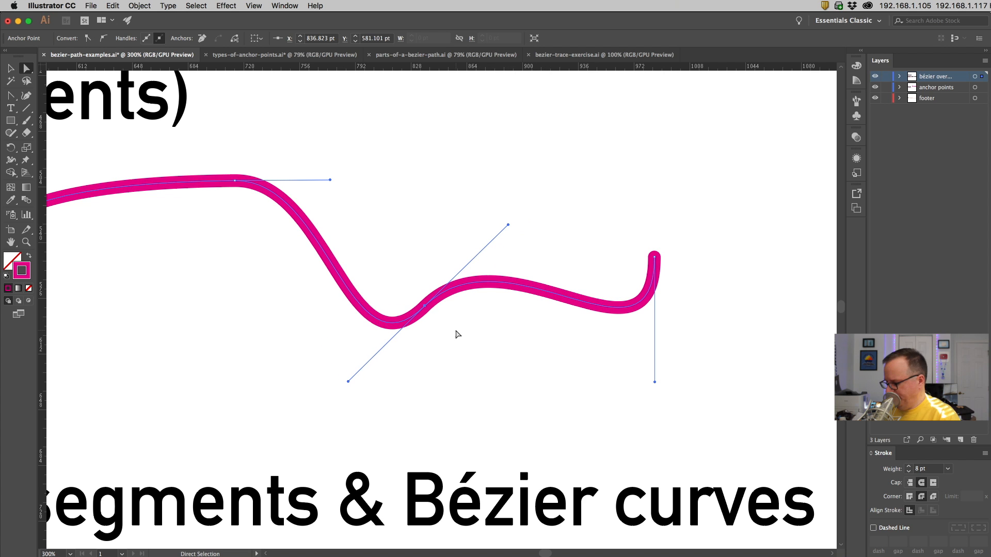
key("super+space")
left_click(458, 256, "alt+super")
left_click(458, 257, "alt+super")
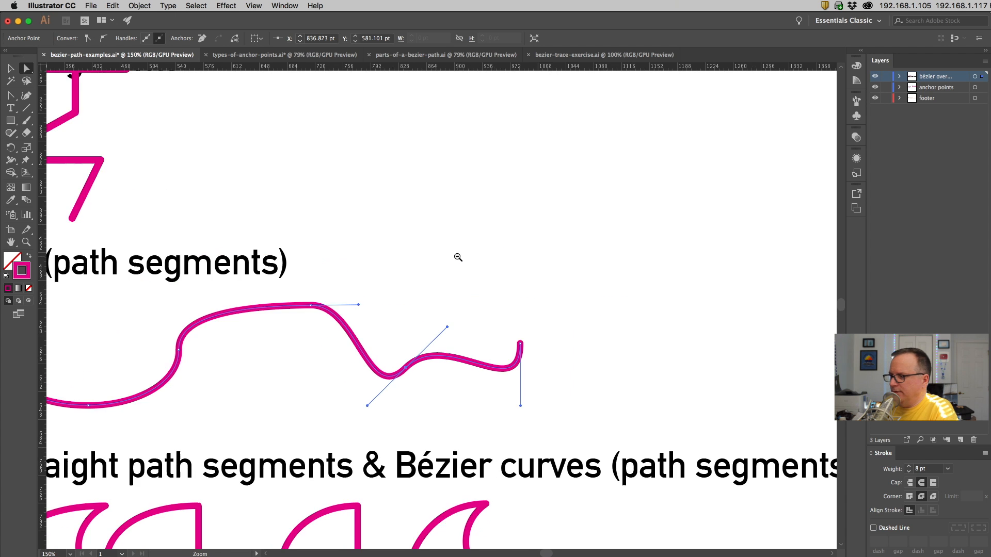
left_click(457, 257, "alt+super")
left_click(449, 298, "alt+super")
left_click_drag(447, 287, 530, 201)
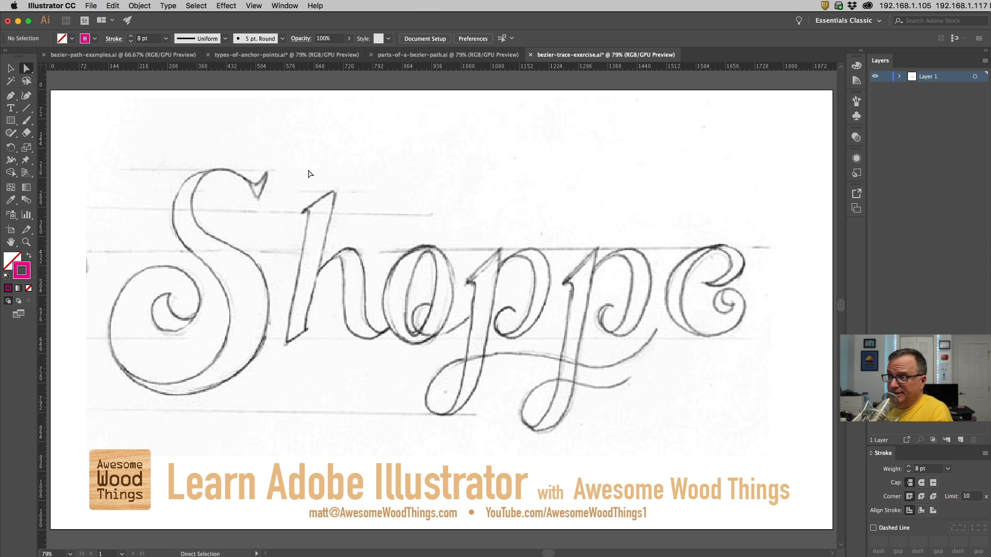
Add guides around the S's inner curl in bezier-trace-exercise.ai: vertical at X 288.5 and 367.5 pt, horizontal at Y 564 and 433.5 pt
key("p")
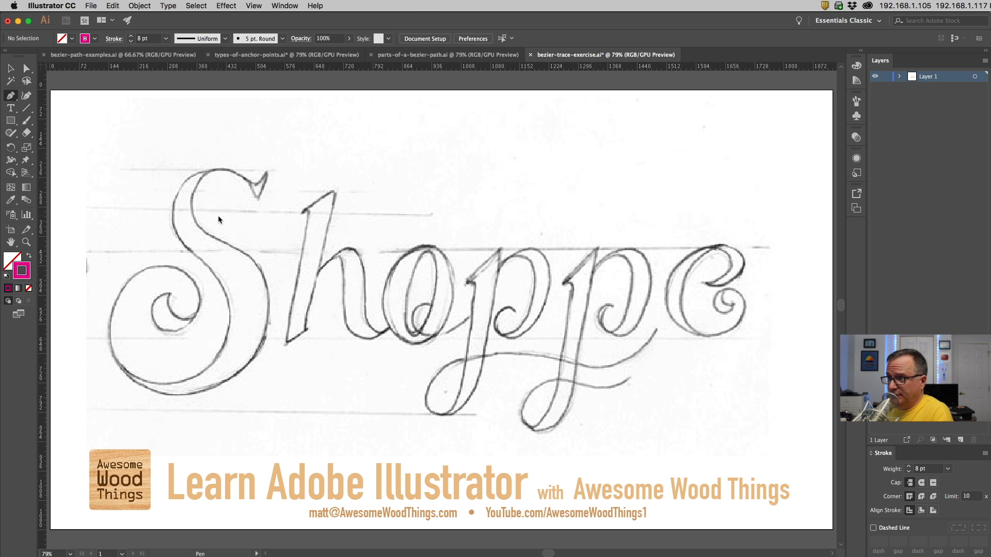
left_click(188, 277, "super")
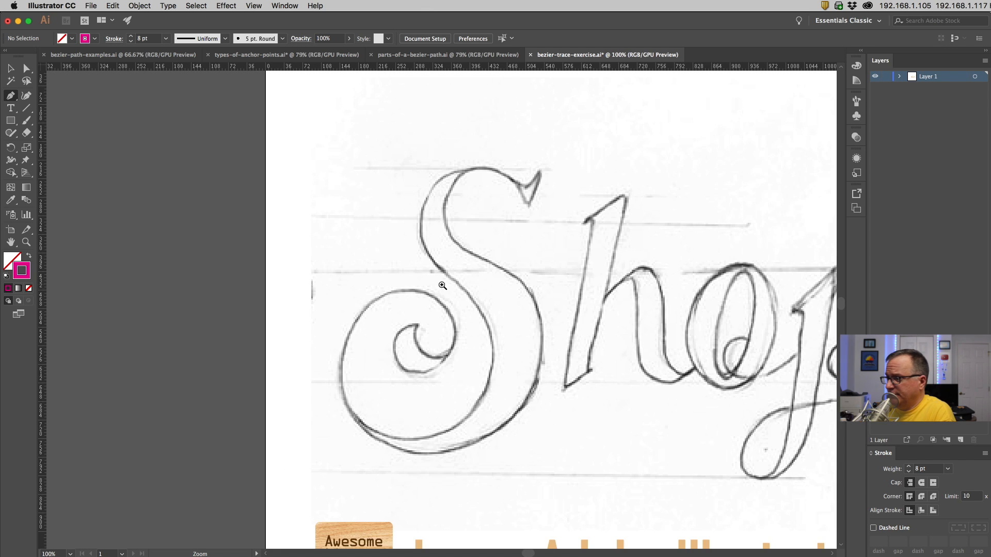
left_click(442, 314, "super")
left_click(443, 323, "super")
left_click_drag(406, 317, 322, 270)
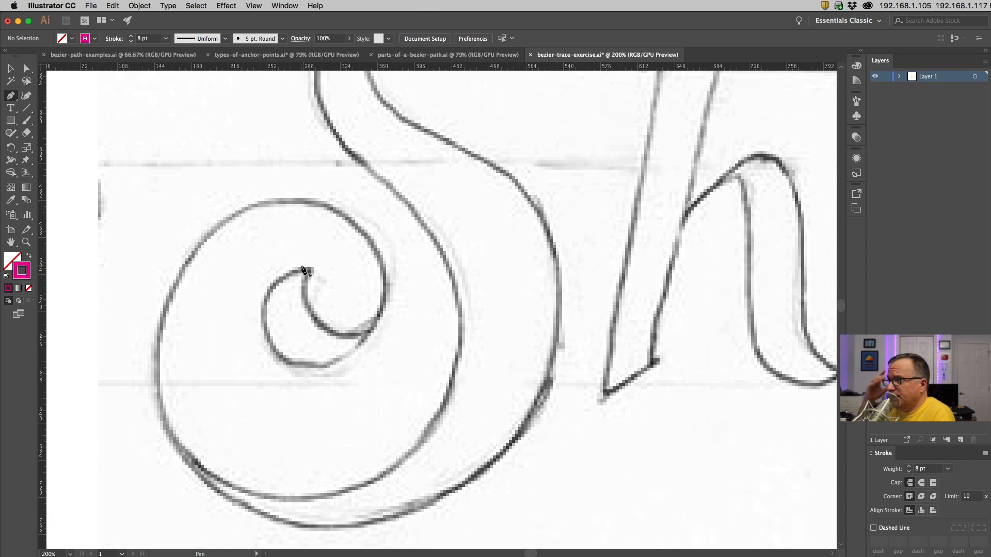
left_click_drag(301, 67, 343, 336)
left_click_drag(299, 66, 303, 290)
left_click_drag(376, 69, 385, 288)
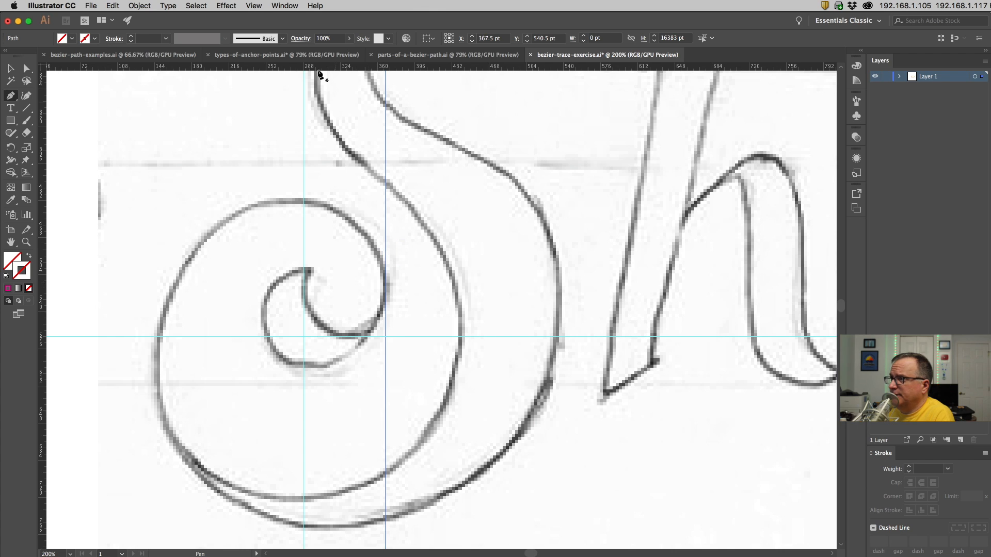
left_click_drag(309, 66, 293, 202)
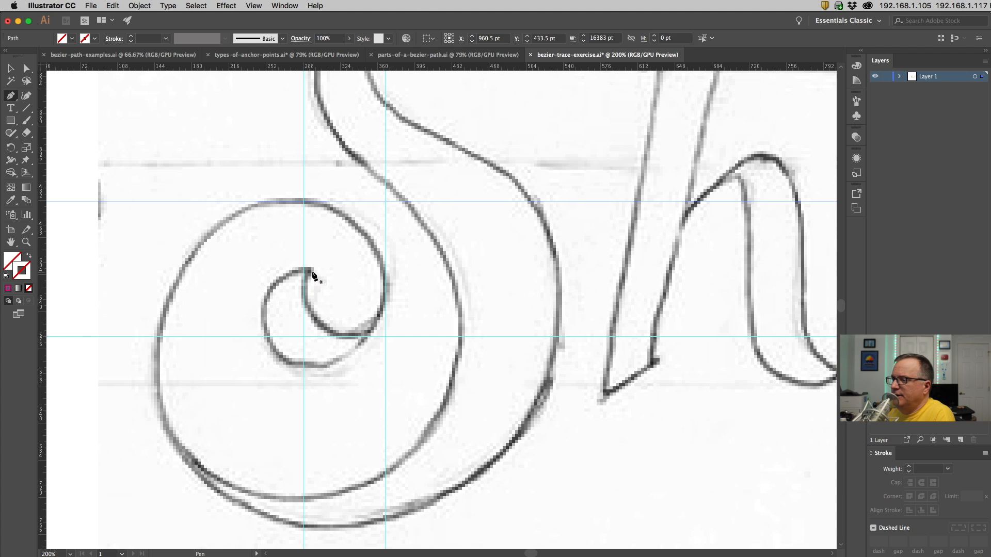
key("Delete")
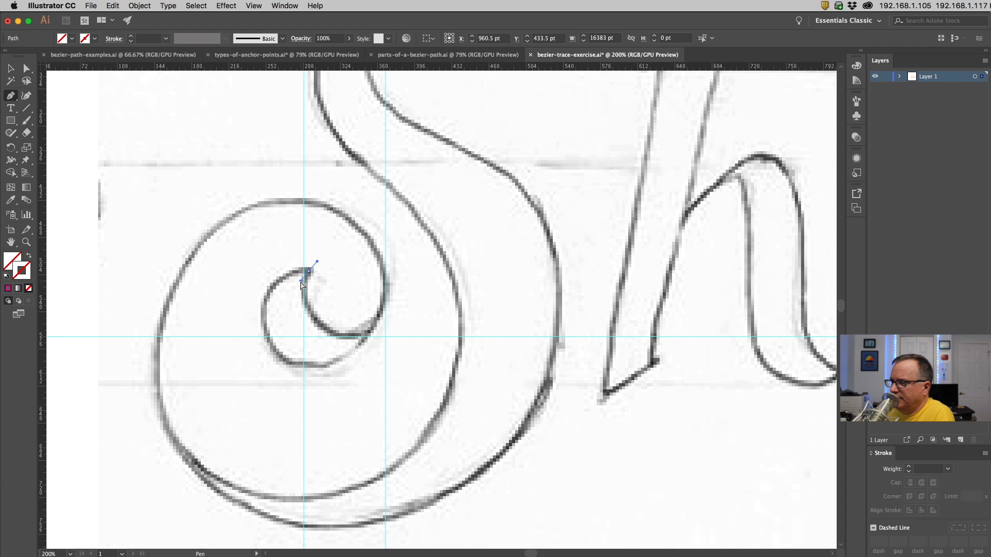
Trace the S's inner curl from its tip with the Pen tool, through X 288.5, Y 520.5 pt and X 328, Y 564 pt to X 367.5, Y 519 pt
left_click_drag(309, 271, 303, 298)
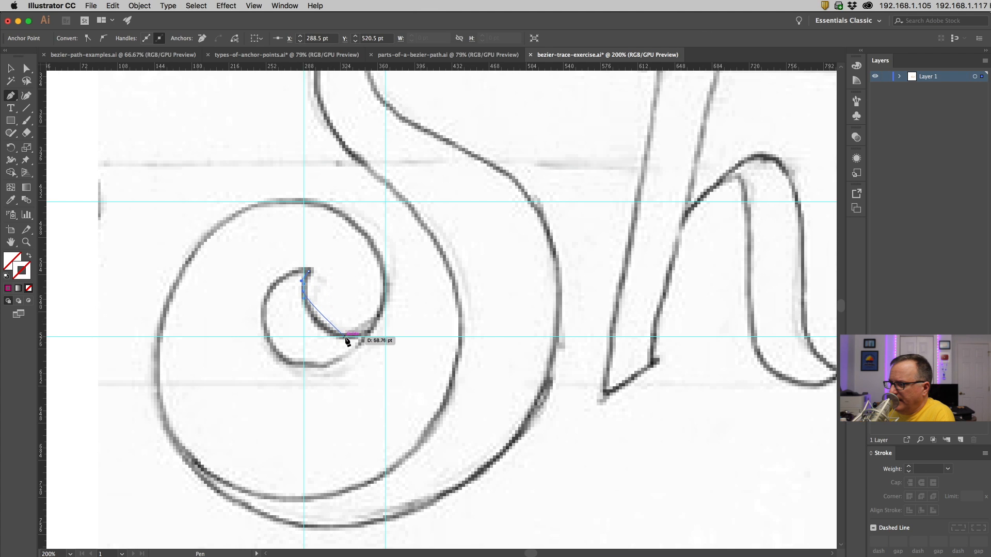
left_click_drag(345, 337, 369, 337)
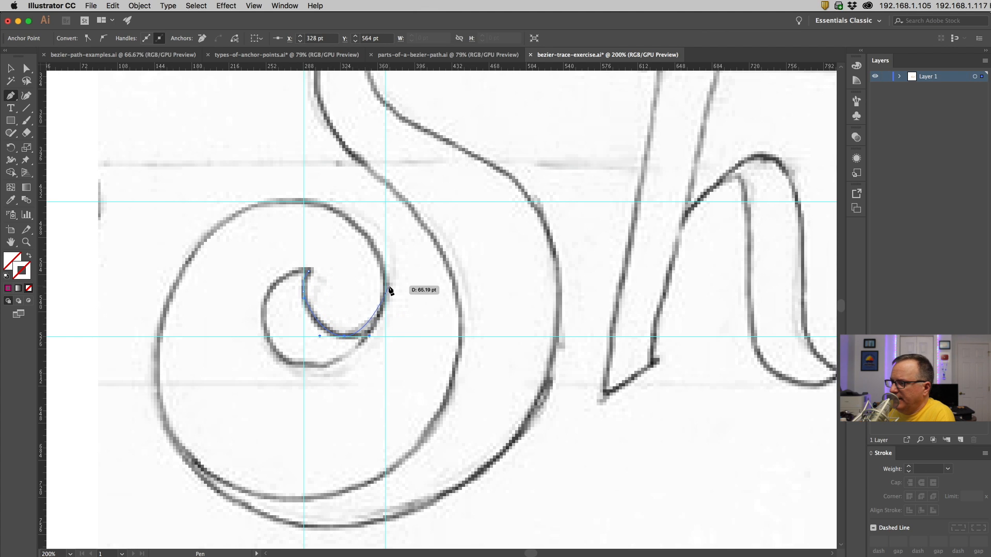
left_click_drag(386, 265, 386, 262)
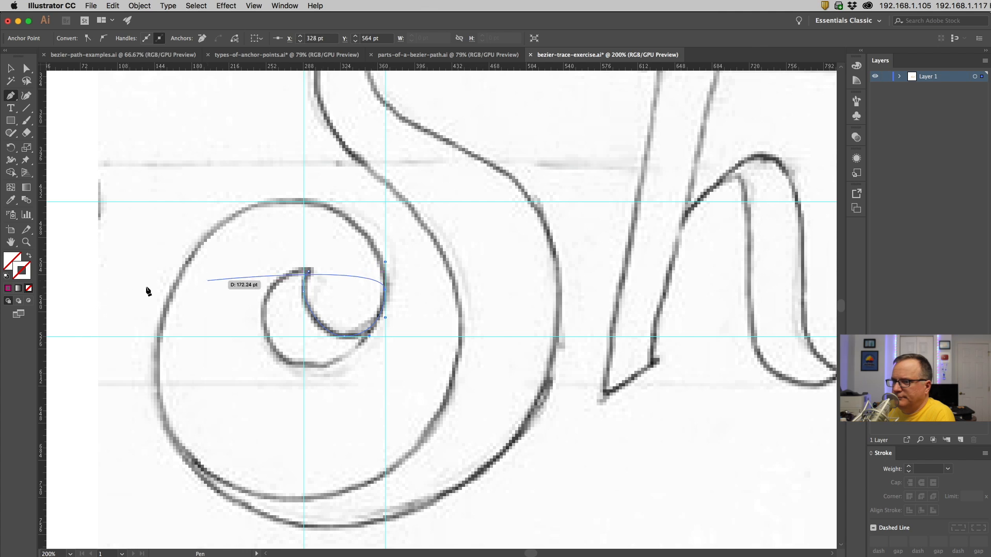
Give the traced path a magenta EC008C stroke with a weight of 6 pt
left_click(9, 289)
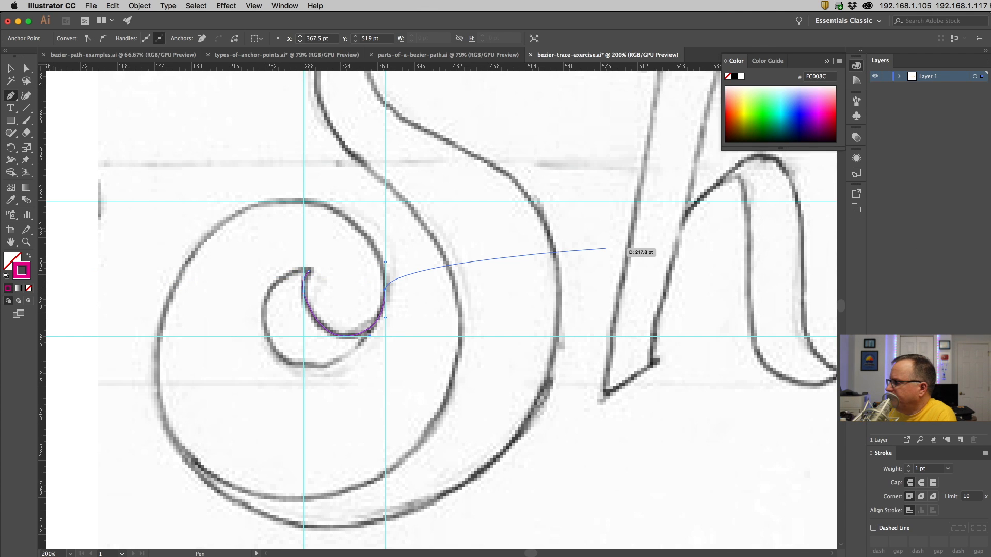
left_click(908, 466)
left_click(908, 465)
left_click(908, 465)
left_click(908, 465)
left_click(907, 466)
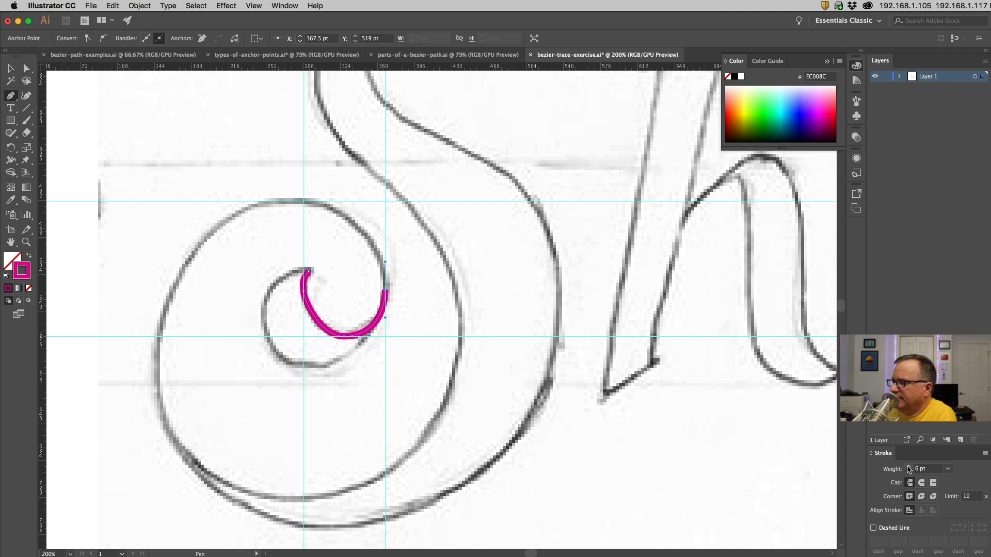
Continue the trace around the outer curl with smooth anchors at X 283.5, Y 433.5 pt and X 146, Y 590.5 pt, and deselect the path
left_click_drag(298, 202, 234, 203)
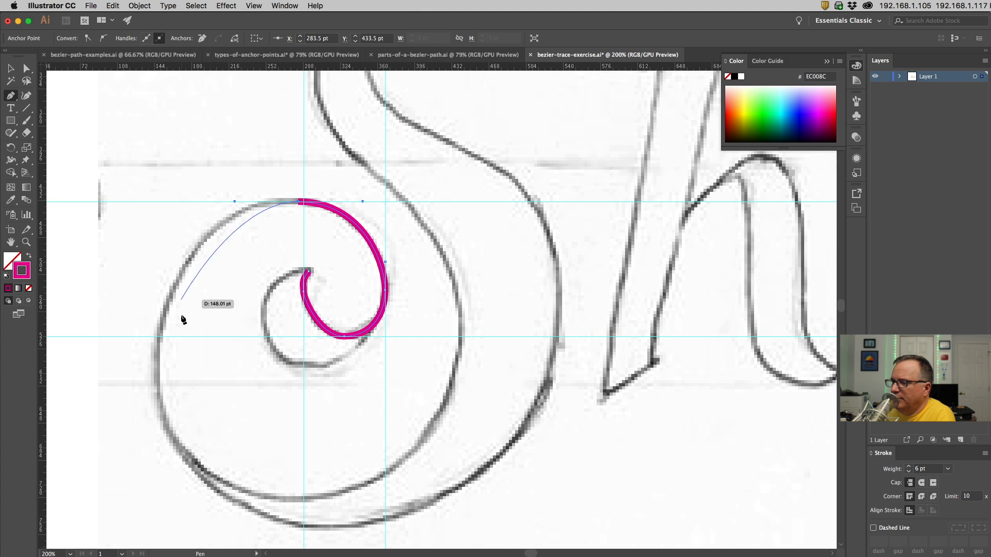
left_click_drag(157, 363, 157, 461)
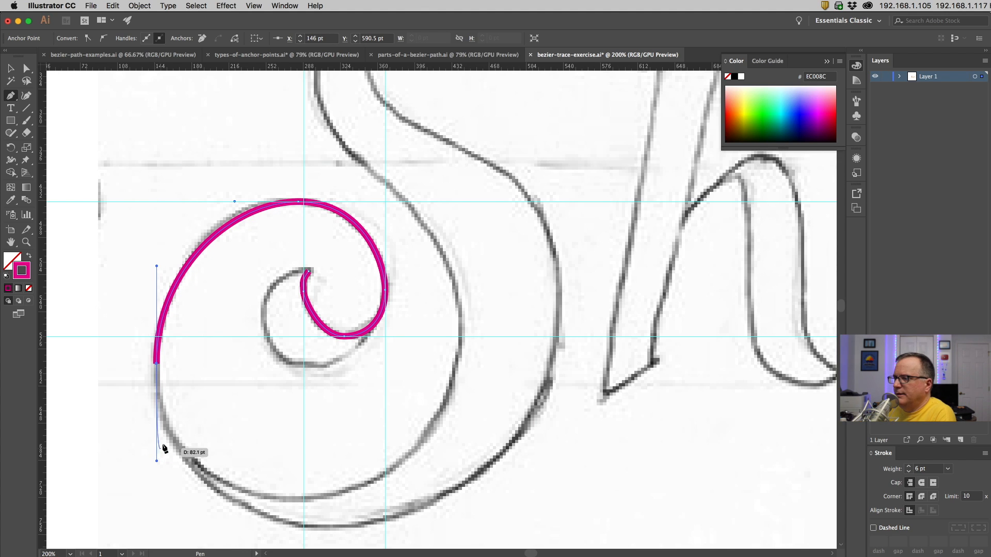
left_click(27, 68)
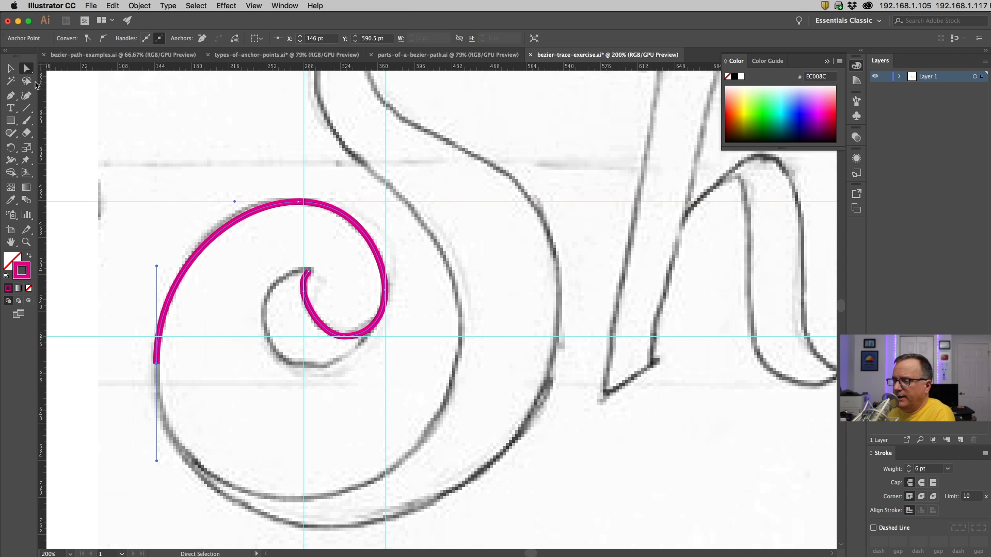
left_click(340, 281)
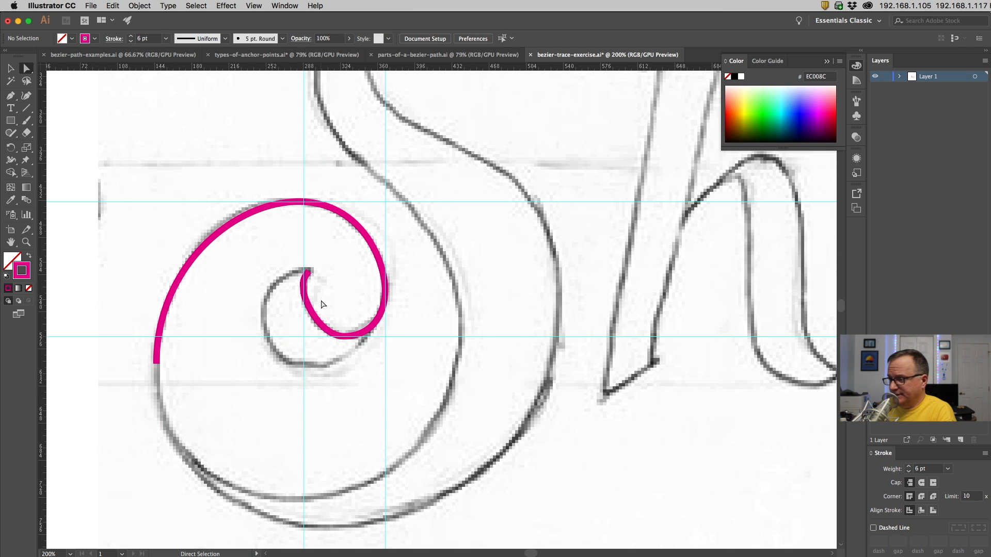
Adjust the inner curl's anchor at X 288.5, Y 520.5 pt, aligning its handles with the vertical guide and lengthening the lower handle
left_click(325, 306, "super")
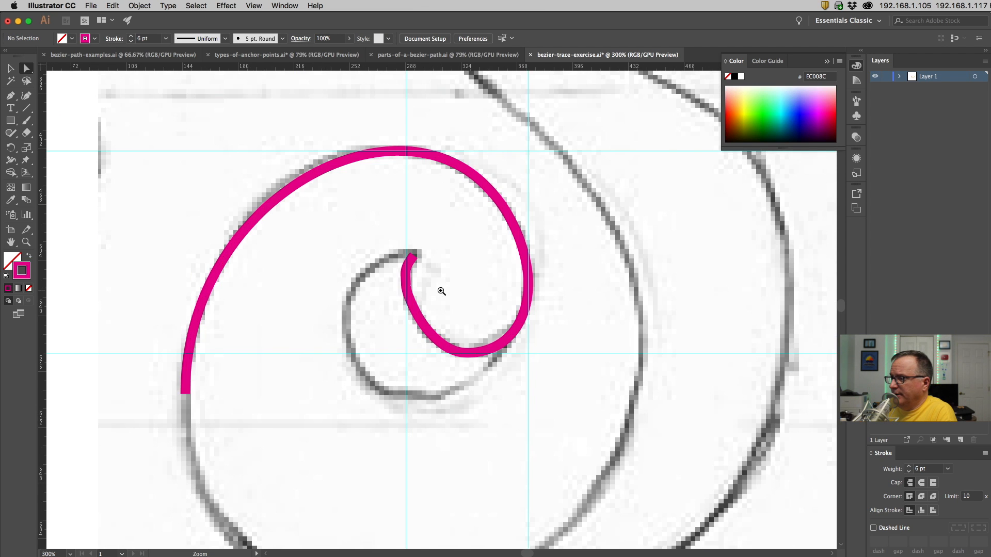
left_click(441, 291, "super")
left_click(402, 302, "super")
left_click(420, 288)
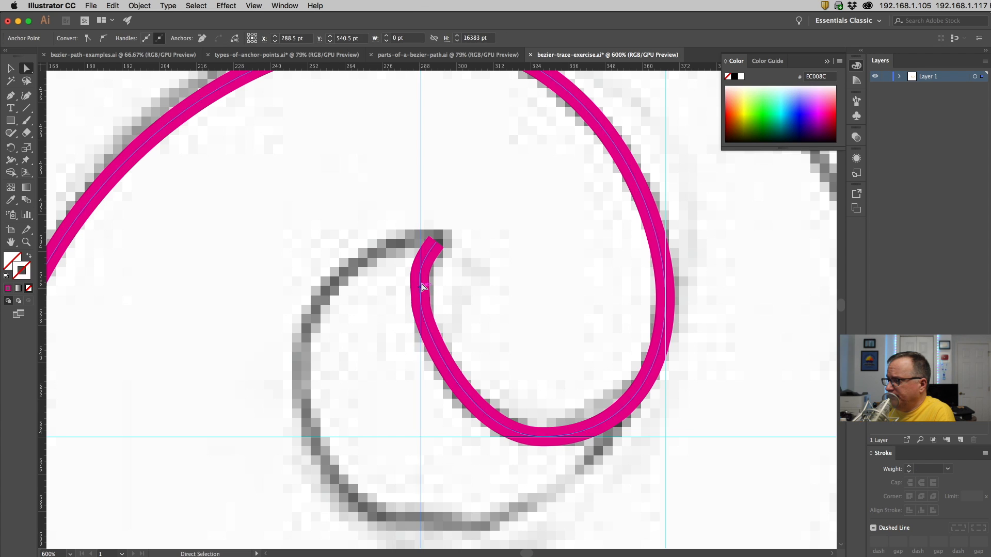
left_click(413, 279)
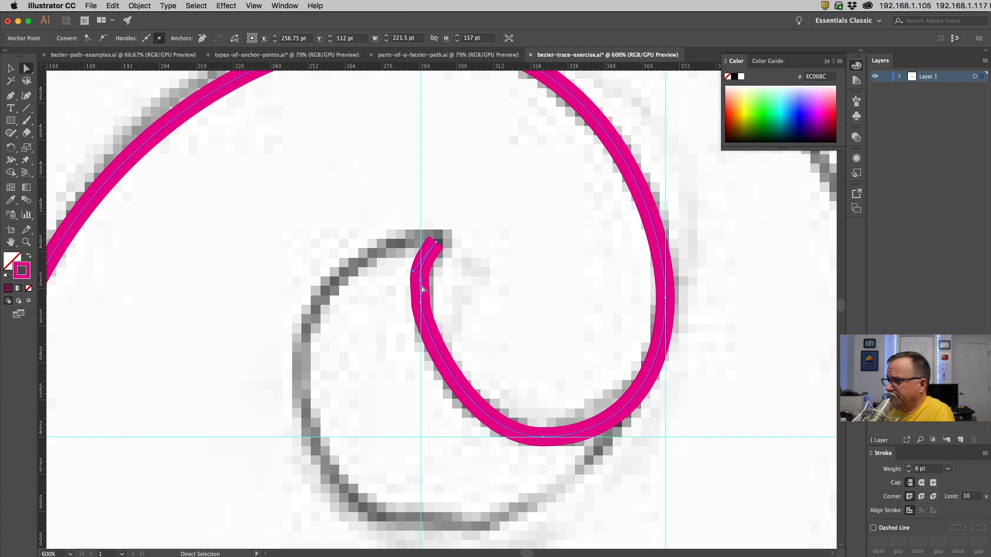
left_click(435, 241)
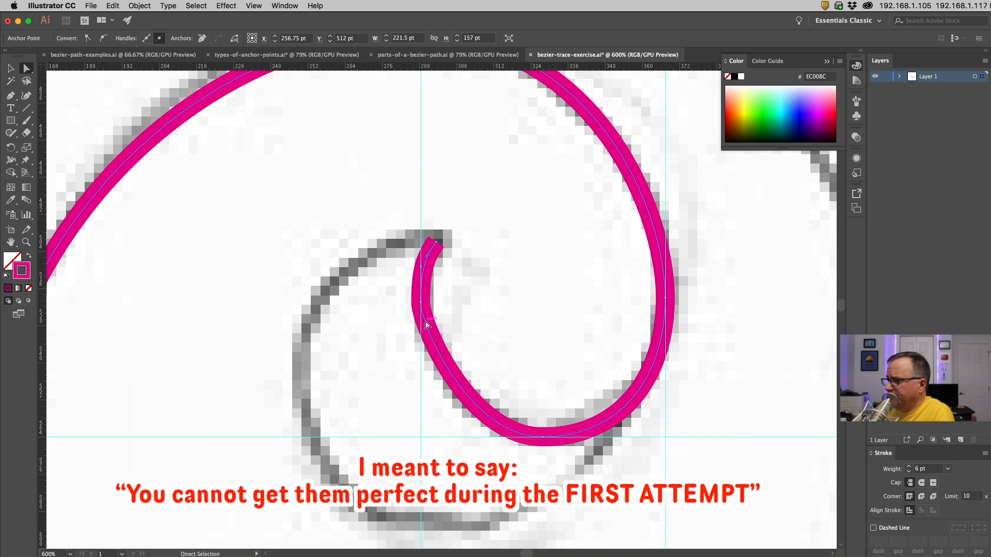
left_click(428, 347)
left_click_drag(422, 328, 421, 366)
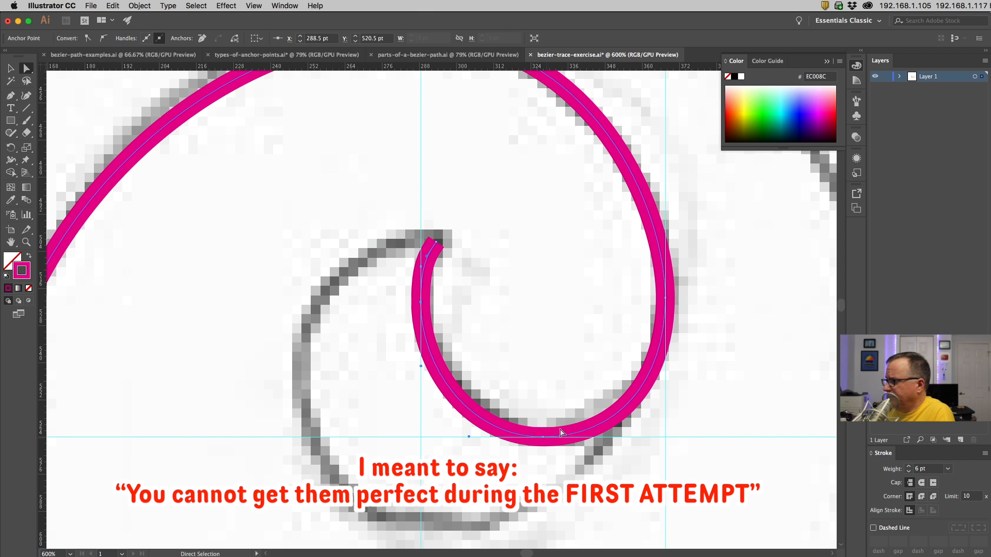
Shorten the handle of the curl's lowest anchor on the side facing the tip segment, and deselect the path
key("super+minus")
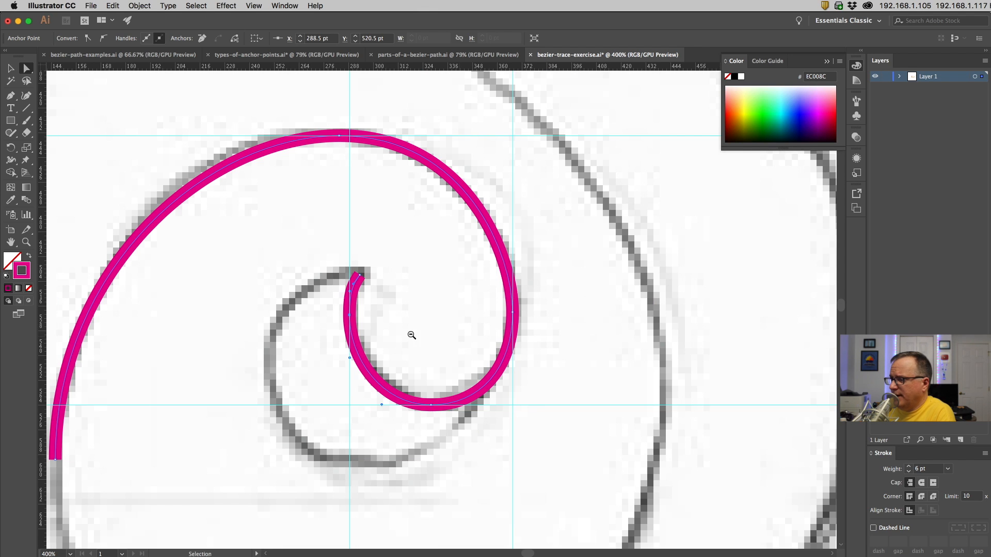
left_click_drag(382, 405, 395, 405)
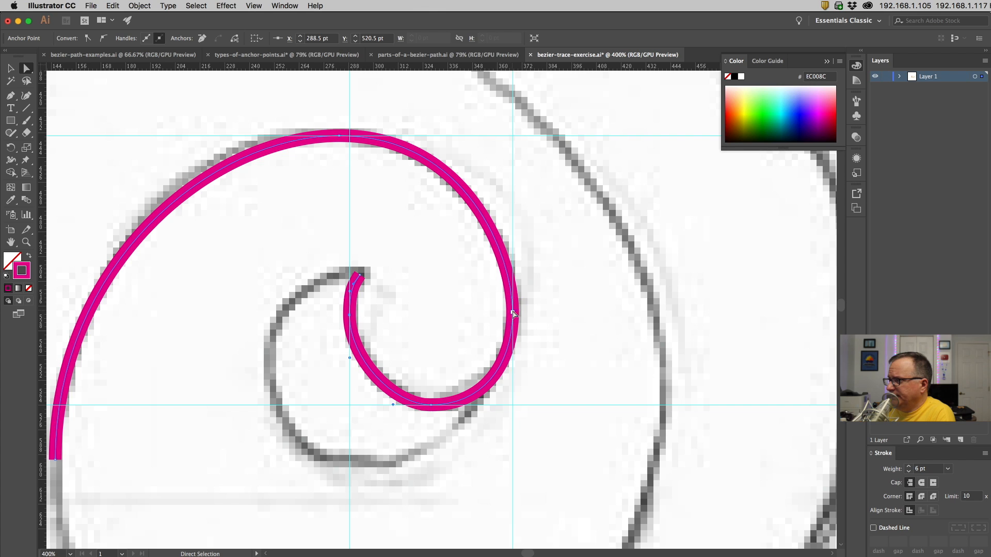
left_click(317, 215)
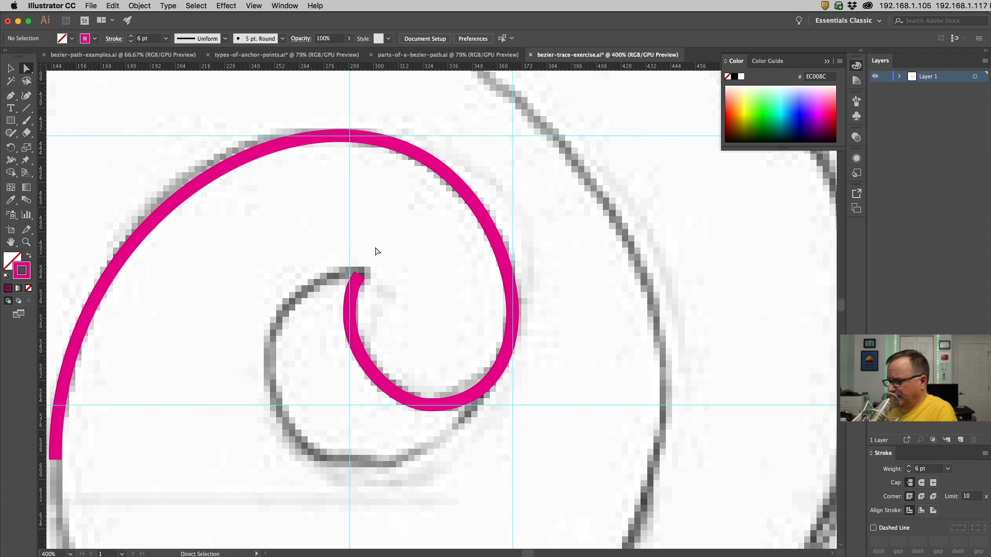
Move the whole traced path up and left off the sketch to about X 114, Y 394 pt, and deselect it
left_click(400, 253, "alt")
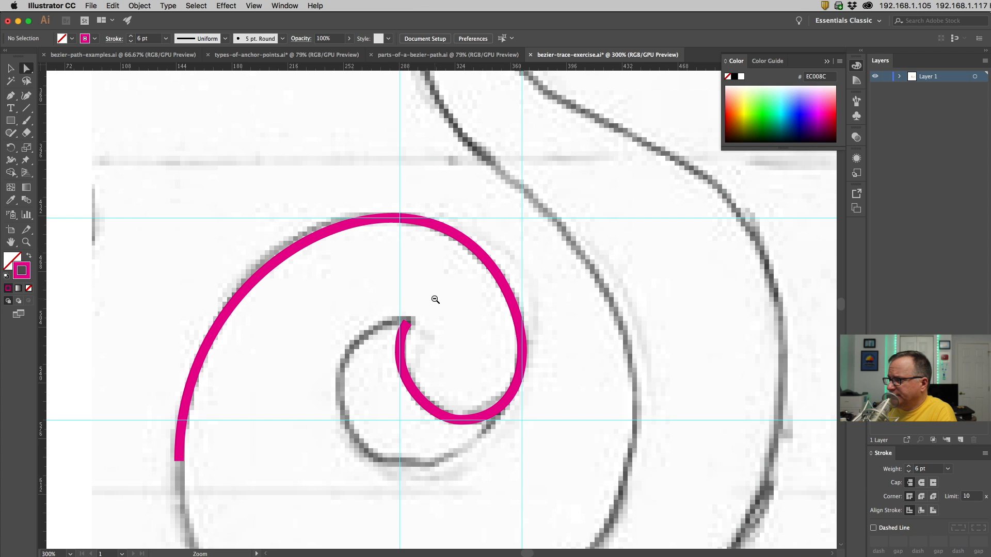
left_click_drag(435, 299, 540, 343)
left_click_drag(576, 303, 355, 117)
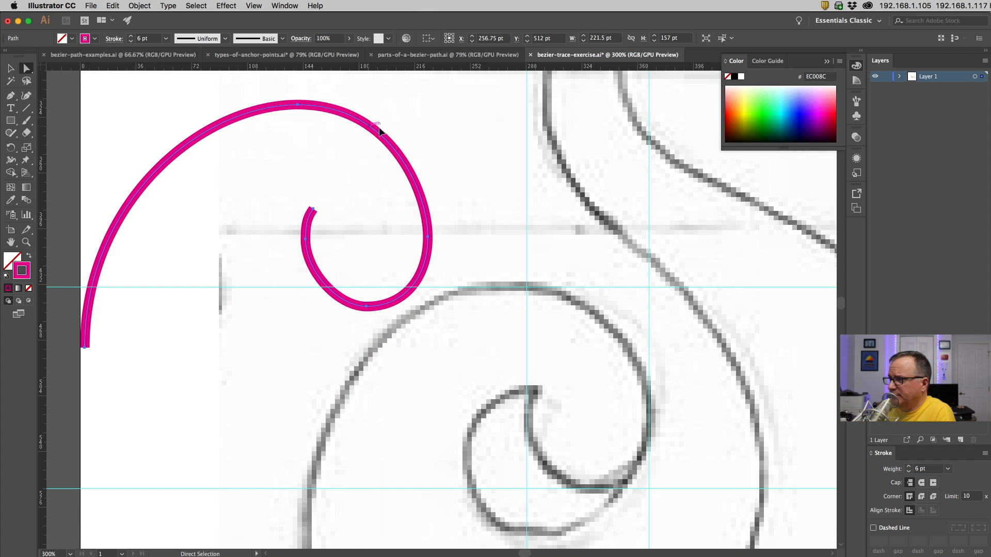
left_click(431, 136)
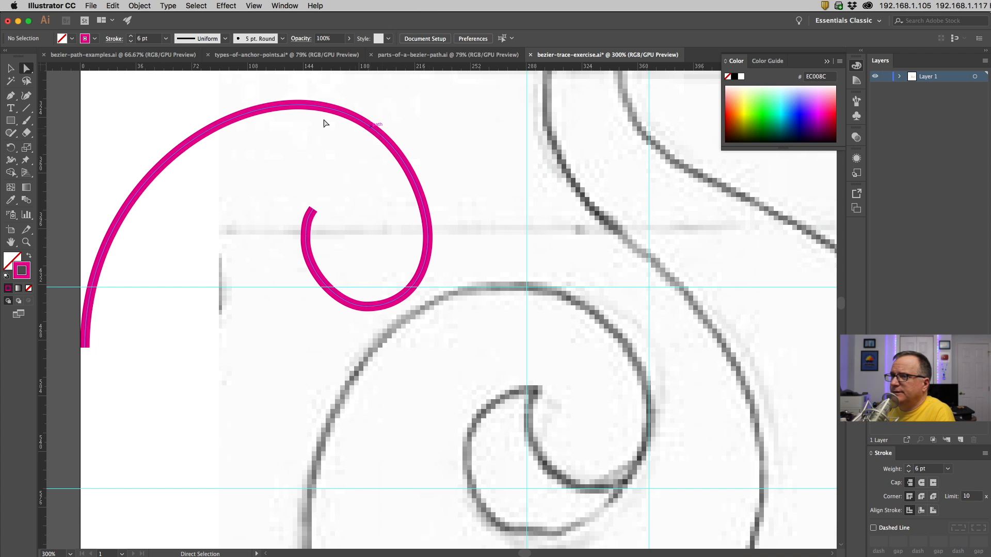
Select the curve segment between the moved path's topmost and rightmost anchors to examine its direction handles up close
left_click(388, 145)
key("super+equal")
key("super+equal")
left_click_drag(403, 260, 320, 97)
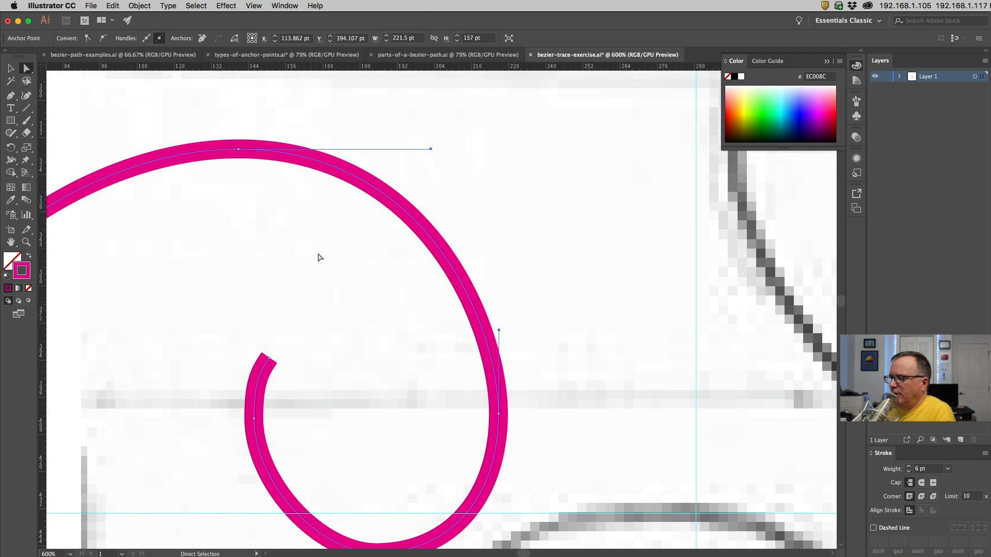
left_click_drag(354, 283, 349, 236)
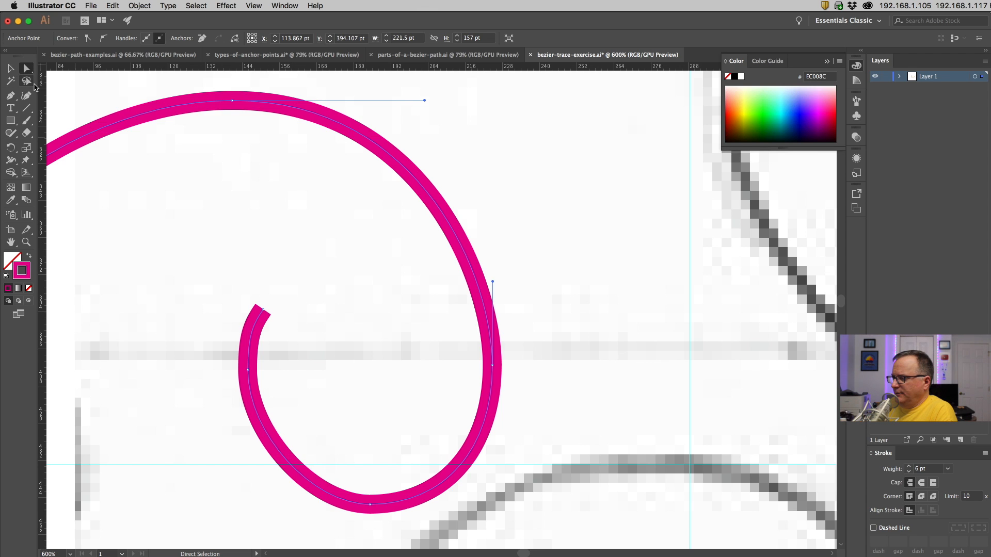
Draw an L-shaped path inside the curl with the Pen tool, about 24 pt wide and 49 pt tall, with a cyan stroke
left_click(10, 95)
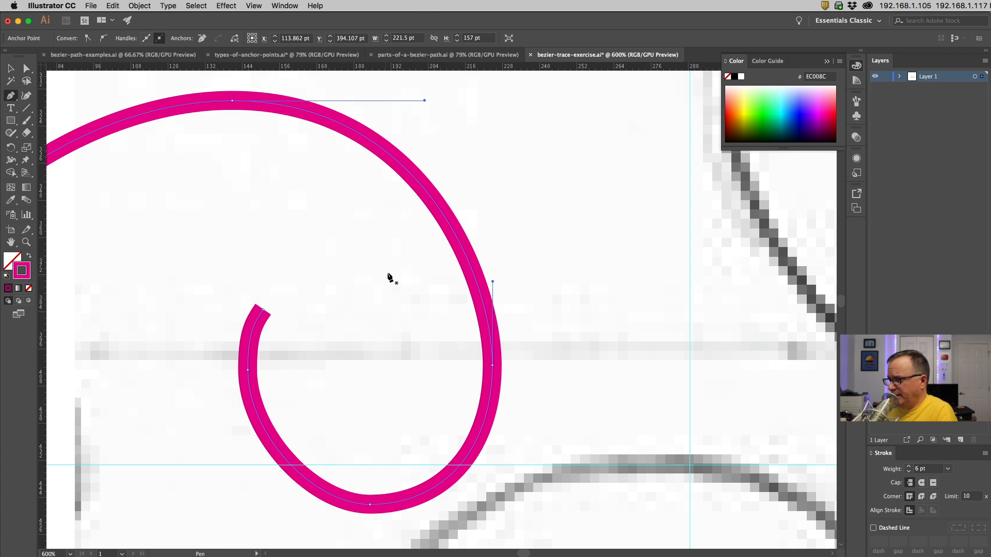
left_click(346, 377)
left_click(420, 376)
left_click_drag(420, 376, 424, 227)
left_click(420, 226)
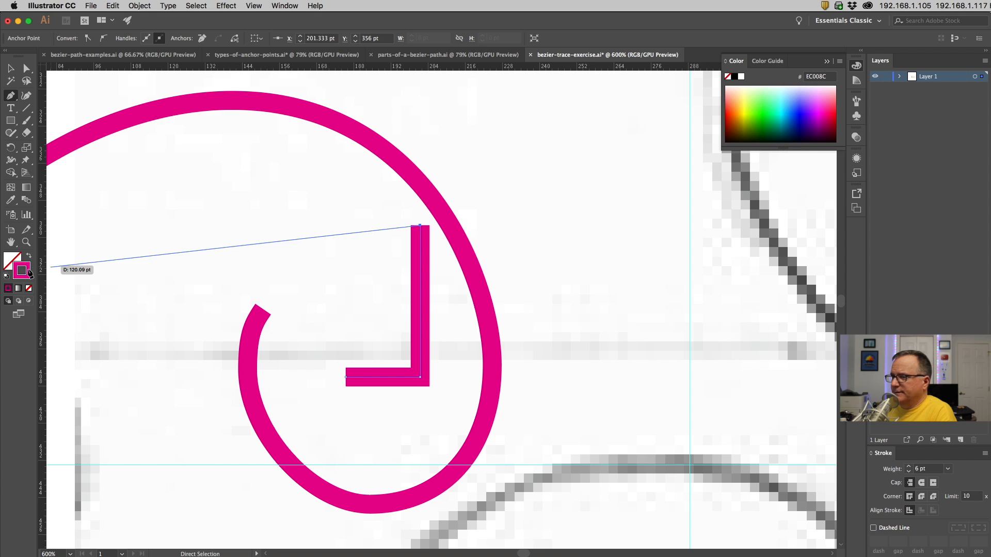
left_click(773, 104)
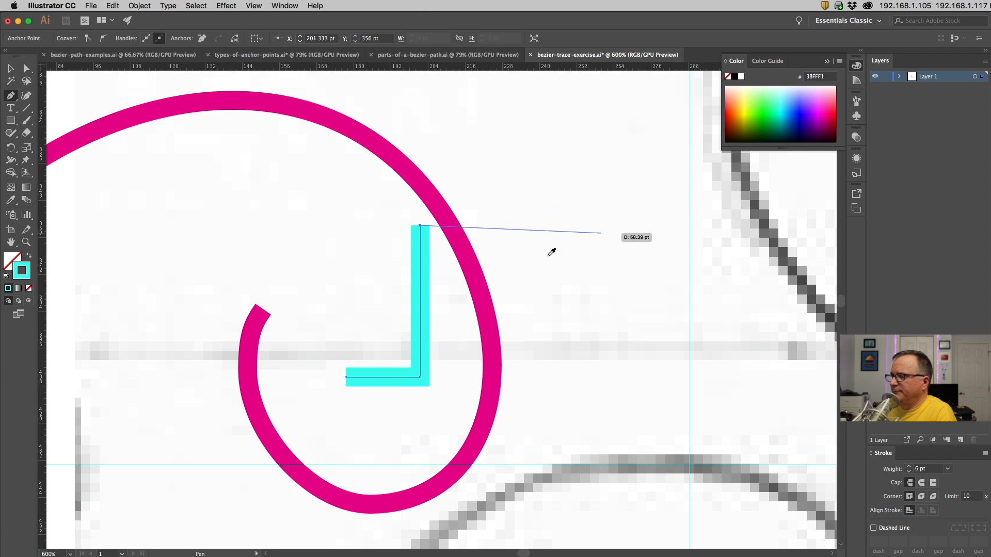
Move the cyan L so its corner sits on the curl's rightmost anchor, with the long leg vertical
left_click(10, 68)
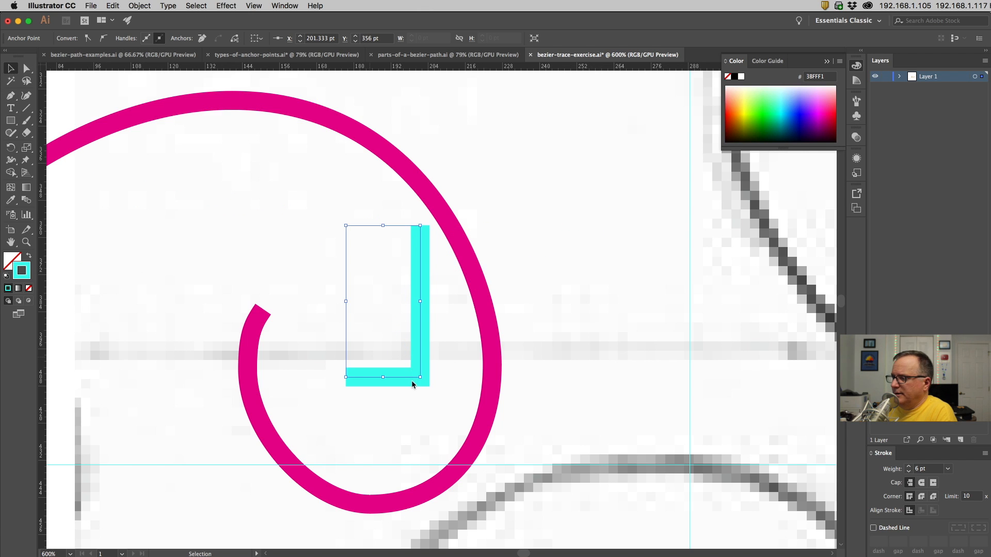
key("a")
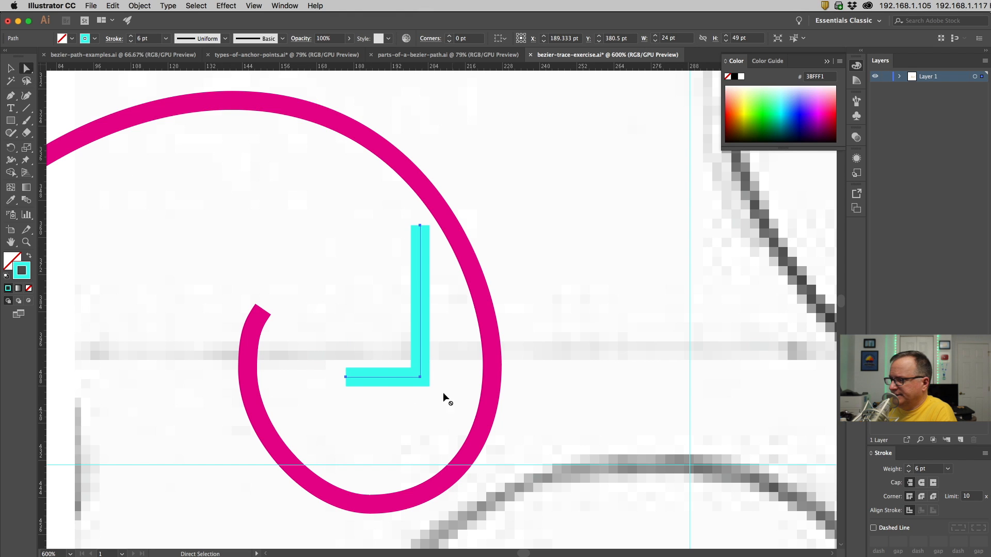
left_click_drag(420, 377, 486, 372)
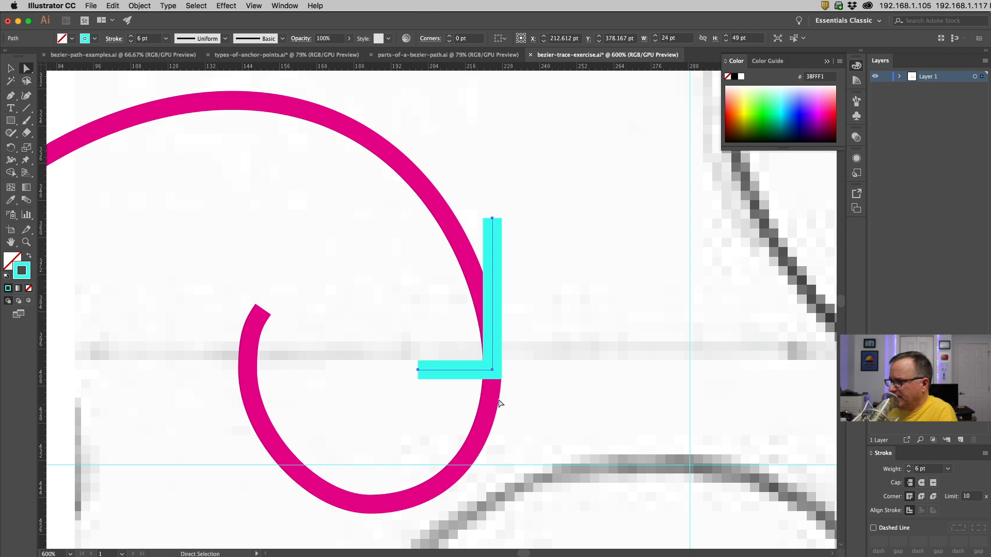
Rotate the cyan L to match the curve's slope and place its corner on the diagonal stretch between the rightmost and topmost anchors
left_click_drag(492, 369, 428, 195)
left_click(12, 148)
left_click_drag(470, 128, 380, 150)
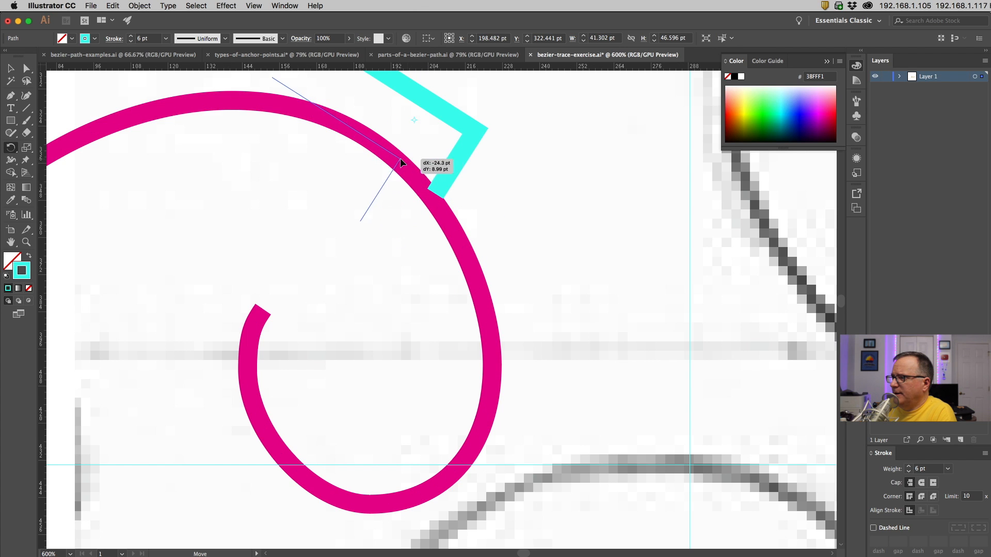
Place the cyan L's corner on the curl's topmost anchor and rotate its long leg to nearly horizontal
scroll(362, 194, "up", 5)
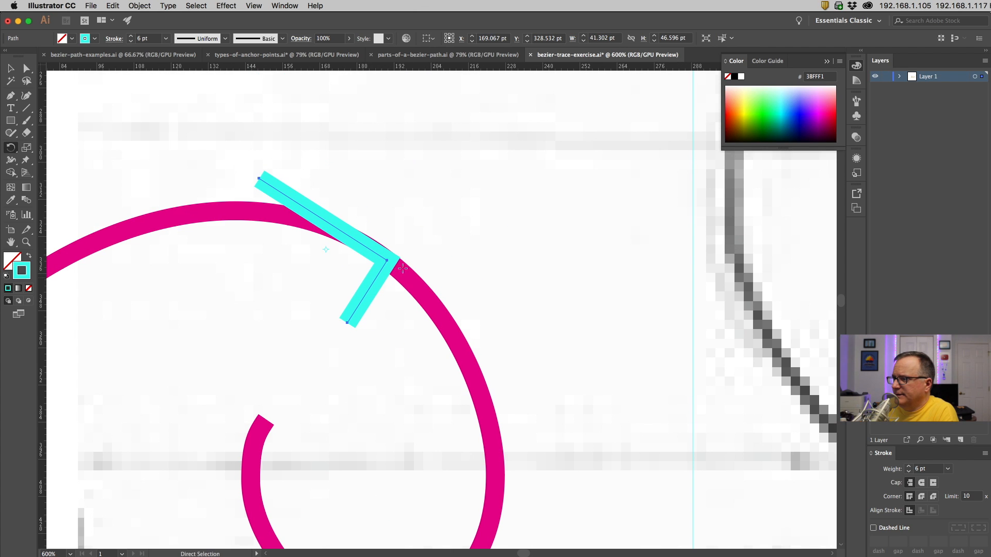
left_click_drag(386, 261, 237, 212)
left_click_drag(111, 147, 95, 195)
left_click_drag(235, 177, 238, 208)
scroll(315, 284, "down", 4)
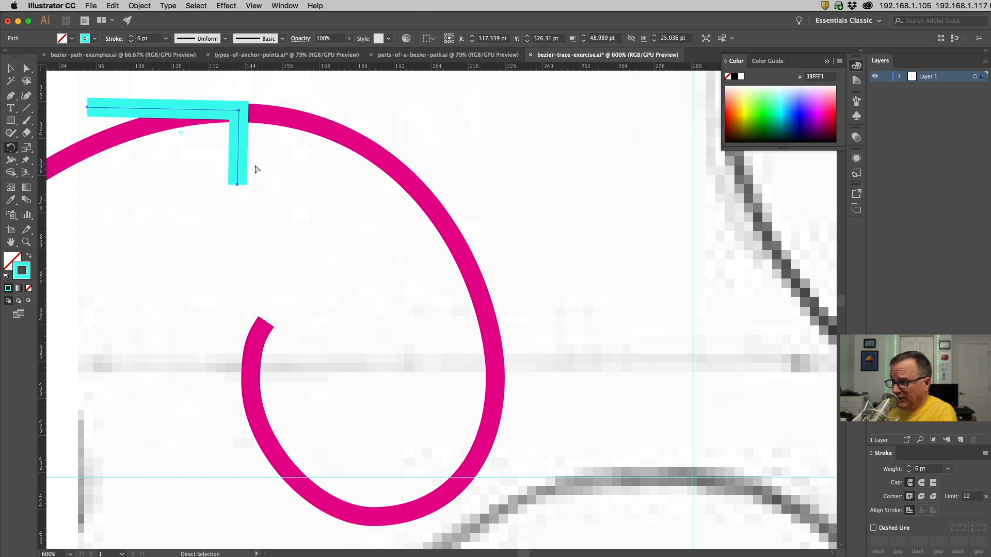
Delete the cyan L-shaped path
left_click(27, 67)
left_click_drag(257, 162, 212, 201)
key("Delete")
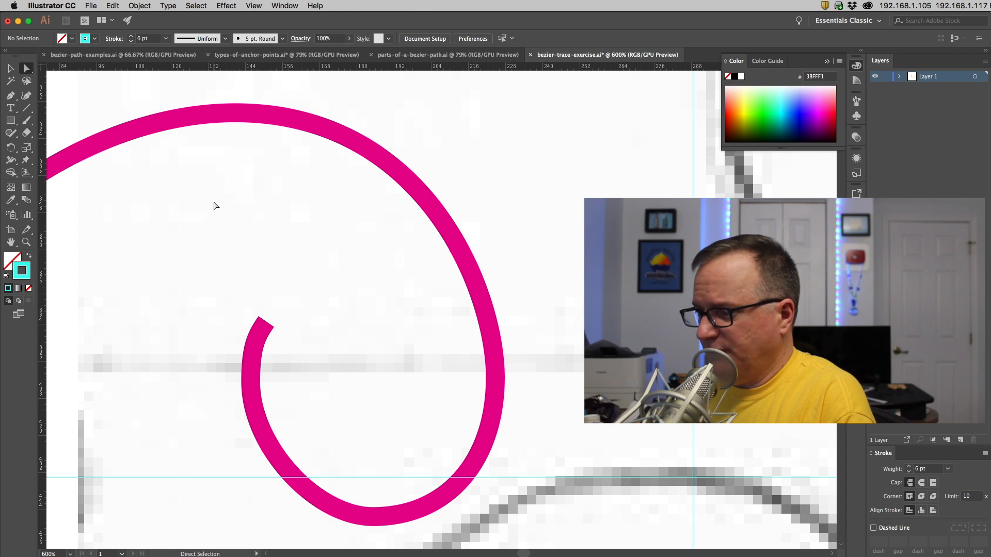
Move the magenta path back onto the sketched S, snapping its tip anchor to X 293.5, Y 501 pt
key("space")
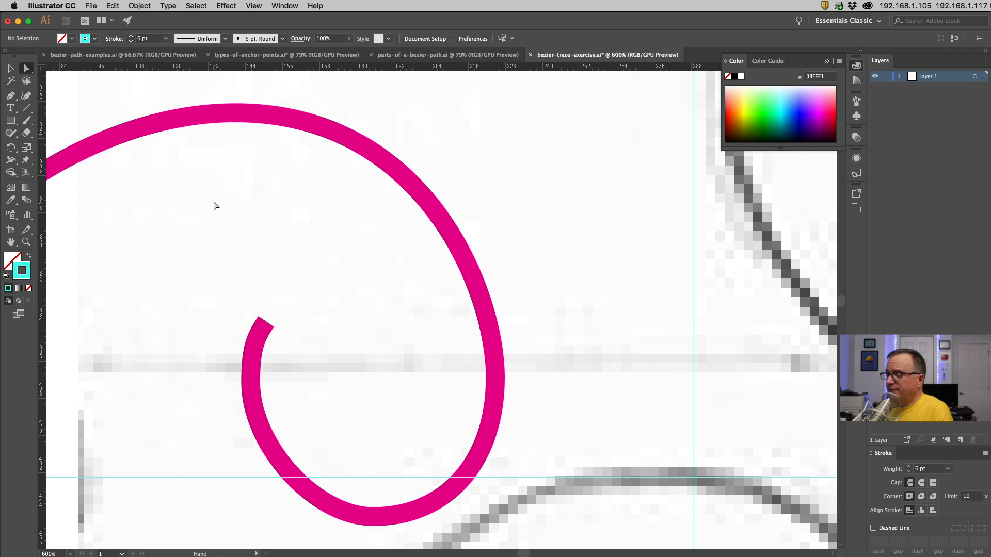
left_click(460, 253, "alt+super")
left_click(458, 252, "alt+super")
left_click(458, 253, "alt+super")
left_click_drag(404, 339, 489, 160)
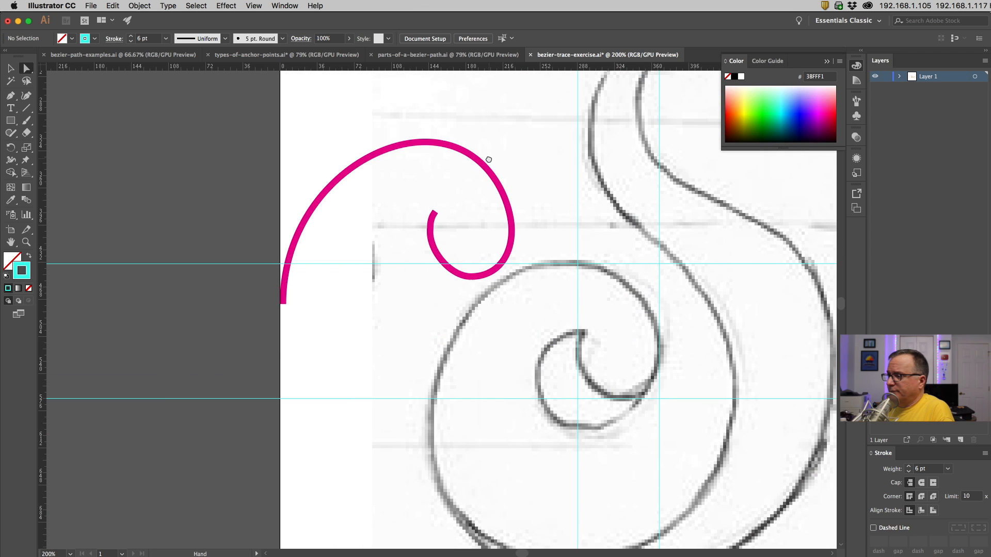
left_click(438, 213)
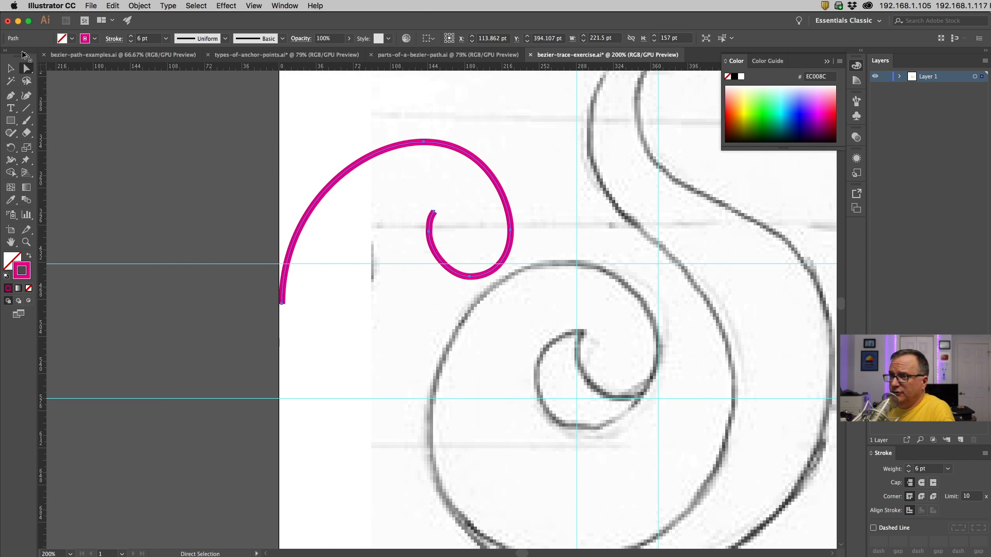
left_click_drag(434, 214, 582, 335)
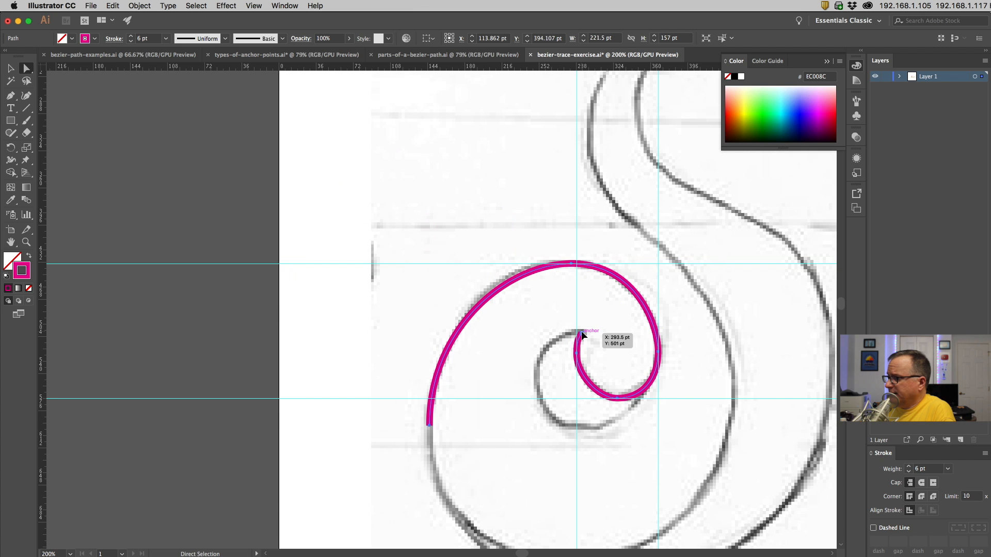
Continue the trace with the Pen tool around the S's lower bowl to X 441.5, Y 564 pt and up the spine to X 331.5, Y 224.5 pt
left_click_drag(513, 368, 454, 288)
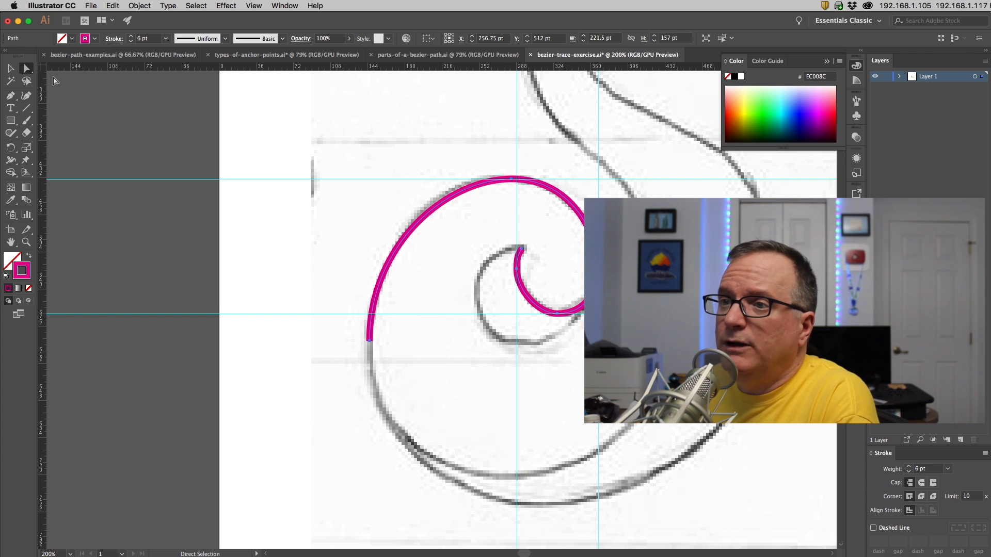
left_click(11, 96)
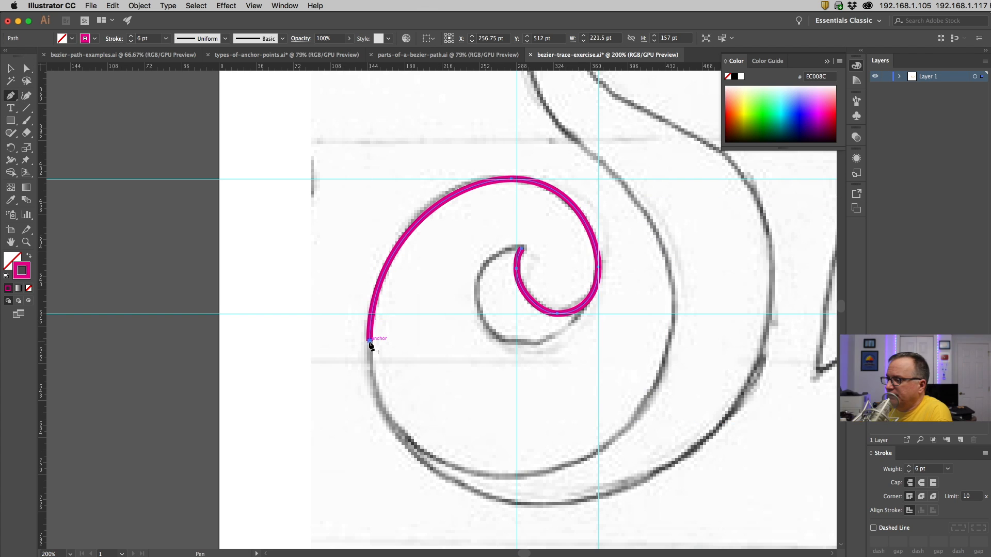
left_click_drag(369, 341, 373, 425)
left_click_drag(505, 477, 588, 483)
left_click_drag(674, 313, 674, 206)
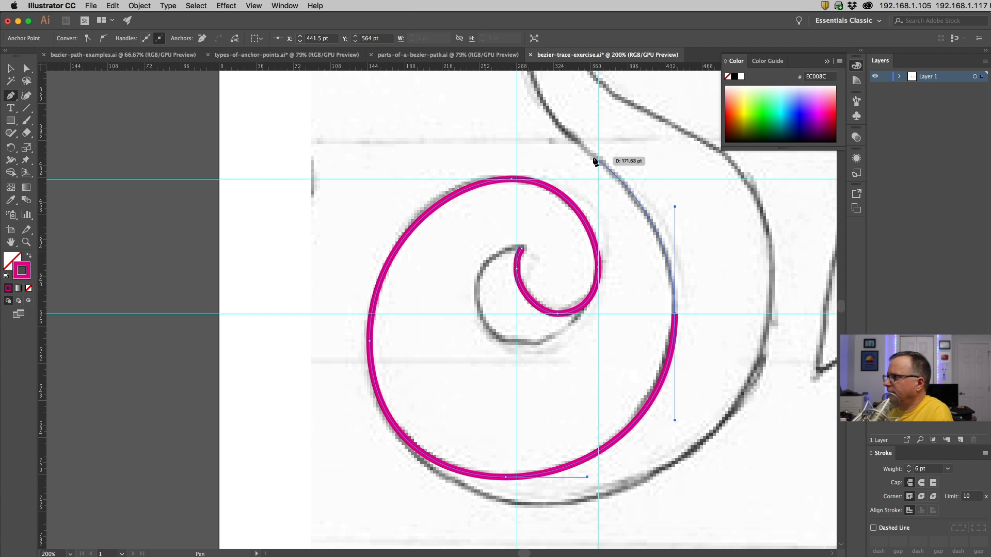
scroll(594, 165, "up", 5)
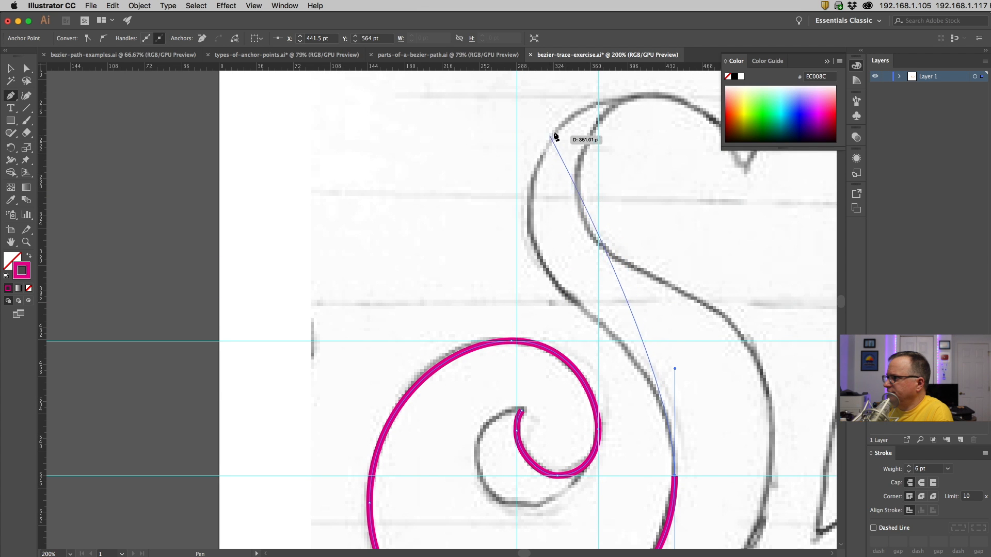
left_click_drag(561, 124, 598, 80)
Adjust the handles at both ends of the spine segment until the curve follows the sketched inner edge of the S
key("a")
left_click_drag(523, 171, 465, 277)
left_click_drag(674, 368, 677, 326)
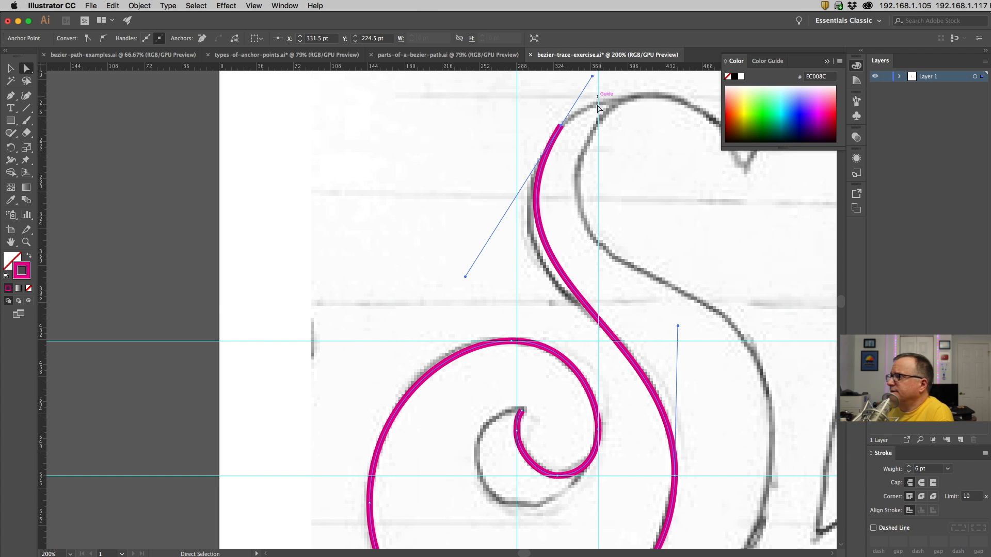
scroll(601, 99, "up", 3)
left_click_drag(592, 157, 611, 143)
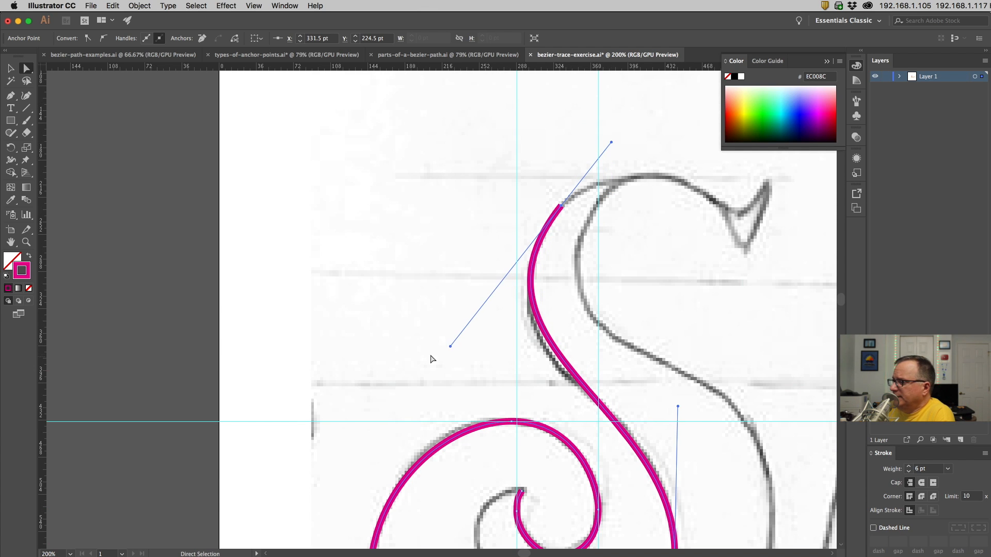
left_click_drag(450, 347, 448, 372)
left_click_drag(677, 407, 680, 389)
scroll(676, 436, "down", 4)
scroll(626, 313, "up", 2)
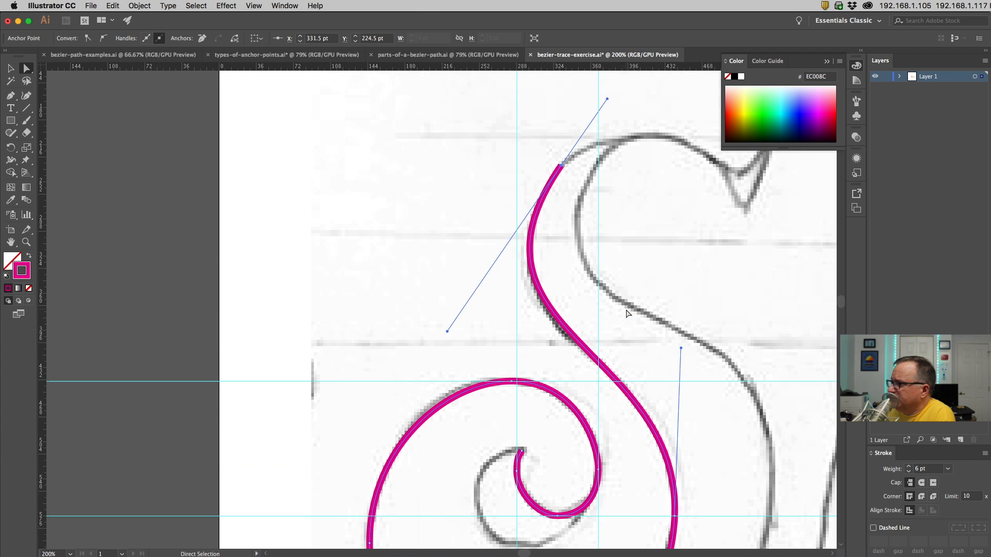
scroll(627, 312, "up", 1)
left_click_drag(447, 341, 443, 347)
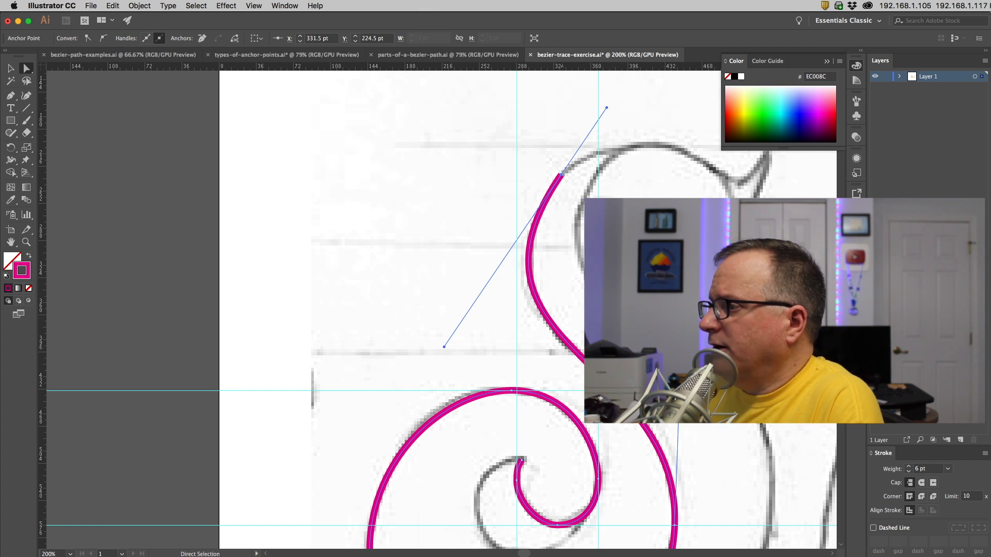
Fine-tune the S spine's upper and lower handles alternately to tighten the segment's fit to the sketched edge
left_click_drag(445, 346, 442, 341)
left_click_drag(681, 360, 682, 350)
mouse_move(443, 341)
left_mouse_down()
mouse_move(435, 354)
mouse_move(443, 349)
left_mouse_up()
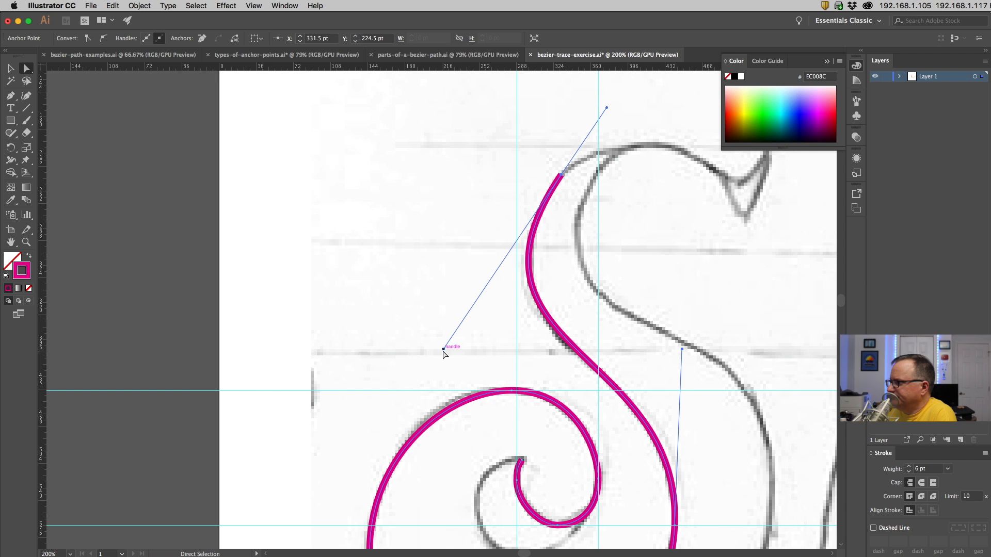
left_click_drag(682, 352, 681, 361)
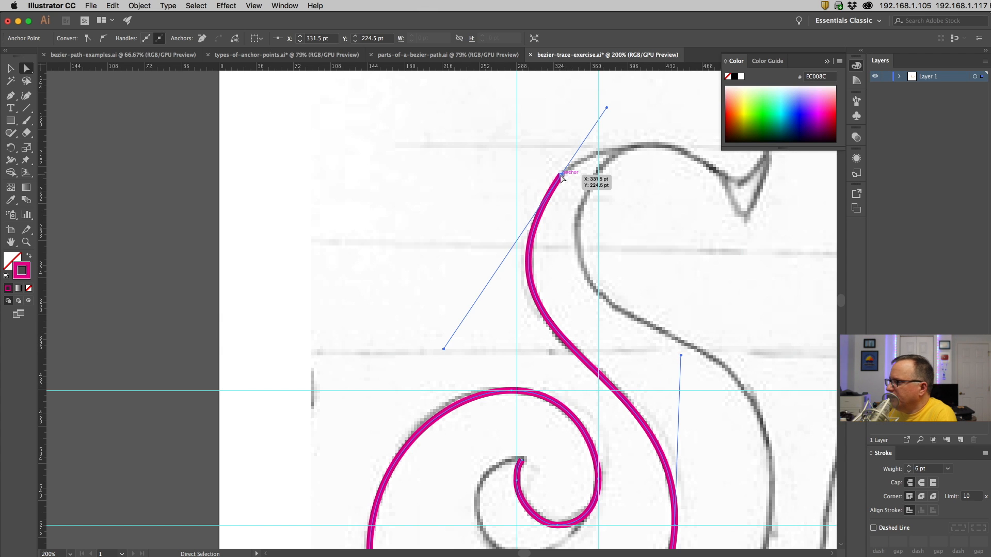
Move the gray curve from beside the artboard to the blank area above the e, centered near X 1472, Y 208 pt, and lock it
left_click(645, 262, "alt+super")
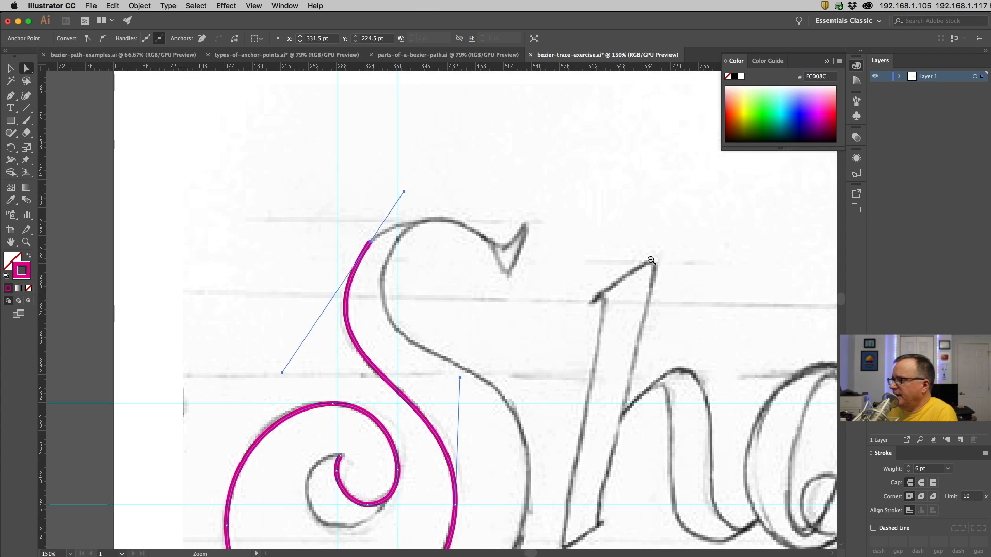
left_click(645, 262, "alt+super")
left_click_drag(664, 262, 246, 308)
left_click_drag(588, 284, 100, 246)
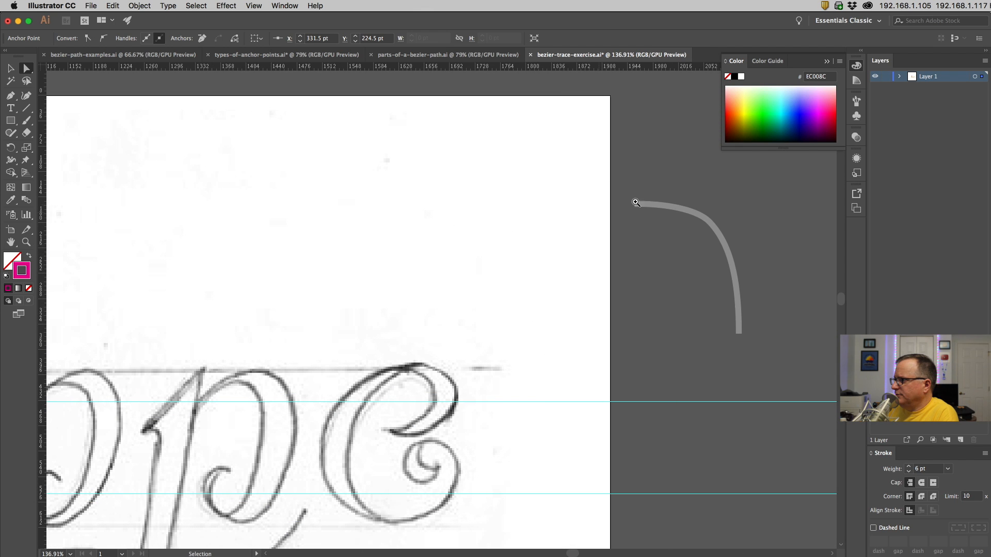
left_click_drag(654, 204, 270, 174)
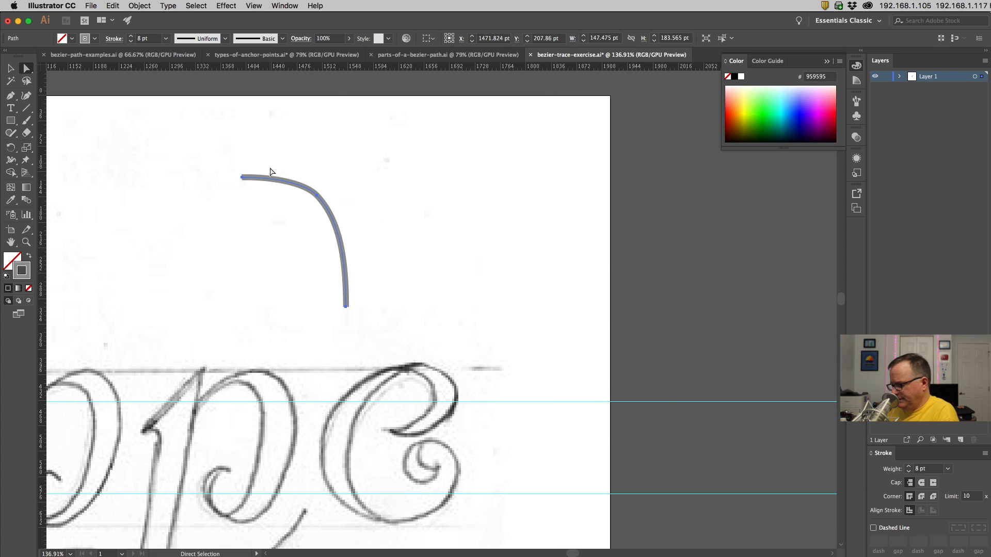
key("super+1")
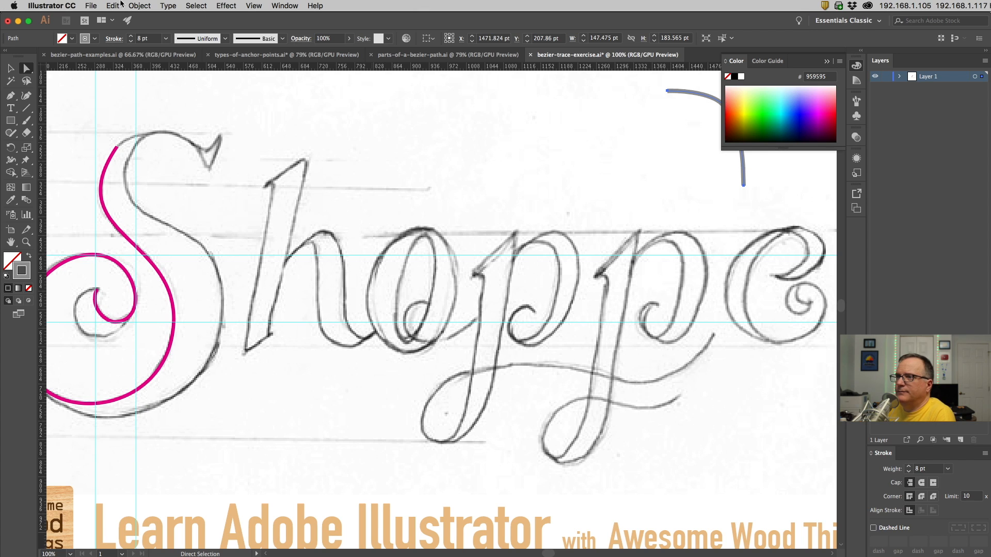
left_click(139, 5)
left_click(320, 63)
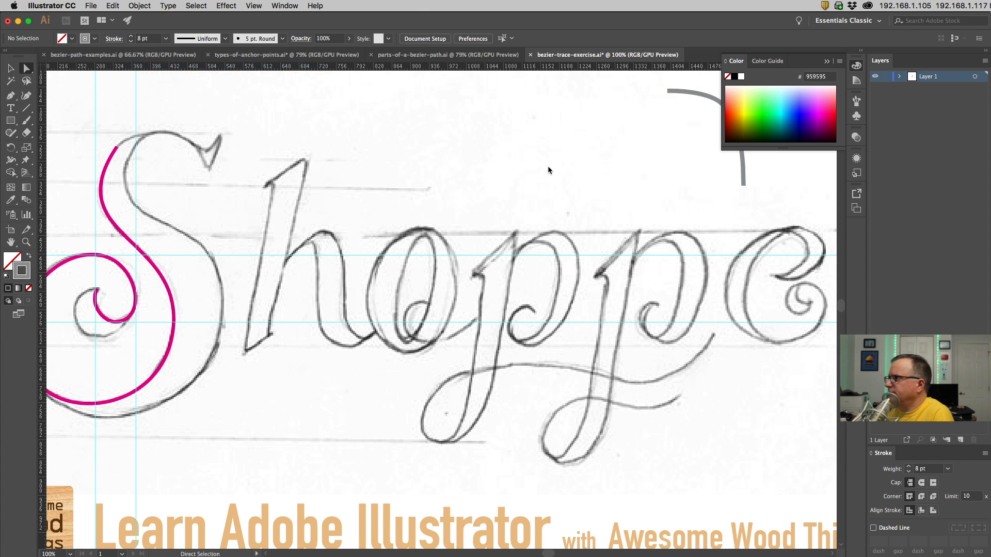
Pick up the S trace's magenta EC008C, 6 pt stroke for new paths and leave nothing selected
scroll(548, 170, "up", 3)
scroll(547, 170, "right", 3)
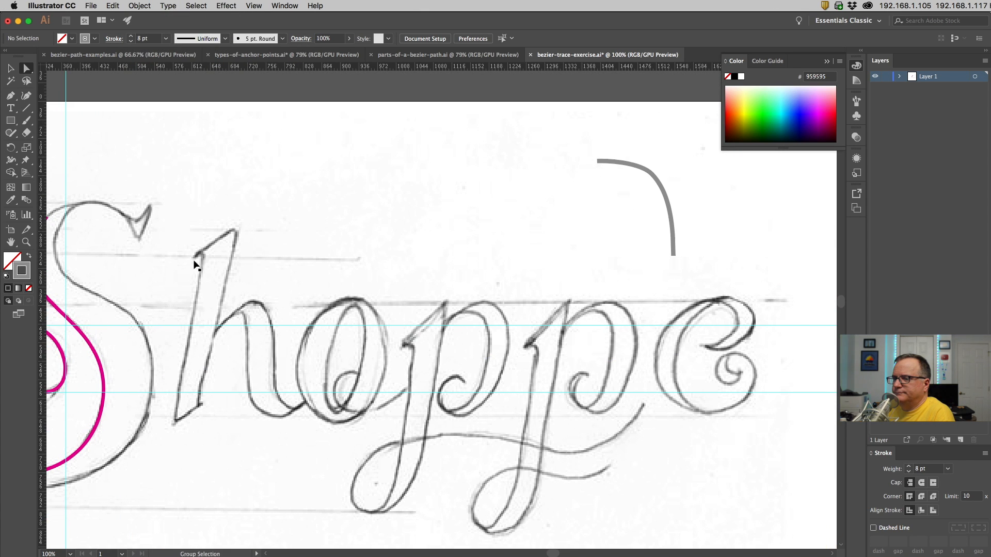
left_click(97, 356, "super")
left_click(407, 197)
Trace the gray curve with the Pen tool using only two end anchors, with a horizontal upper handle and a vertical lower handle
key("super+space")
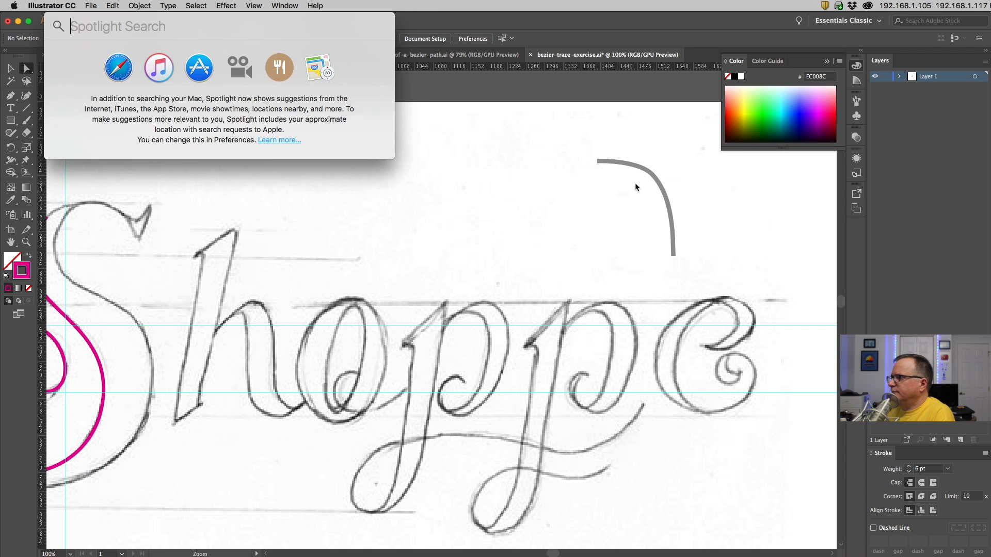
left_click(636, 185, "super")
left_click(528, 283, "super")
left_click(528, 283, "super")
left_click_drag(291, 352, 497, 207)
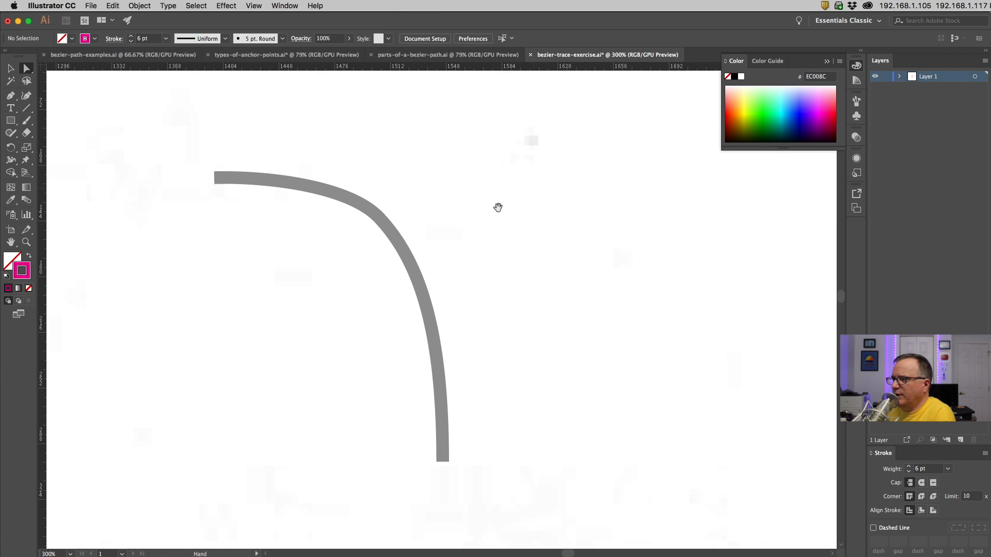
left_click(10, 95)
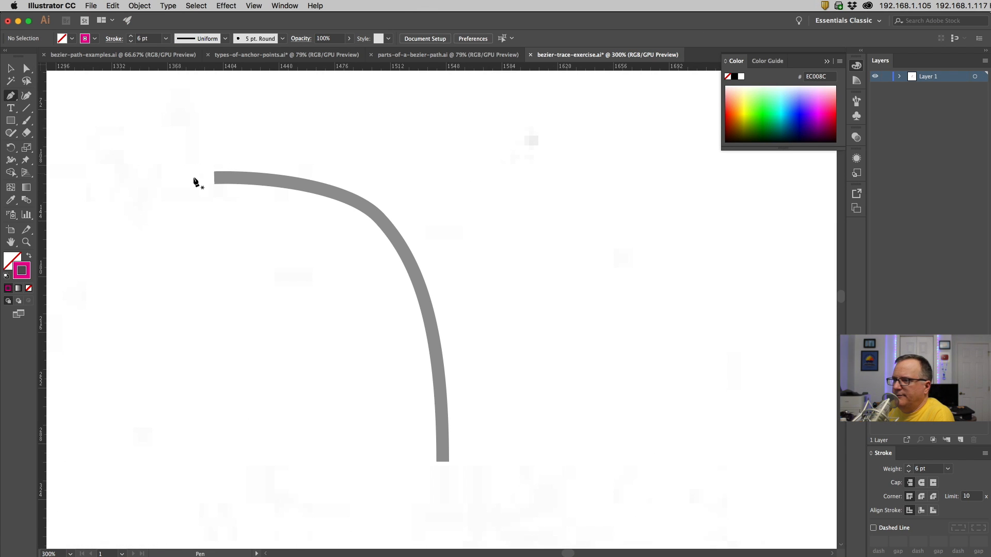
left_click_drag(311, 176, 327, 178)
left_click_drag(443, 461, 443, 548)
Adjust both handles of the two-anchor curve toward the gray shape, and set the magenta path aside below and left of it
key("a")
left_click_drag(373, 134, 430, 134)
left_click_drag(443, 286, 447, 243)
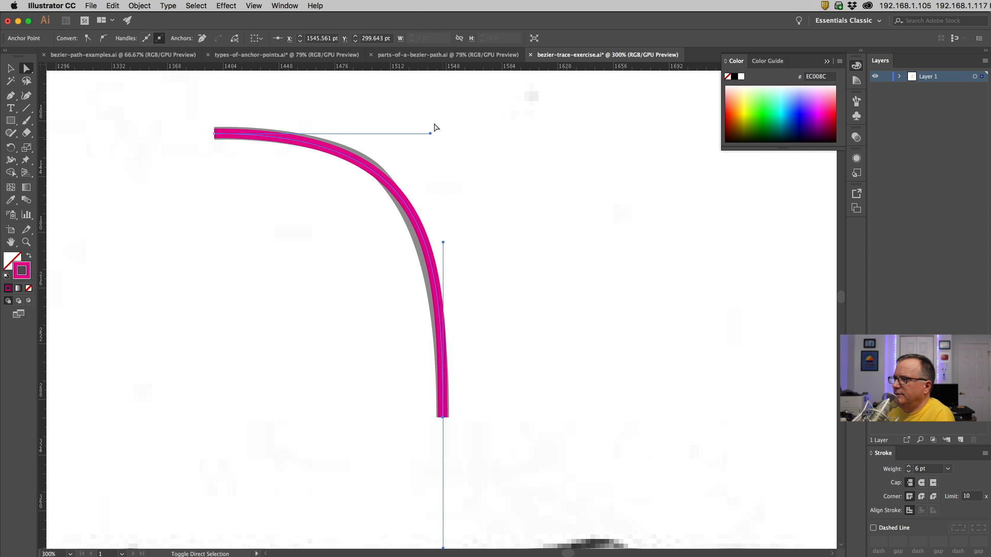
left_click_drag(430, 133, 417, 134)
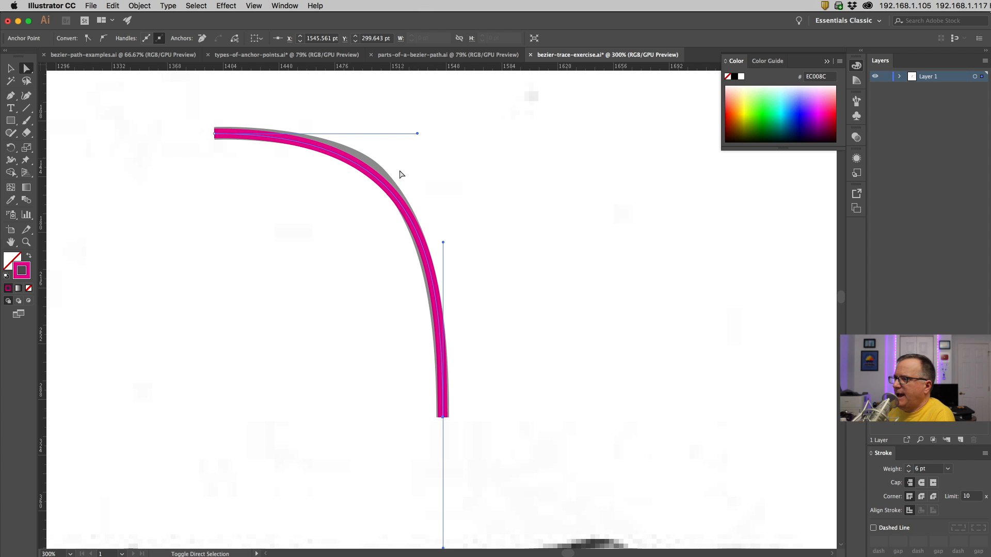
left_click(376, 180, "alt")
left_click_drag(375, 180, 279, 240)
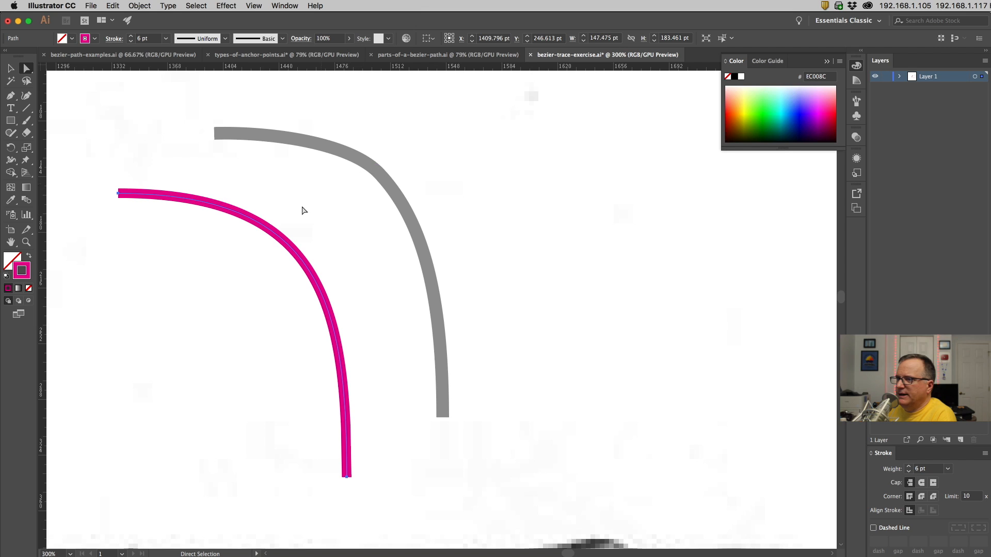
left_click(11, 96)
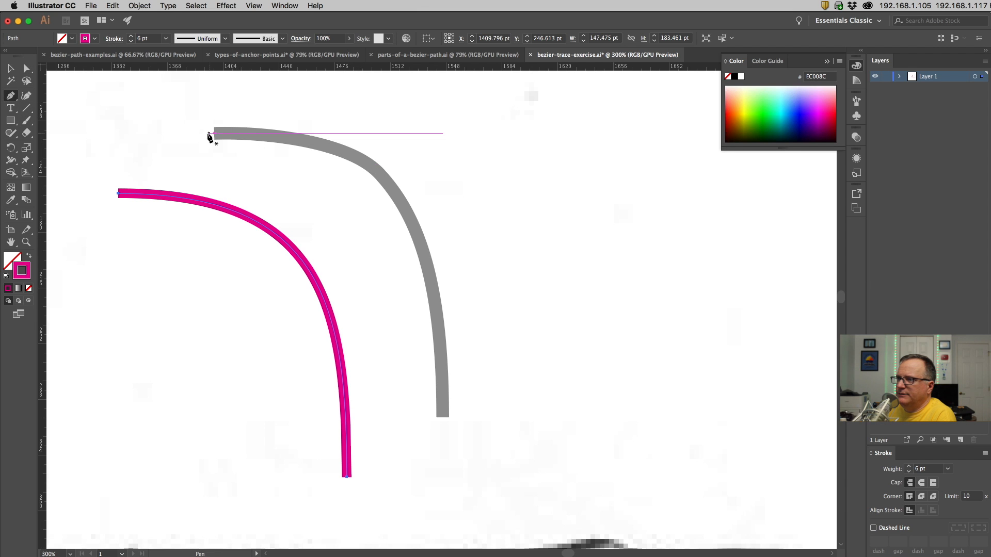
left_click_drag(214, 133, 293, 133)
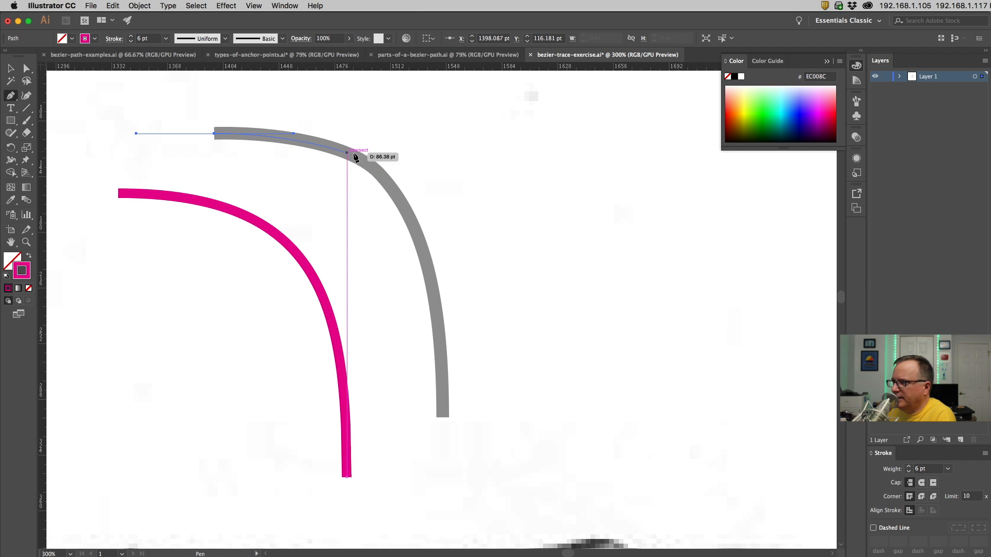
left_click_drag(372, 166, 394, 189)
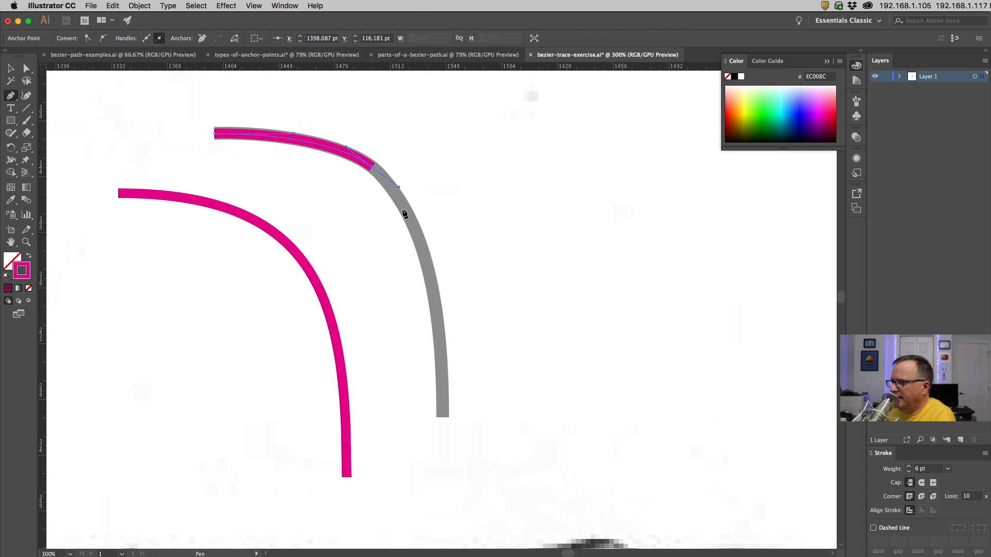
mouse_move(442, 418)
left_mouse_down()
mouse_move(445, 521)
mouse_move(435, 535)
left_mouse_up()
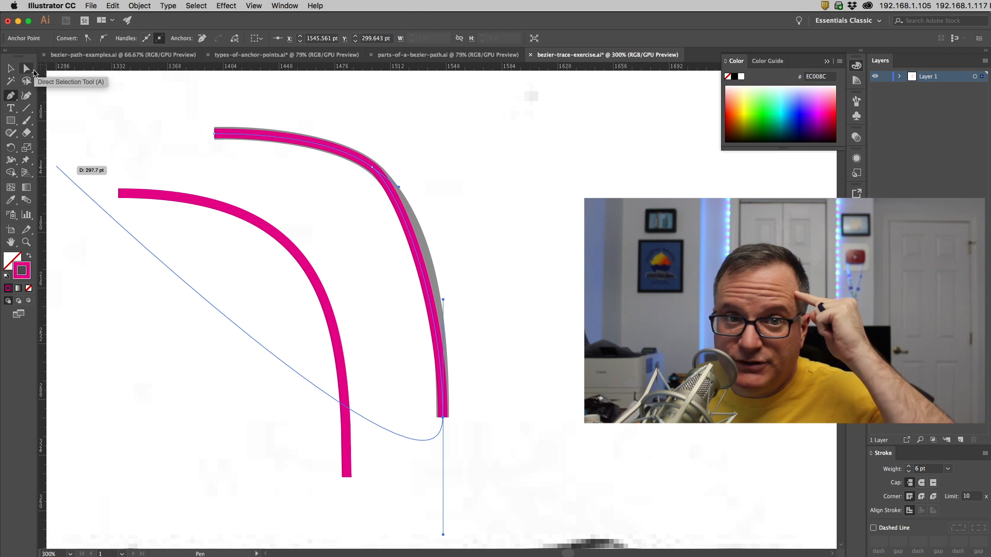
left_click(34, 69)
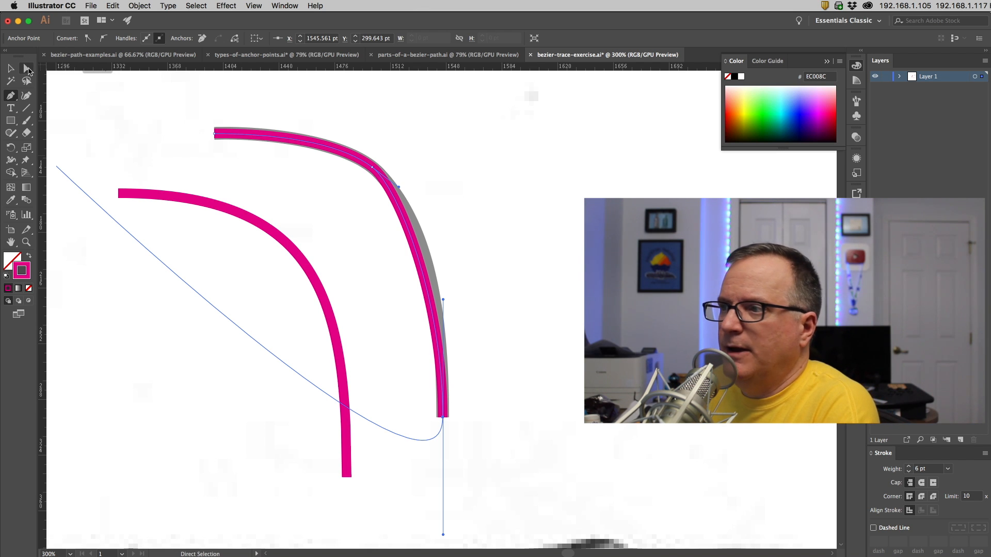
key("Delete")
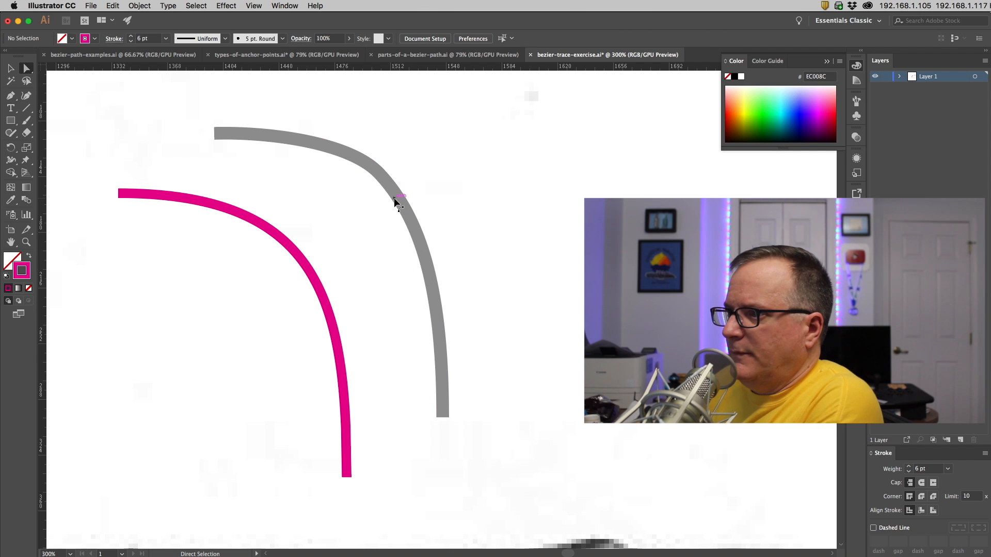
Trace the gray curve with three Pen anchors, at X 1398.087, Y 116.181 pt, X 1500.575, Y 138.444 pt, and X 1545.561, Y 299.643 pt
left_click(10, 96)
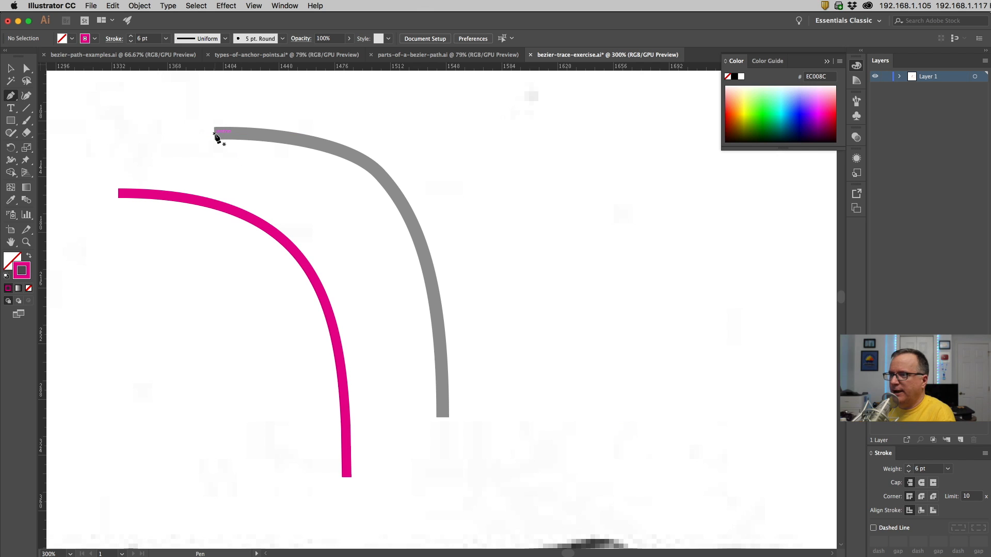
left_click_drag(277, 131, 287, 133)
left_click_drag(374, 167, 394, 186)
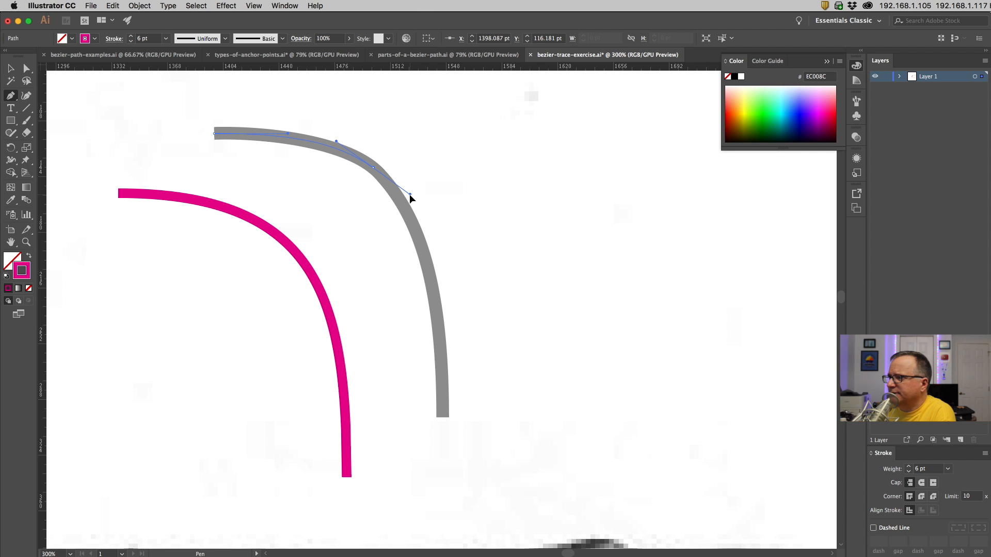
left_click_drag(410, 197, 411, 198)
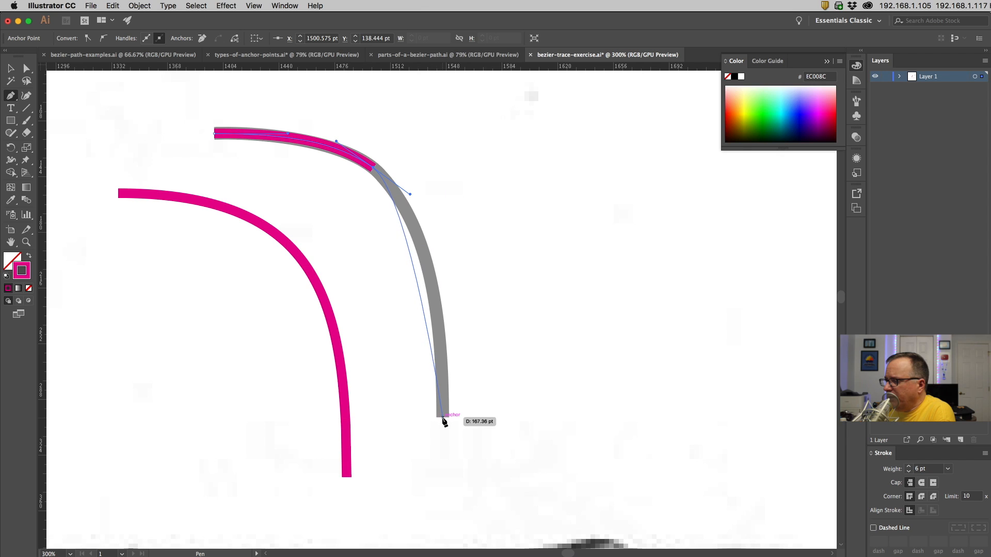
left_click_drag(442, 416, 443, 508)
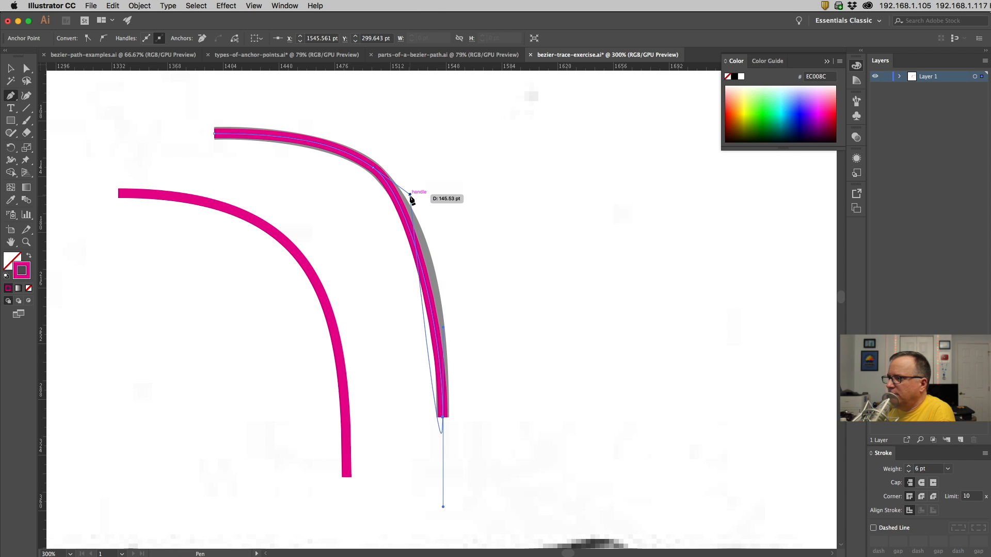
Adjust both handles of the three-anchor curve's middle anchor until the magenta path sits centered on the gray curve
left_click(28, 70)
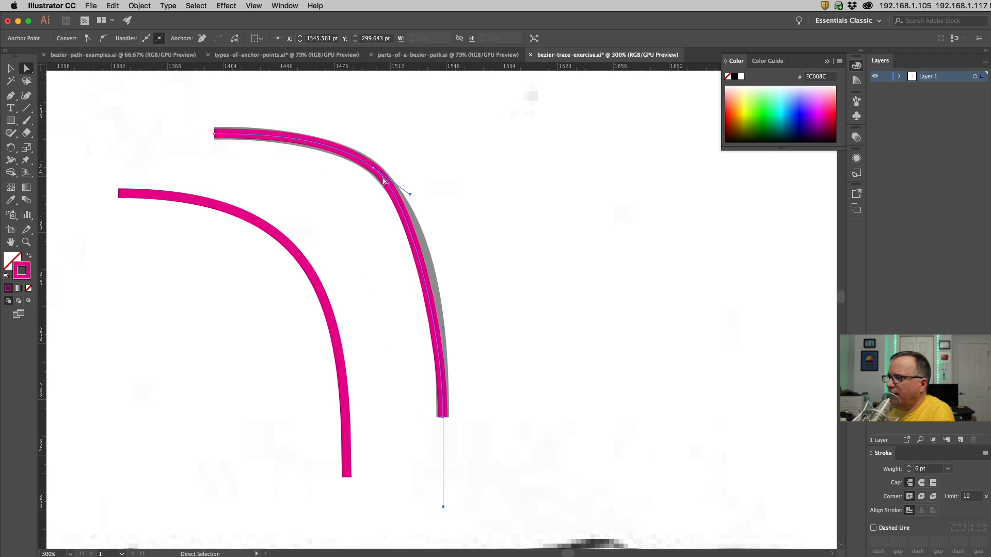
mouse_move(410, 195)
left_mouse_down()
mouse_move(415, 184)
mouse_move(410, 194)
left_mouse_up()
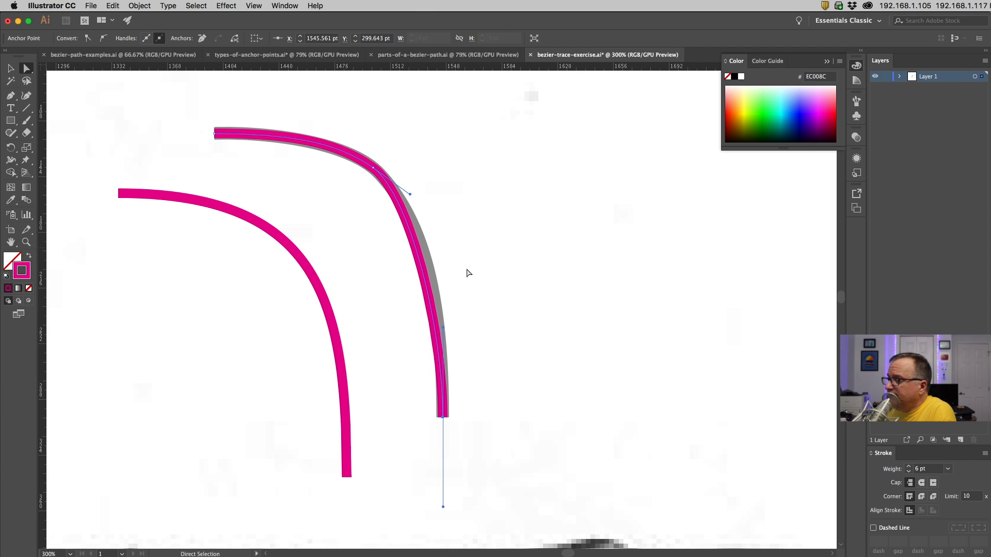
left_click_drag(410, 194, 430, 220)
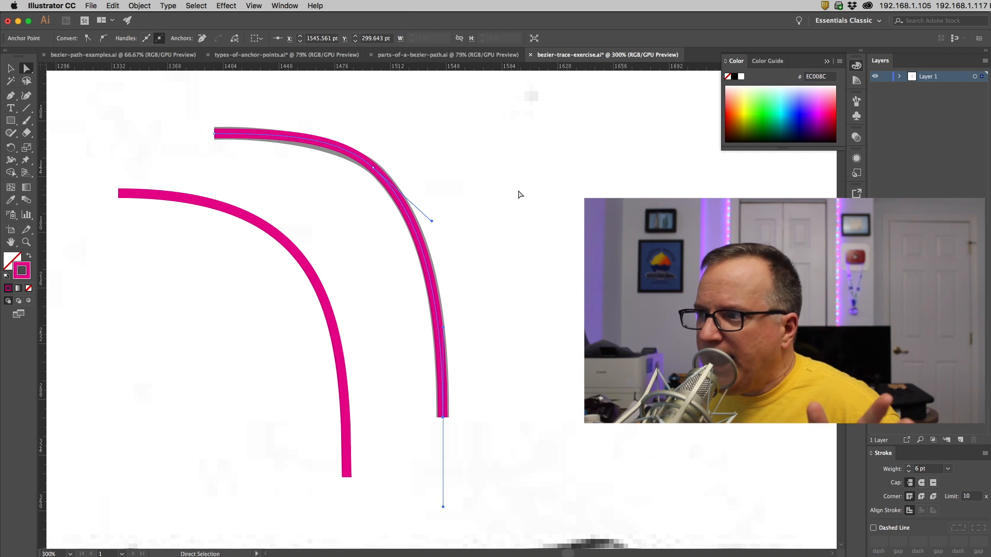
left_click(318, 135)
left_click_drag(339, 138, 344, 146)
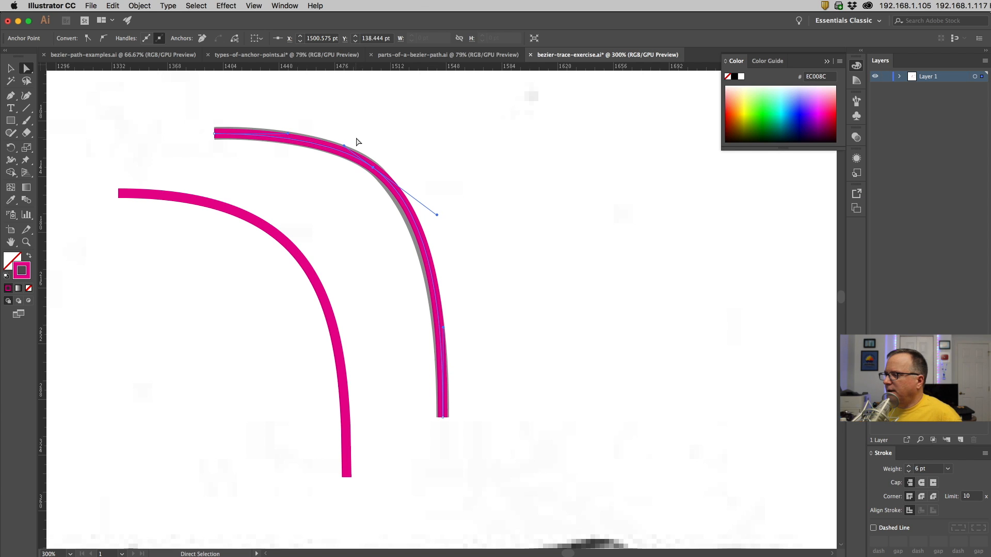
left_click_drag(436, 216, 433, 219)
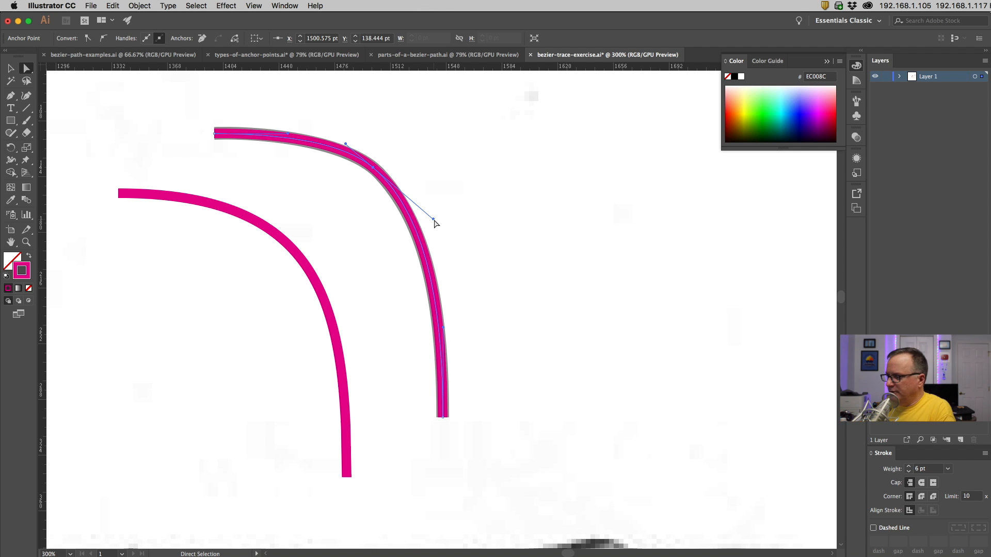
Return to the S trace and examine the handles at its upper end anchor, X 331.5, Y 224.5 pt
left_click(367, 260, "alt+super")
left_click(365, 259, "alt+super")
left_click(399, 300, "alt+super")
left_click(398, 301, "alt+super")
left_click_drag(272, 336, 502, 226)
left_click_drag(277, 248, 320, 267)
left_click(341, 239, "super")
left_click(356, 301, "super")
left_click(411, 270, "super")
left_click_drag(414, 270, 319, 192)
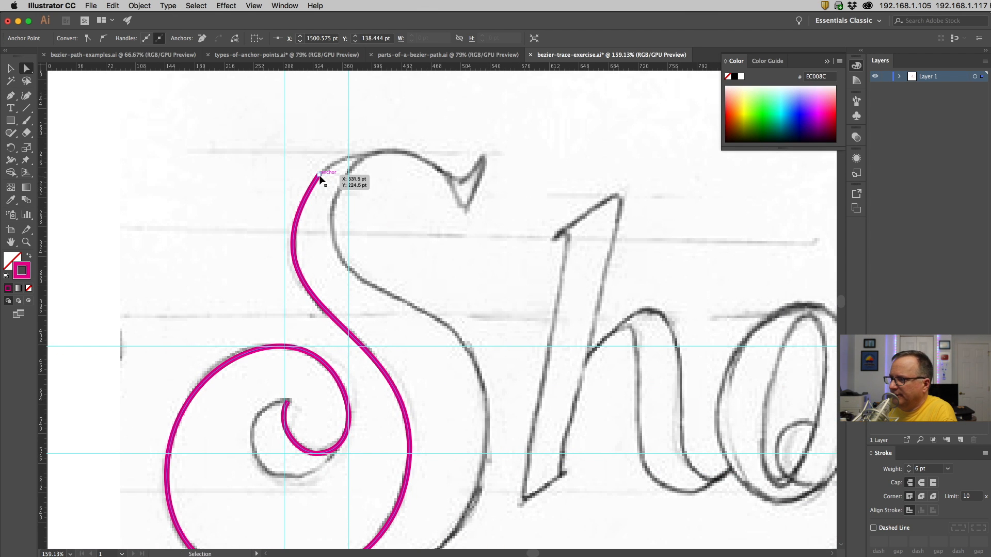
left_click(341, 224, "super")
left_click(435, 320, "super")
left_click_drag(434, 320, 327, 178)
left_click(395, 305, "alt+super")
left_click_drag(405, 294, 366, 288)
left_click(339, 135)
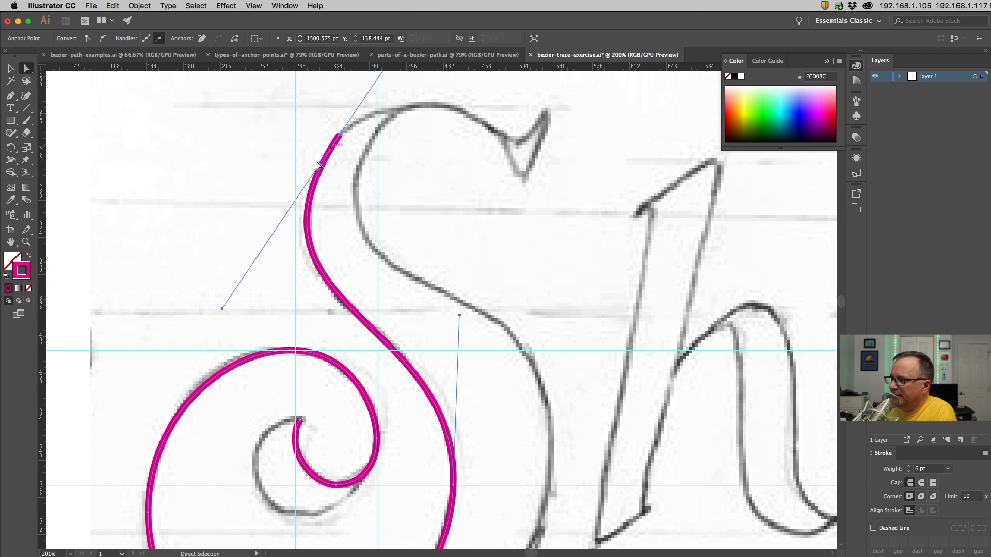
left_click(11, 120)
left_click_drag(277, 121, 368, 202)
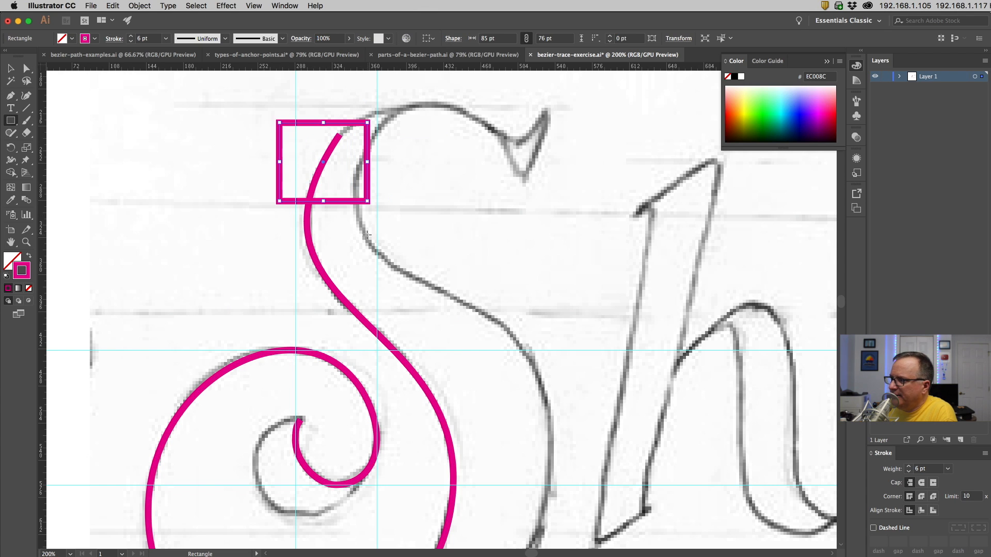
key("Delete")
Continue the S trace with the Pen tool from its upper end anchor over the letter's top to X 489, Y 224.5 pt, and deselect it
left_click(27, 68)
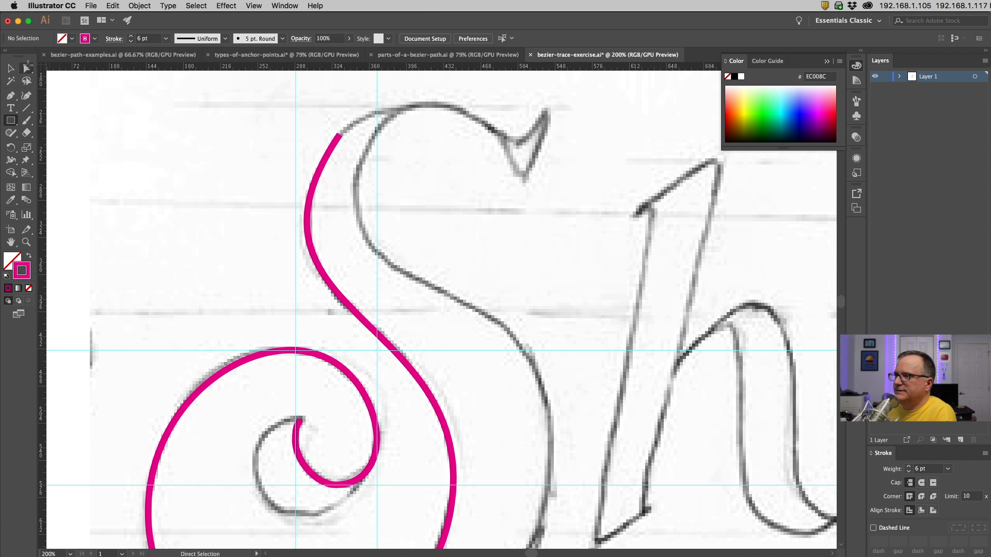
left_click(10, 95)
left_click_drag(339, 135, 364, 97)
left_click_drag(503, 135, 529, 174)
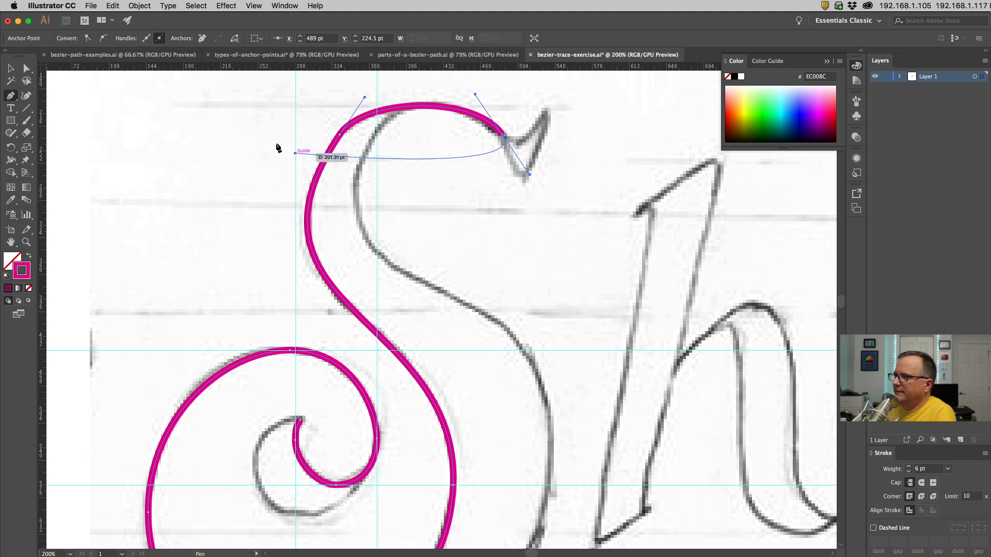
key("a")
left_click(355, 179)
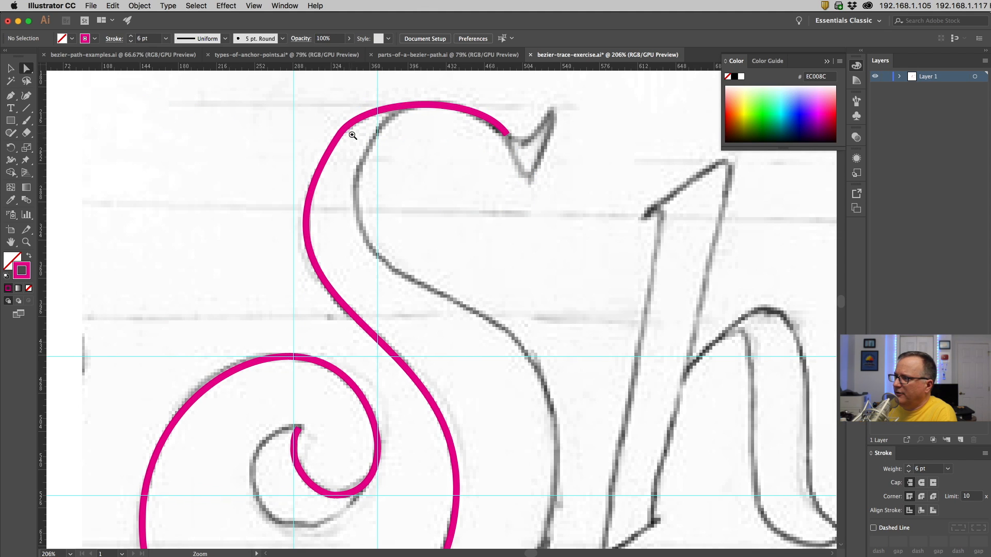
Delete the traced segment running over the top of the S to its X 489 pt end anchor
left_click(351, 135, "alt+super")
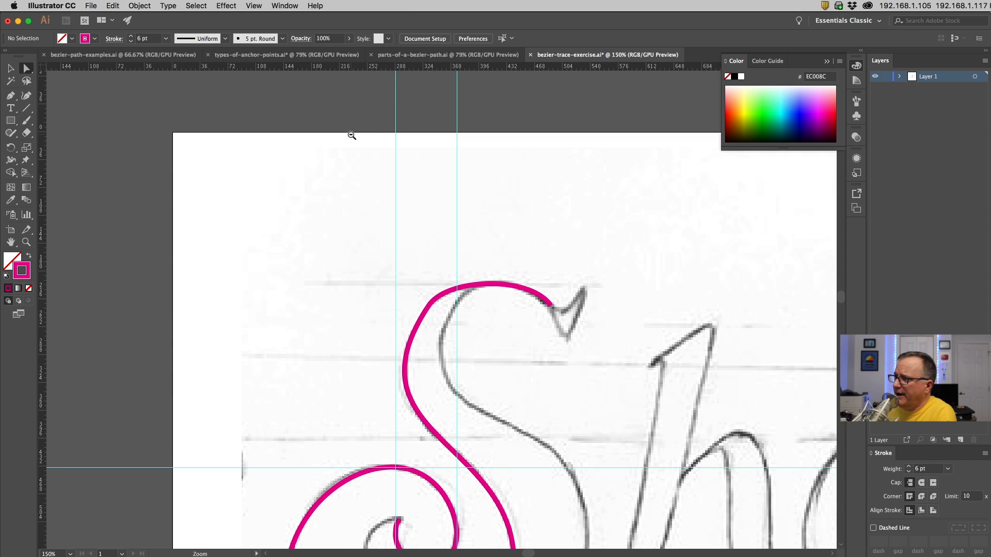
left_click(433, 291, "alt+super")
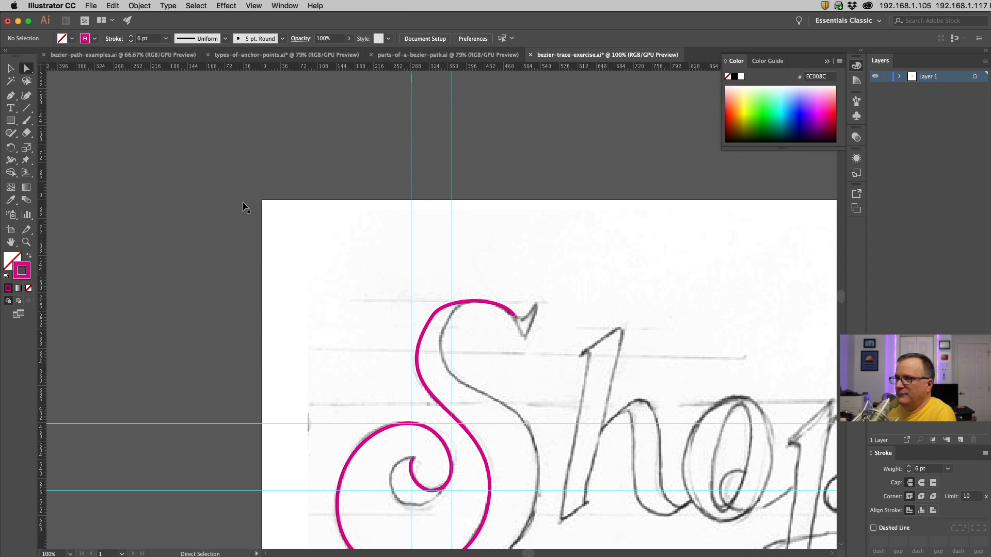
left_click_drag(512, 320, 504, 328)
key("Delete")
Move the S trace's upper end anchor down to X 301.048, Y 295.299 pt and adjust its handle
left_click(433, 316)
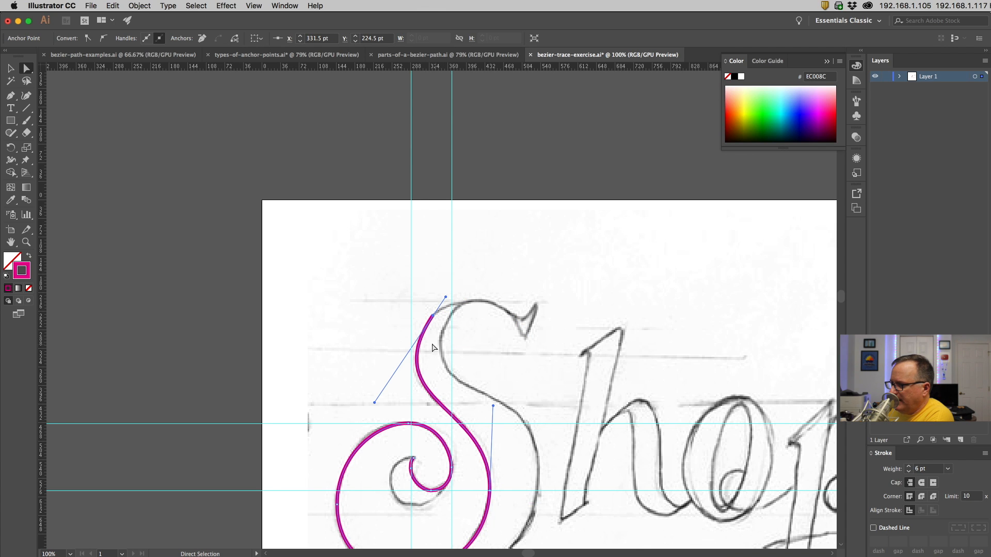
mouse_move(433, 317)
left_mouse_down()
mouse_move(418, 352)
mouse_move(411, 325)
mouse_move(423, 315)
left_mouse_up()
left_click_drag(405, 439, 413, 407)
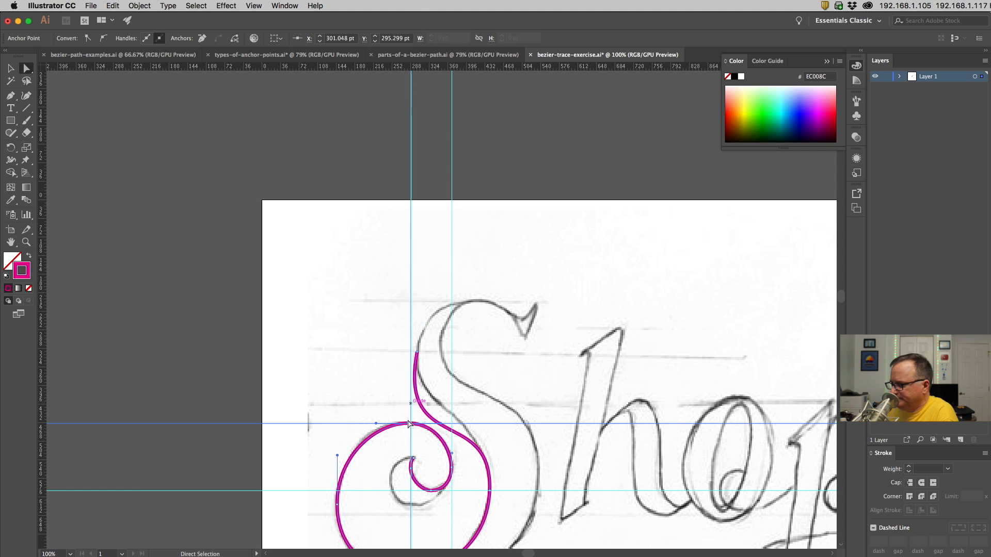
Try deleting the repositioned upper segment of the S trace, undoing the deletion each time
left_click(458, 420, "super")
left_click(457, 416, "super")
left_click(457, 415, "super")
left_click_drag(417, 205, 455, 541)
left_click_drag(373, 249, 411, 359)
left_click(315, 188)
key("Delete")
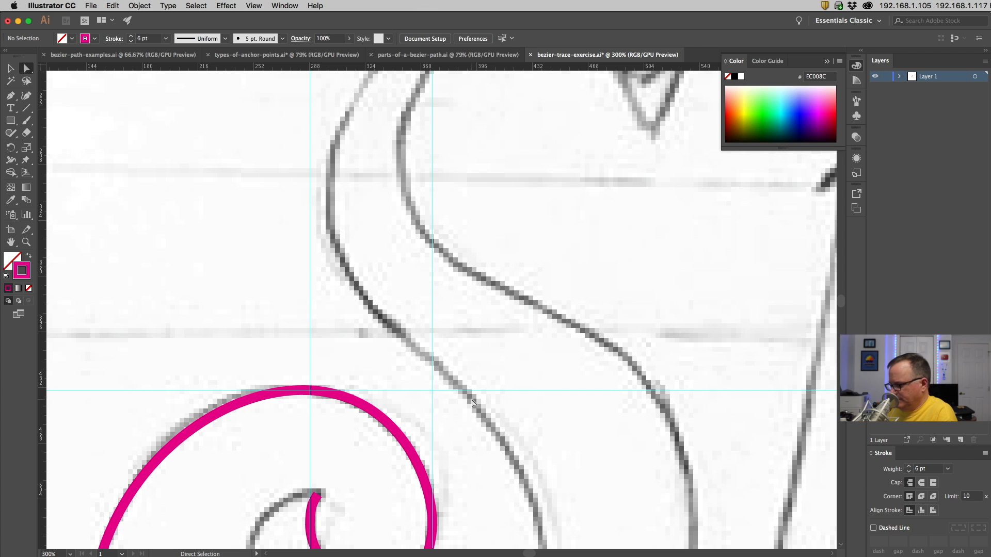
key("super+z")
left_click(343, 174)
left_click(326, 191)
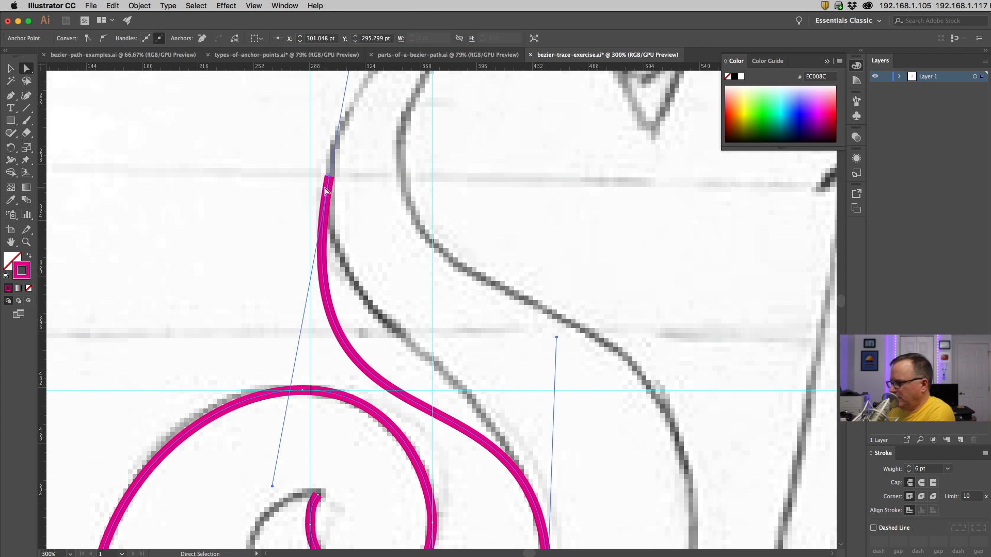
key("Delete")
key("super+z")
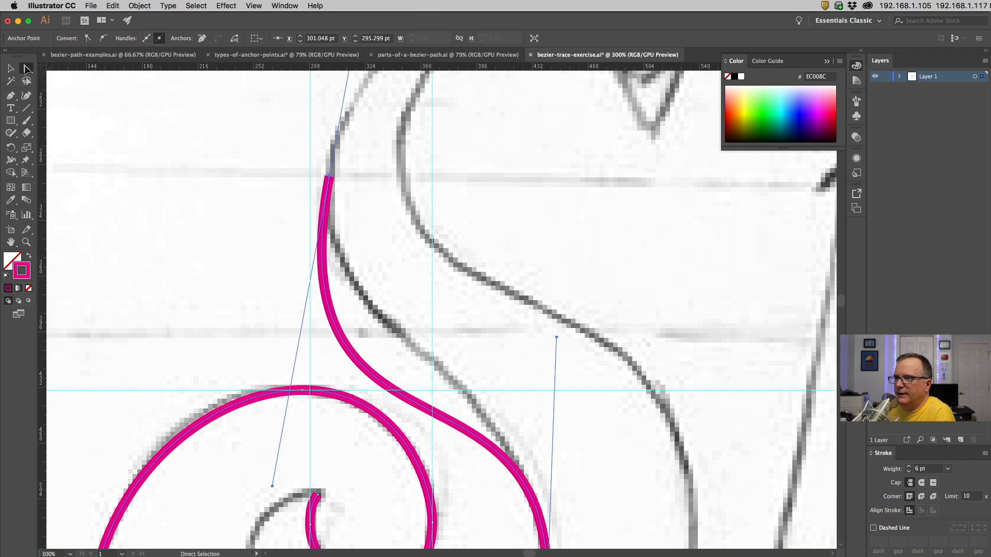
Delete the S trace's upper end anchor at X 301.048, Y 295.299 pt together with its ill-fitting segment
left_click(375, 195)
left_click(330, 178)
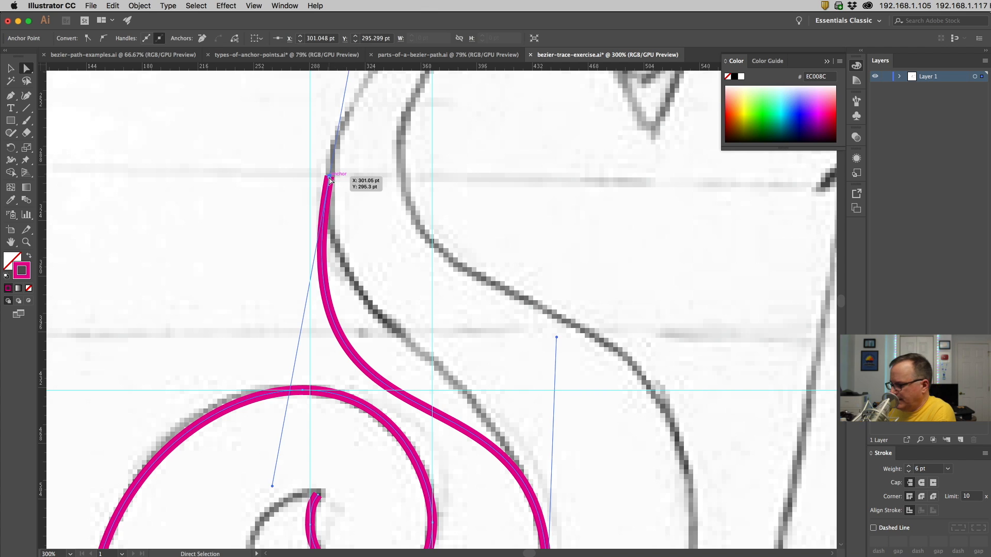
scroll(432, 245, "down", 3)
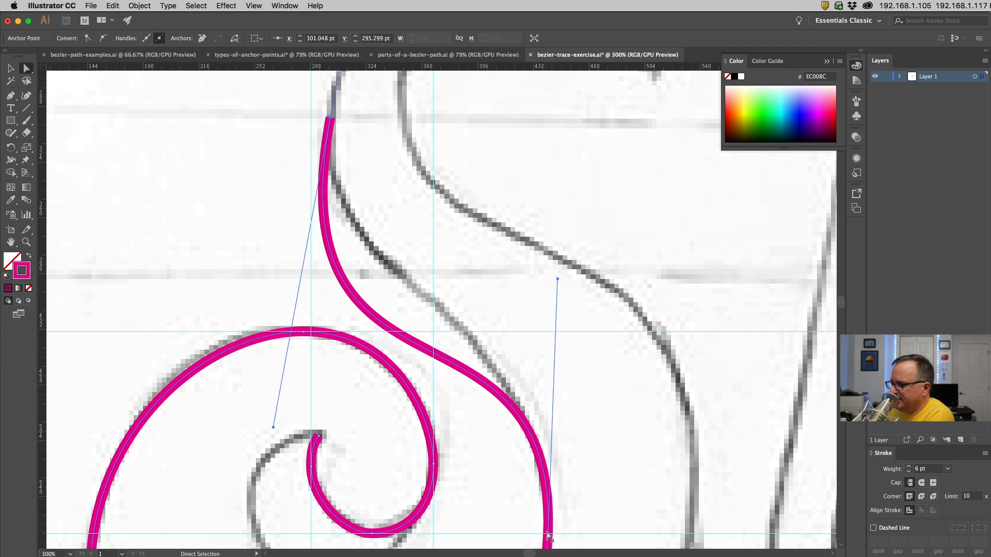
key("Delete")
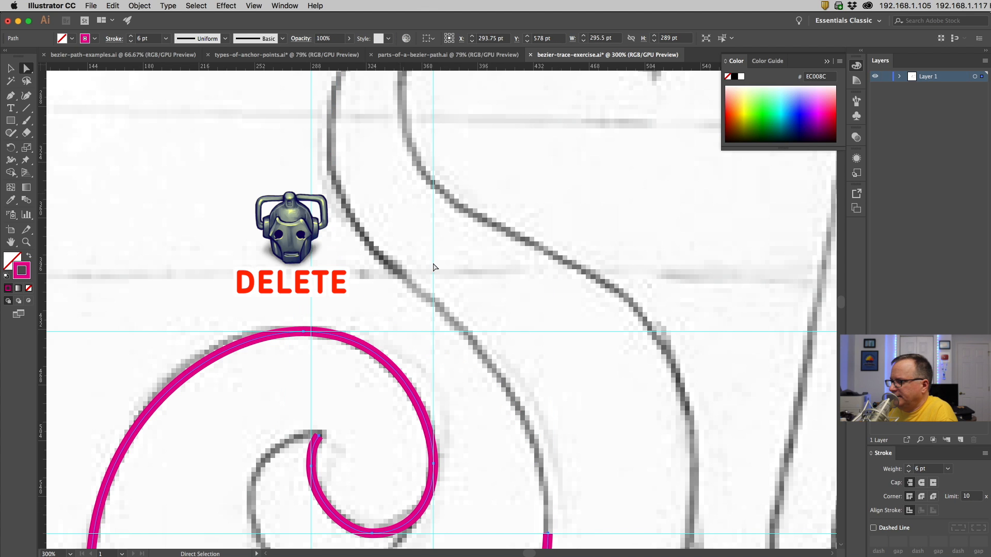
Continue the S trace from X 441.5, Y 564 pt with Pen anchors at X 370, Y 416.667 pt and X 301, Y 304.333 pt
left_click(11, 96)
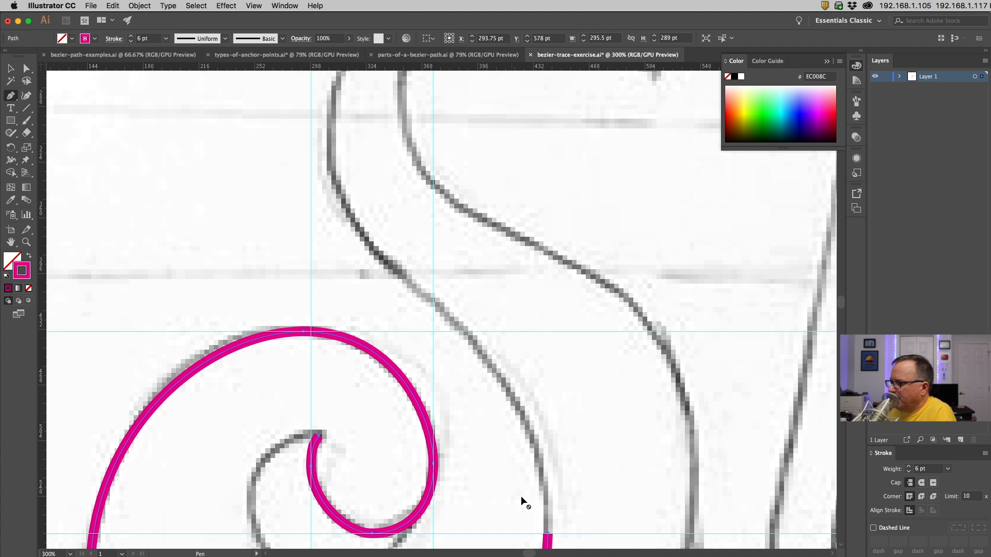
left_click(551, 458)
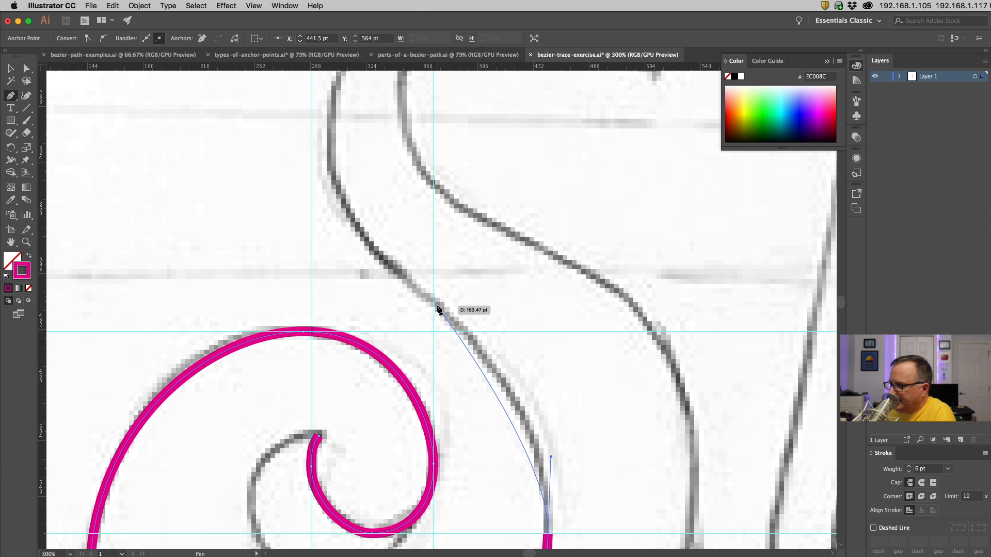
left_click_drag(437, 304, 396, 287)
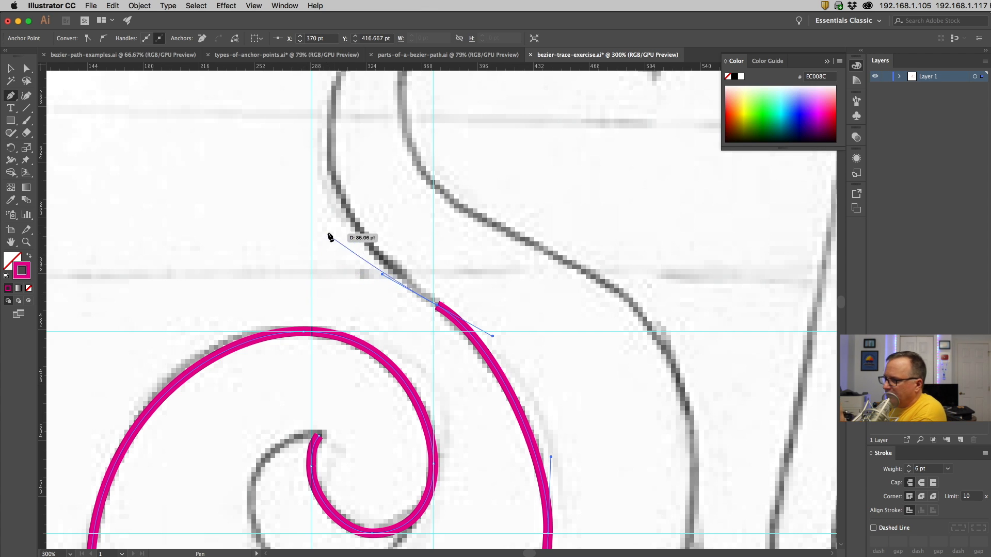
scroll(332, 131, "down", 1)
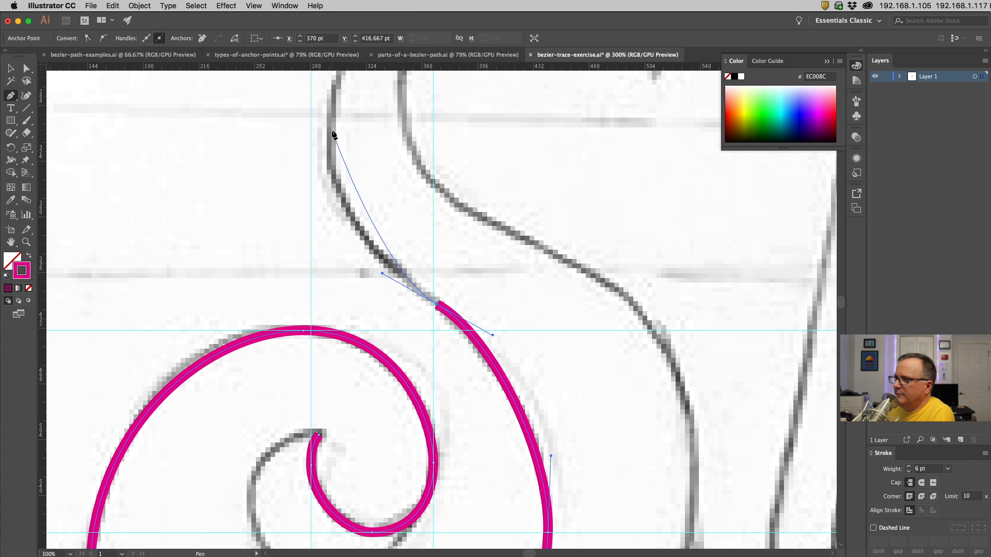
mouse_move(330, 131)
left_mouse_down()
mouse_move(333, 83)
mouse_move(332, 93)
left_mouse_up()
Adjust the upper handle of the S trace's mid-curve anchor at X 370, Y 416.667 pt to follow the sketch
left_click(26, 68)
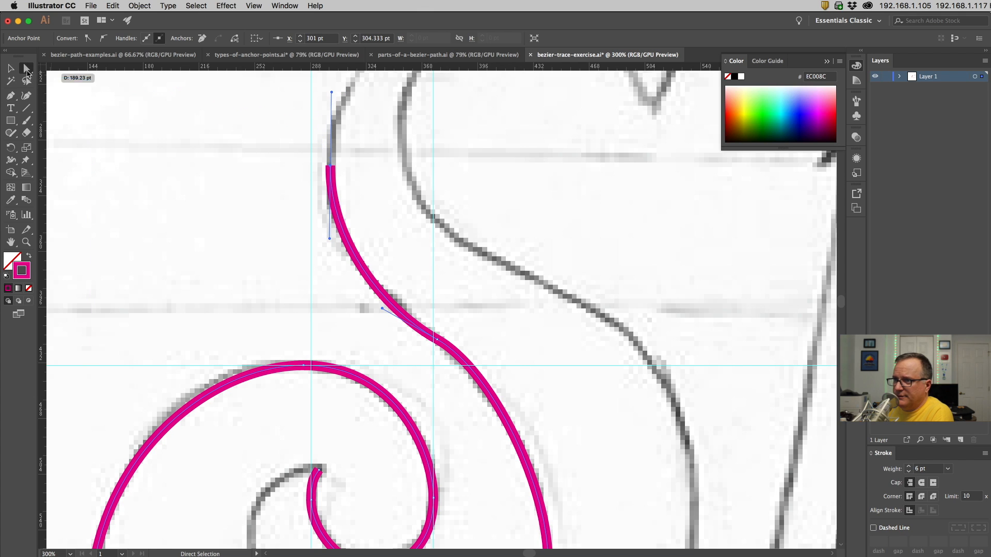
left_click_drag(384, 313, 372, 301)
left_click_drag(466, 364, 667, 455)
key("super+minus")
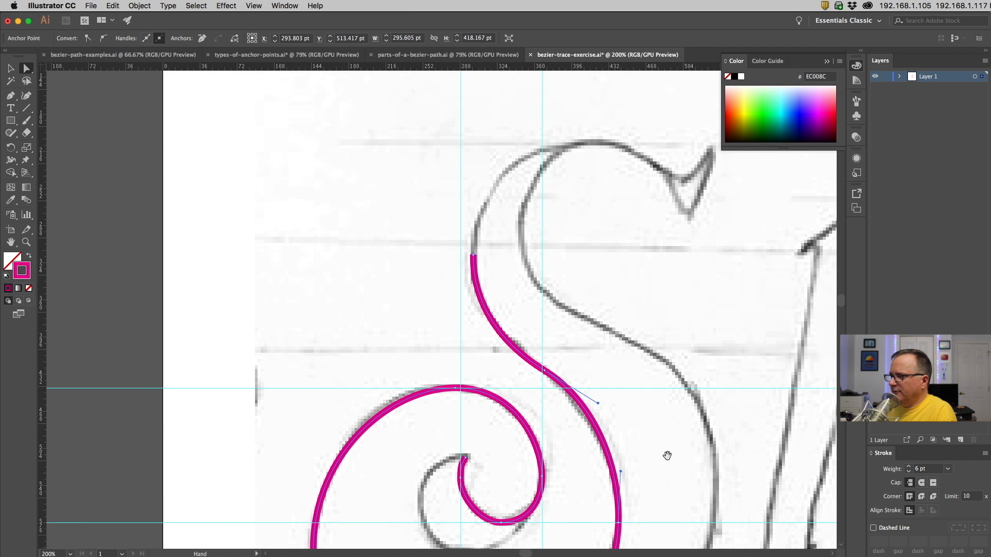
left_click_drag(535, 342, 545, 356)
Draw a separate two-anchor curve about 92 pt wide and 92 pt high beside the S with the Pen tool
key("p")
left_click_drag(392, 278, 392, 219)
left_click_drag(297, 183, 223, 187)
left_click(371, 221, "super")
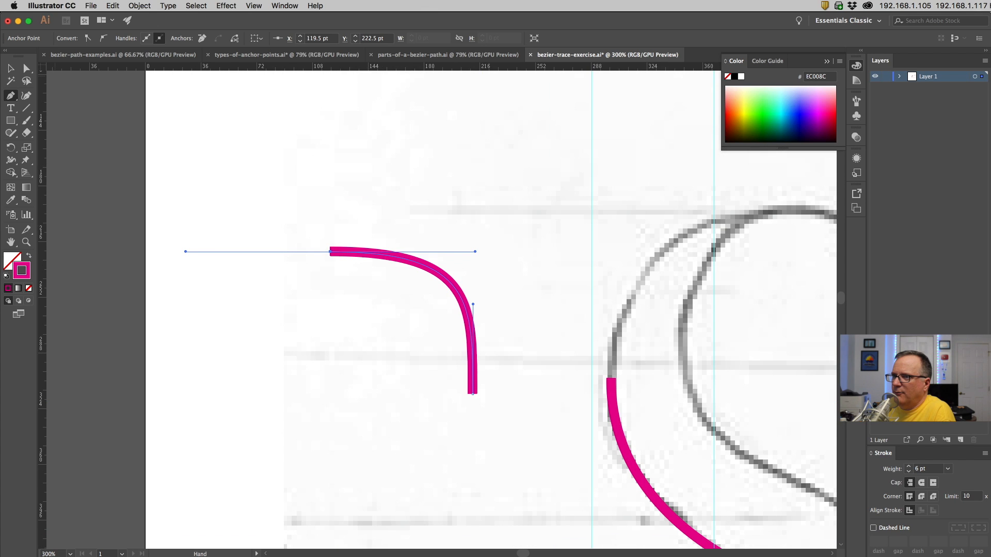
Extend the practice curve's upper handle horizontally well past its lower anchor so the curve bulges outward, and deselect it
key("a")
left_click_drag(475, 252, 614, 251)
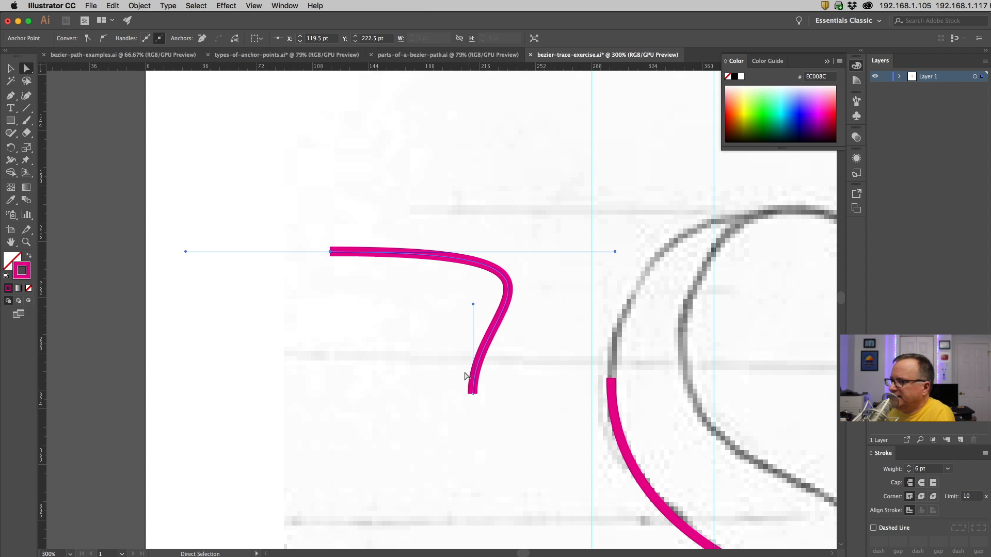
left_click(380, 304)
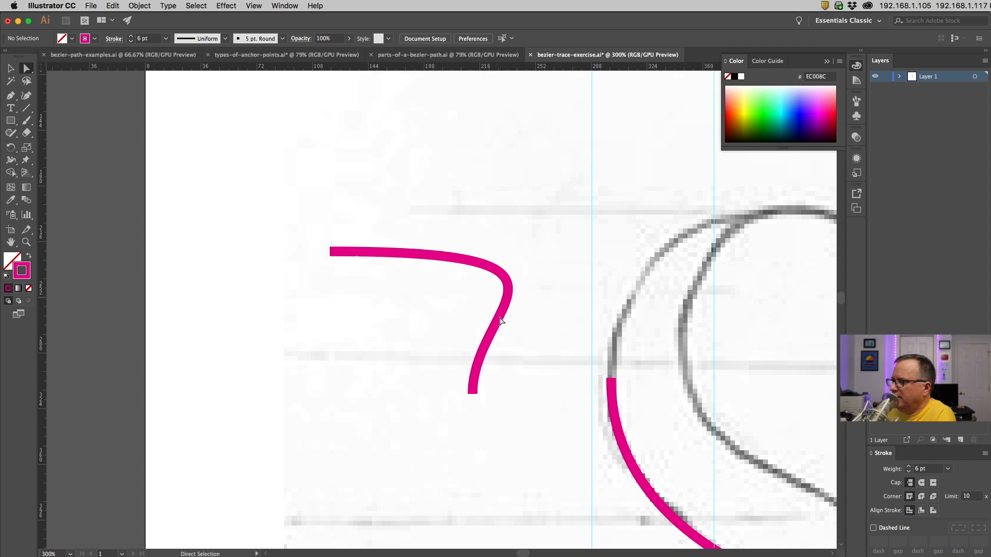
left_click(330, 252)
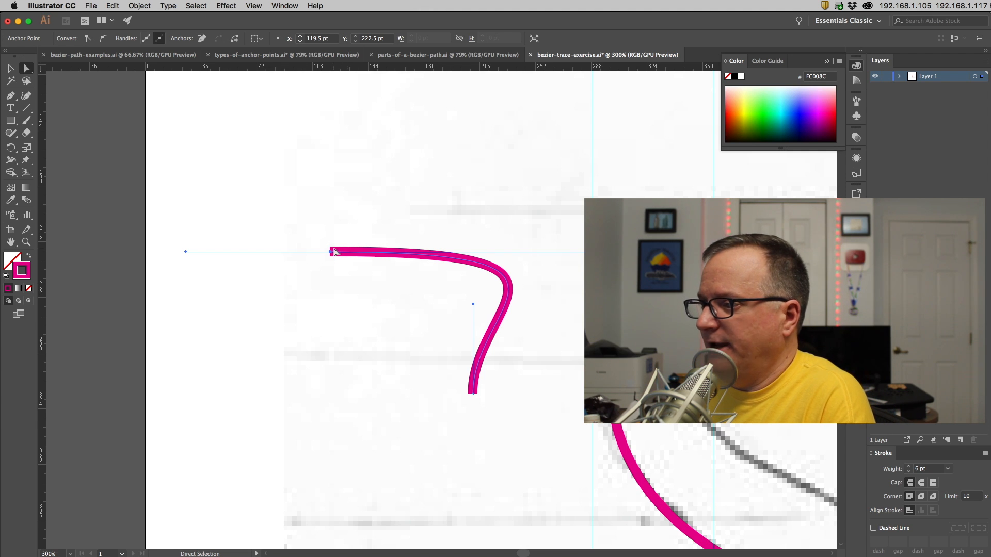
left_click(354, 227)
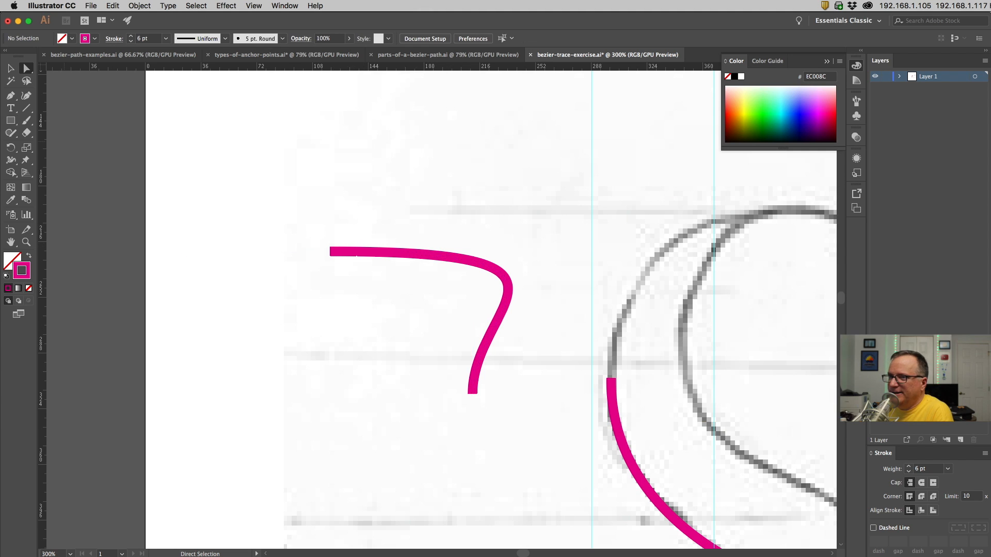
Draw a four-anchor Pen path following the bulging curve, from X 185, Y 314.5 pt to X 117.333, Y 224.667 pt
left_click(11, 97)
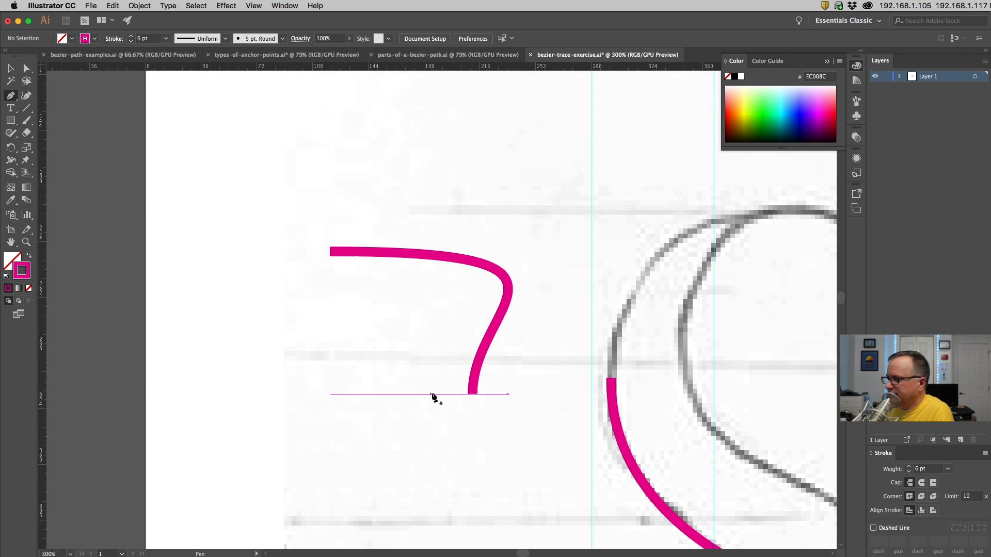
left_click_drag(433, 365, 432, 361)
left_click(458, 309)
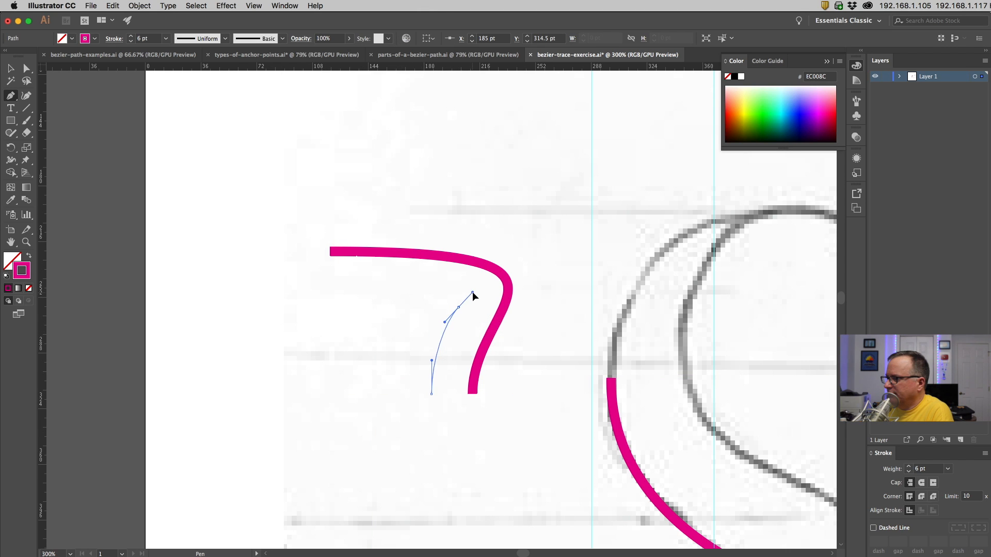
left_click_drag(473, 296, 472, 294)
left_click_drag(438, 259, 417, 254)
left_click_drag(330, 255, 309, 255)
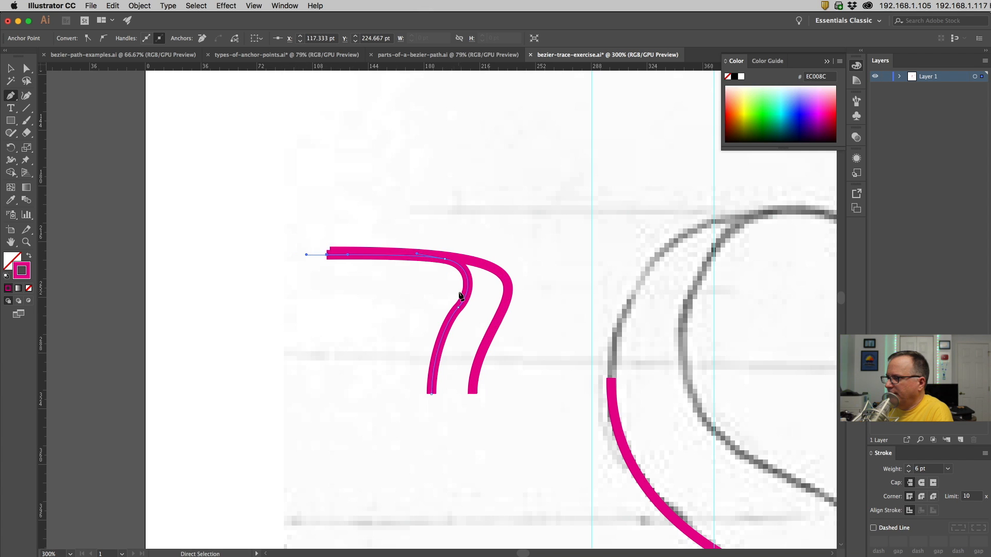
Move the four-anchor path clear of the bulging curve, smooth its bend slightly, and deselect it
left_click_drag(440, 345, 422, 371)
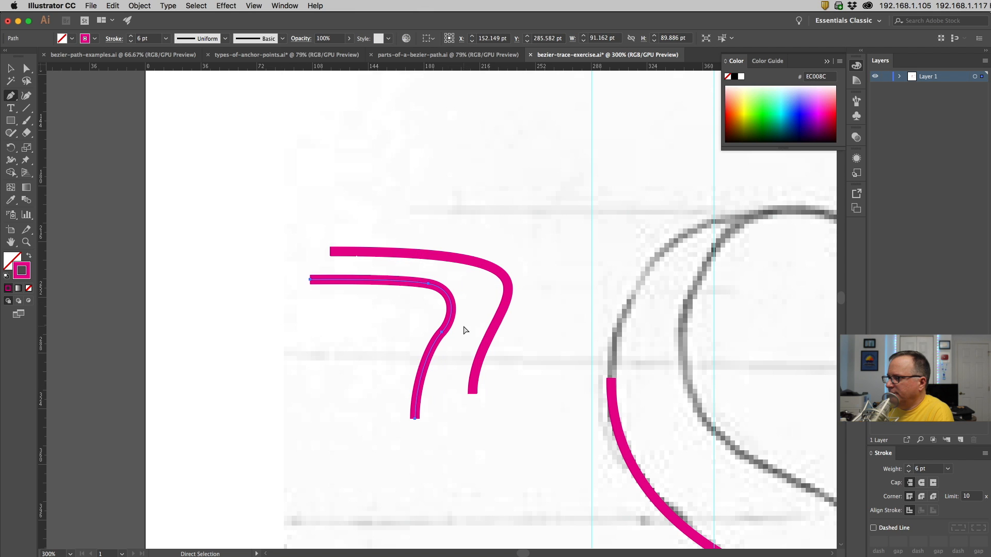
left_click(456, 320)
left_click_drag(458, 313, 459, 312)
left_click(457, 351)
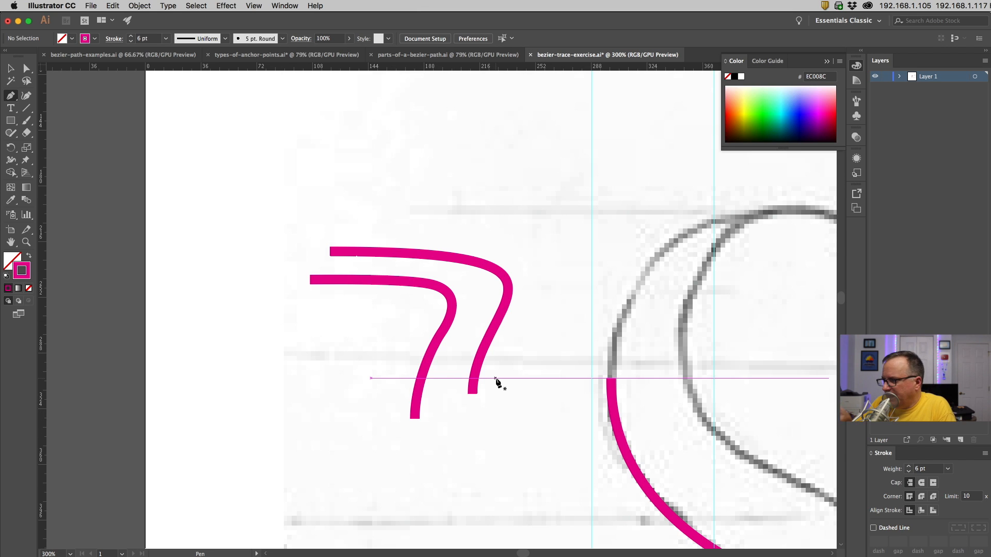
Shorten the two-anchor curve's upper handle to form a rounded arc, and delete the four-anchor path
left_click(472, 264, "super")
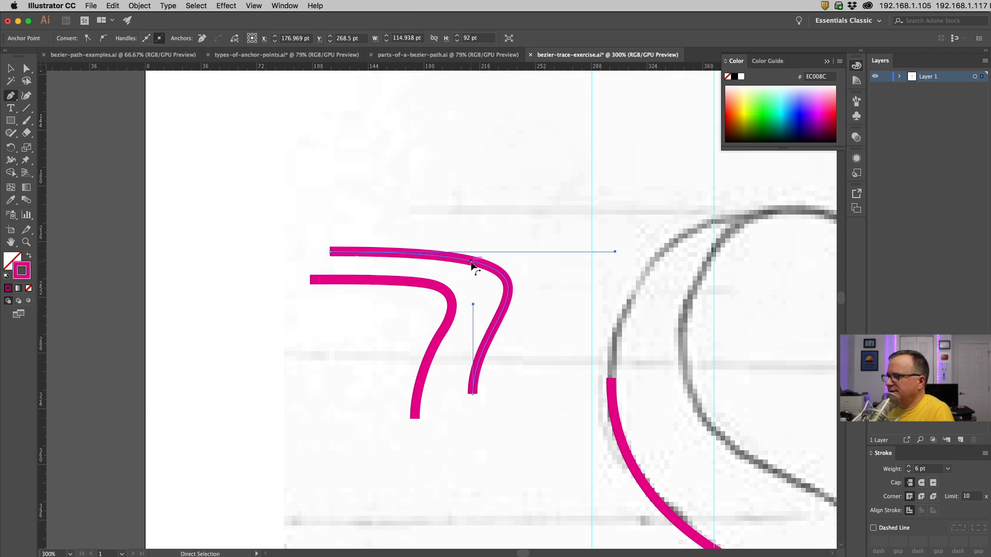
left_click_drag(615, 251, 419, 250)
left_click(396, 283, "super")
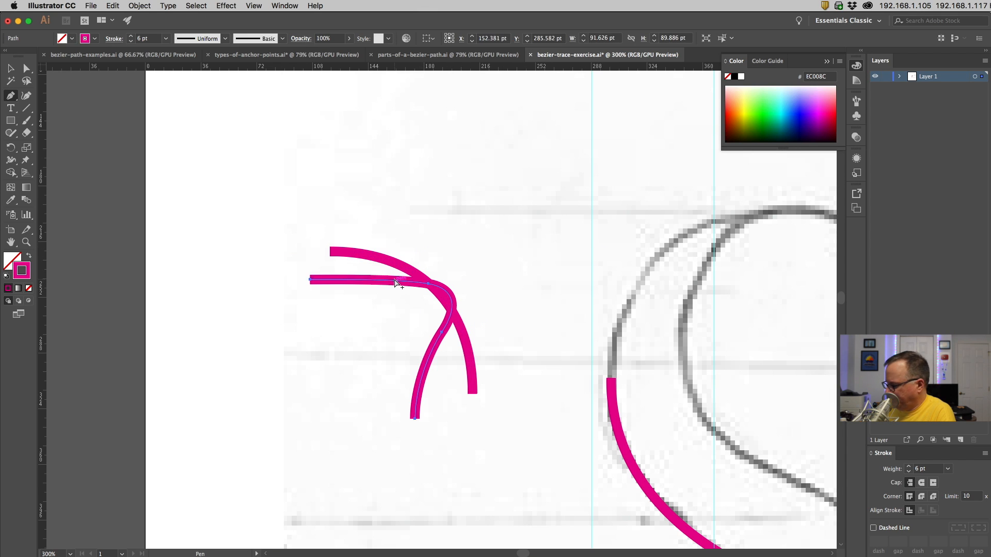
key("BackSpace")
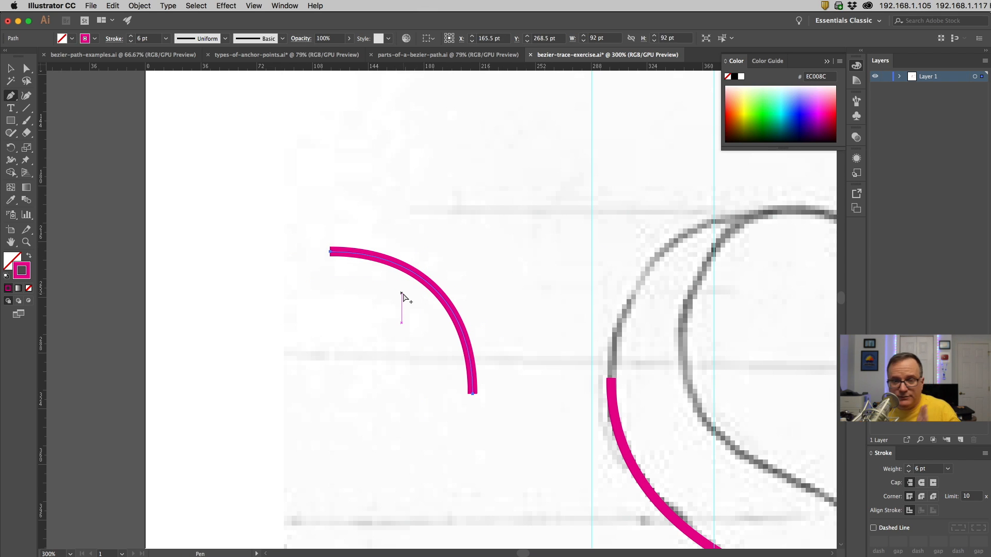
Fine-tune the lengths of both handles on the two-anchor arc to balance its curvature, and deselect it
left_click(427, 278, "super")
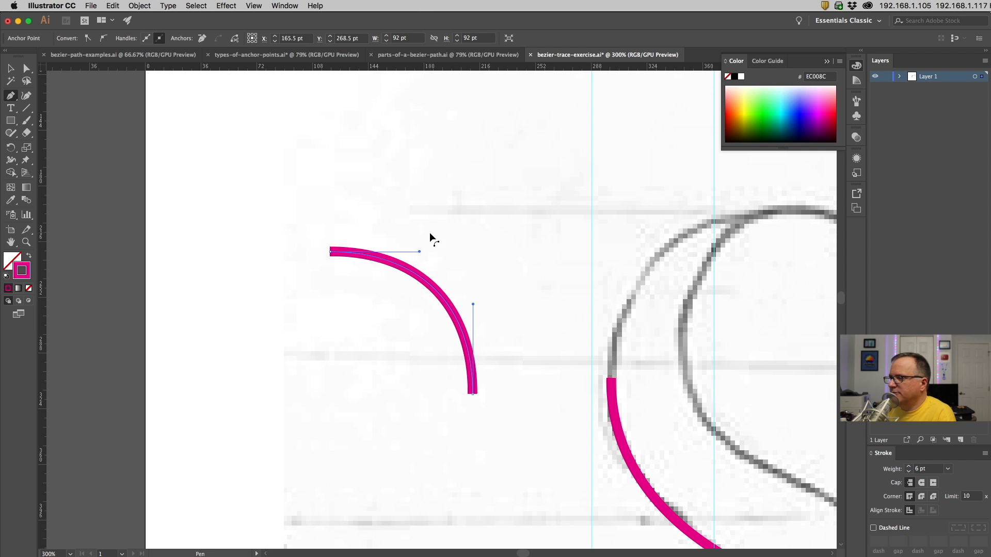
key("a")
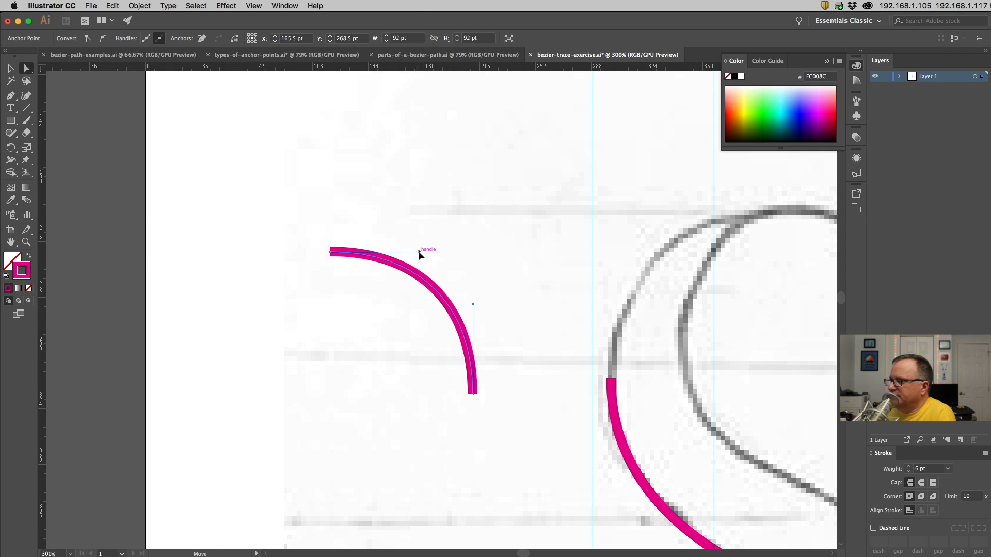
left_click_drag(423, 252, 417, 252)
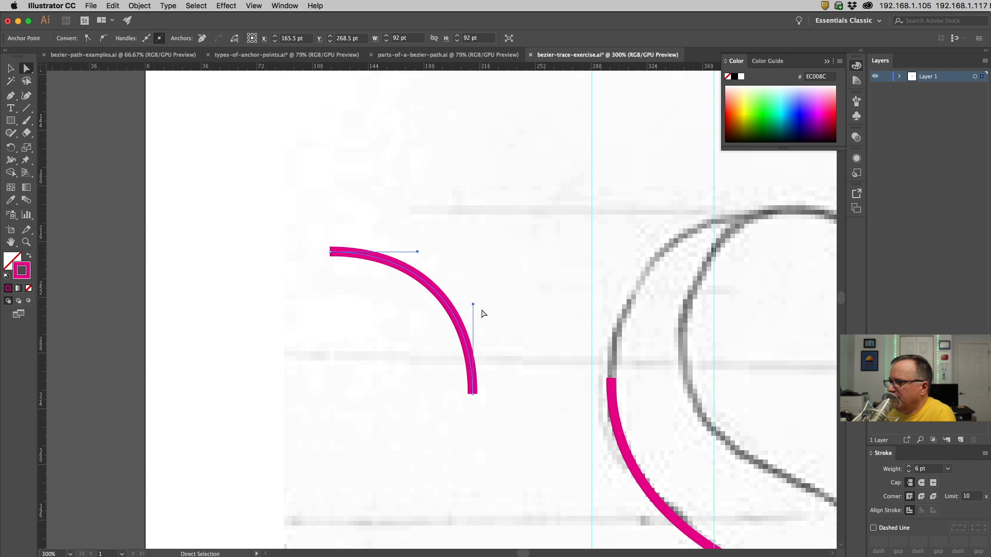
left_click_drag(473, 305, 473, 307)
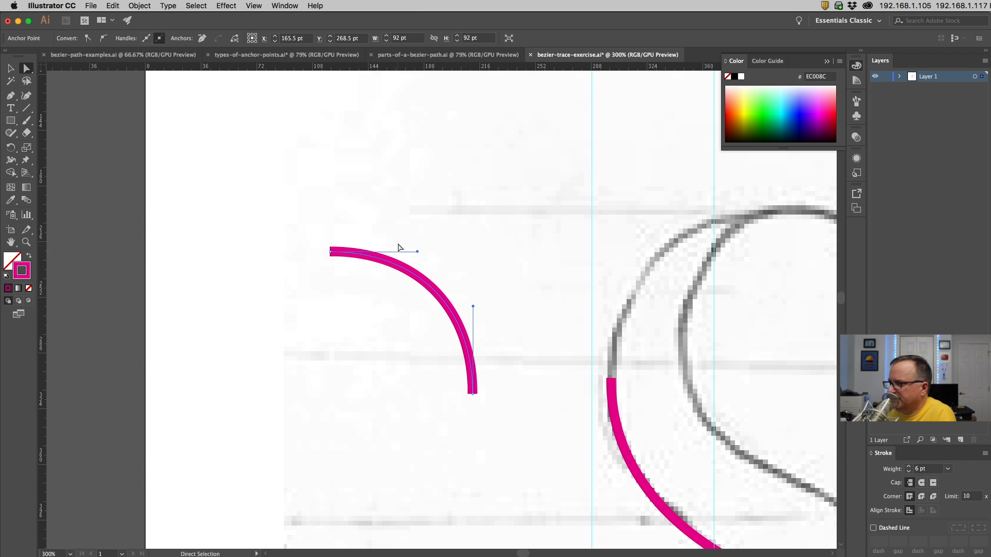
mouse_move(471, 312)
left_mouse_down()
mouse_move(452, 308)
mouse_move(471, 302)
left_mouse_up()
mouse_move(417, 252)
left_mouse_down()
mouse_move(428, 251)
mouse_move(419, 250)
left_mouse_up()
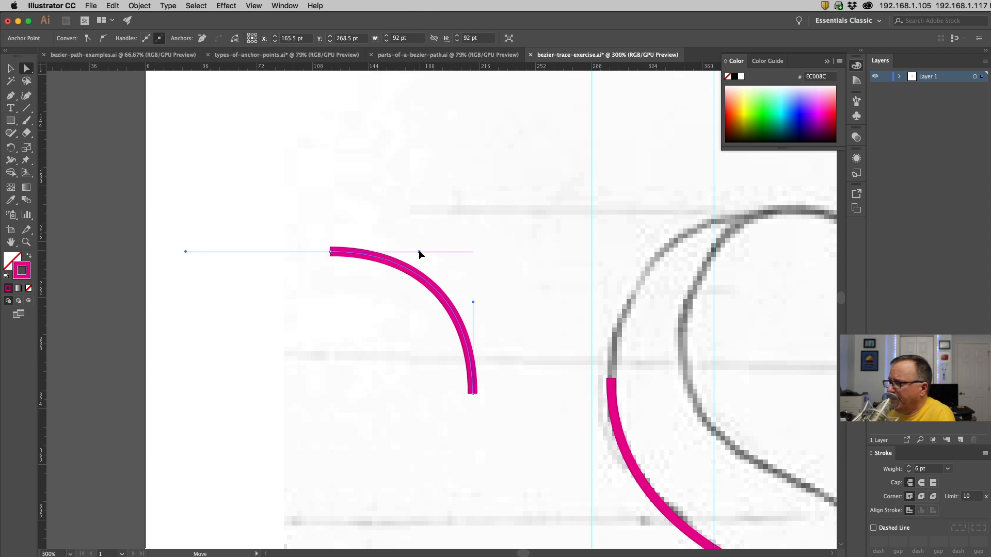
left_click(494, 334)
left_click(466, 336, "alt+super")
left_click(466, 336, "alt+super")
left_click(467, 335, "alt+super")
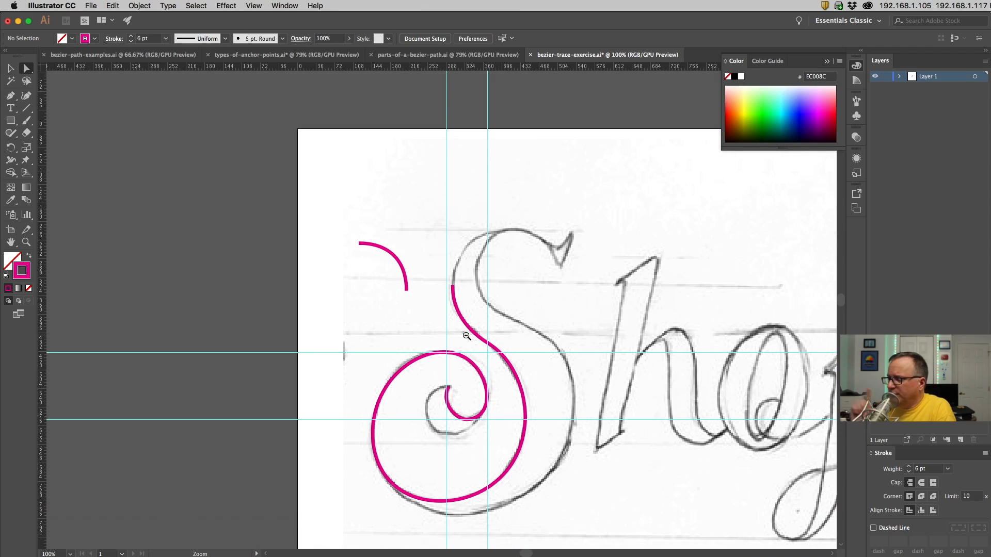